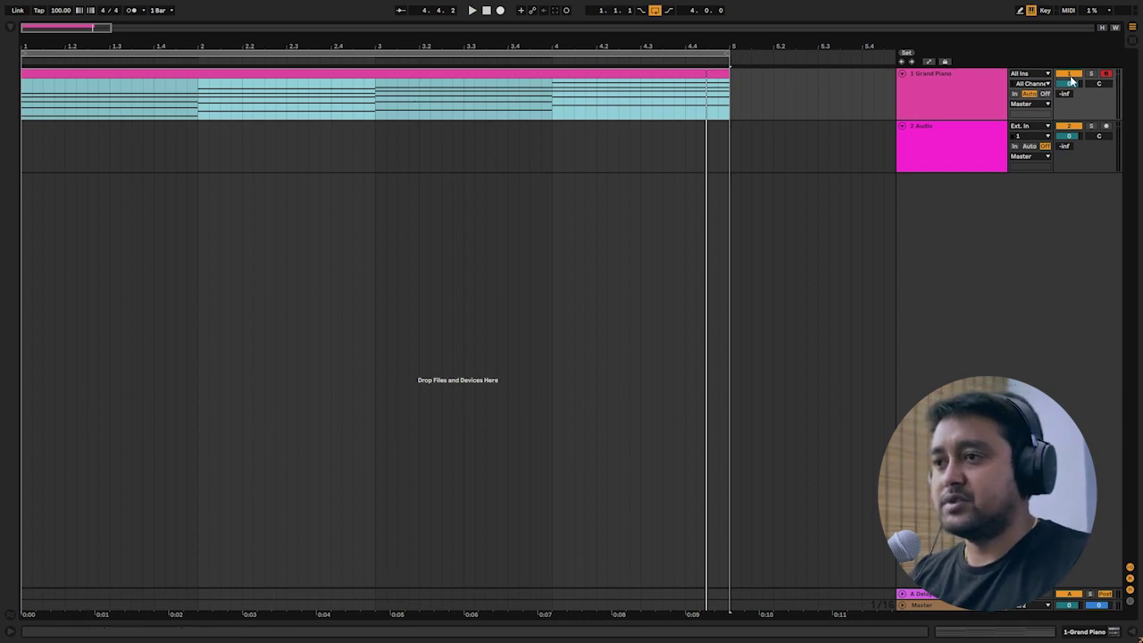
# Replace the empty audio track with a new MIDI track holding a copy of the Grand Piano chord clip.
pyautogui.click(977, 165)
pyautogui.press('Delete')
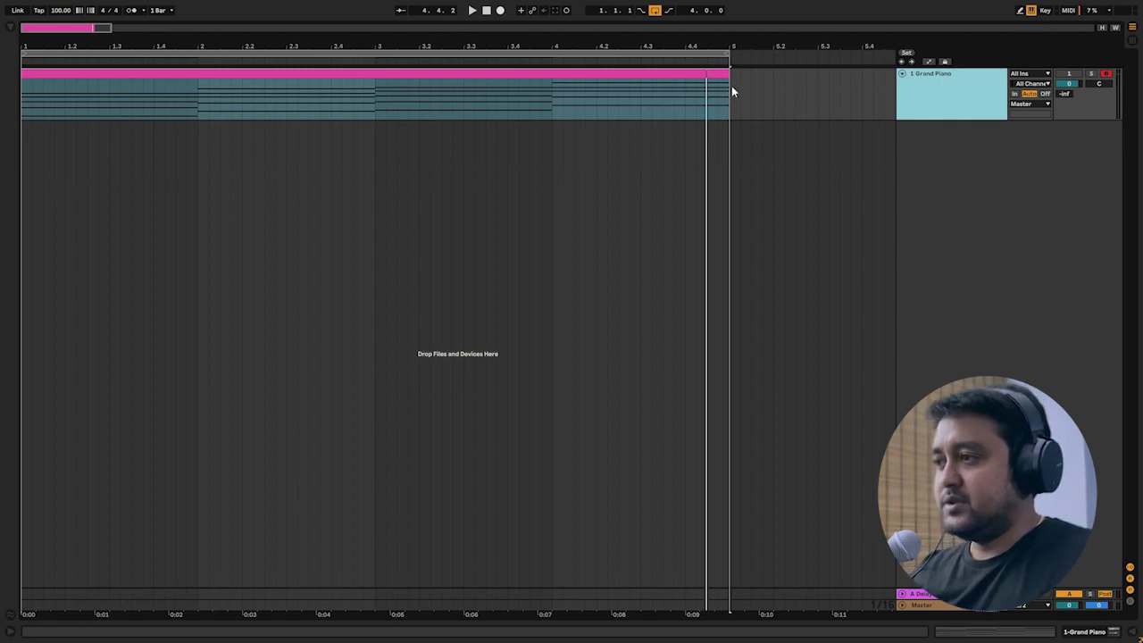
pyautogui.hotkey('ctrl', 'z')
pyautogui.moveTo(474, 73); pyautogui.dragTo(430, 136)
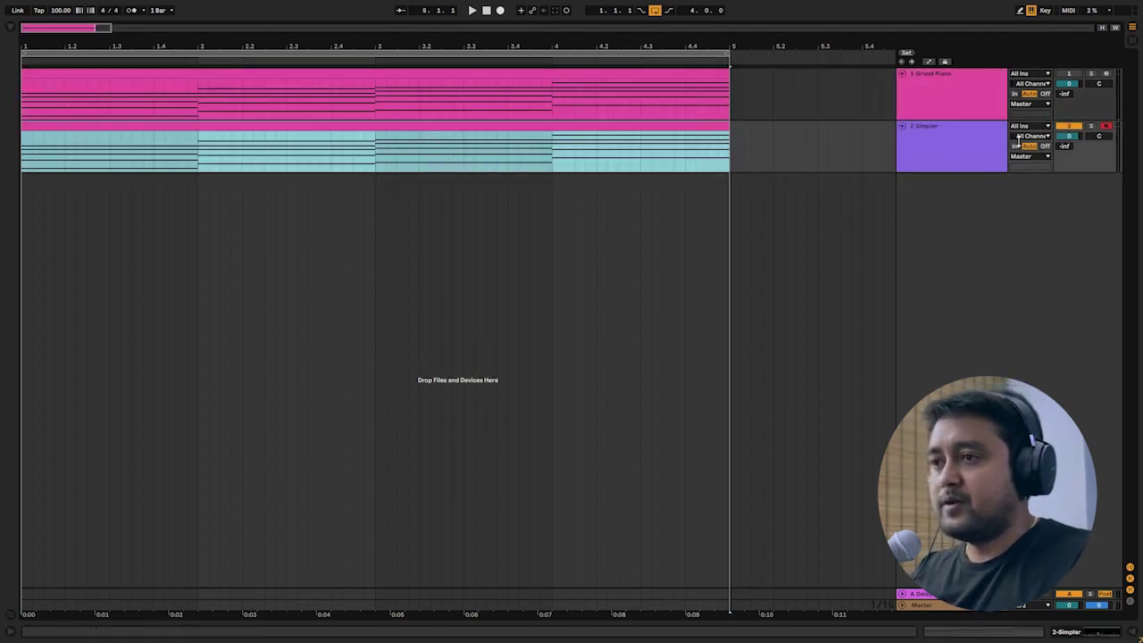
# Solo the new MIDI track and load the Nexus3.39 VST instrument onto it.
pyautogui.click(1089, 126)
pyautogui.click(11, 31)
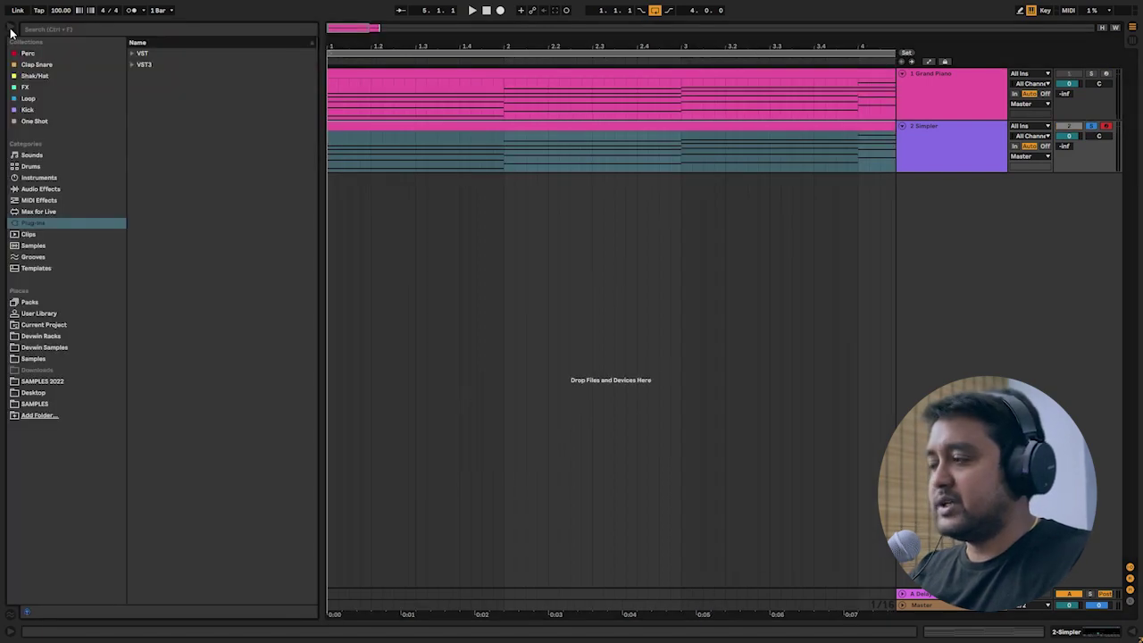
pyautogui.click(130, 54)
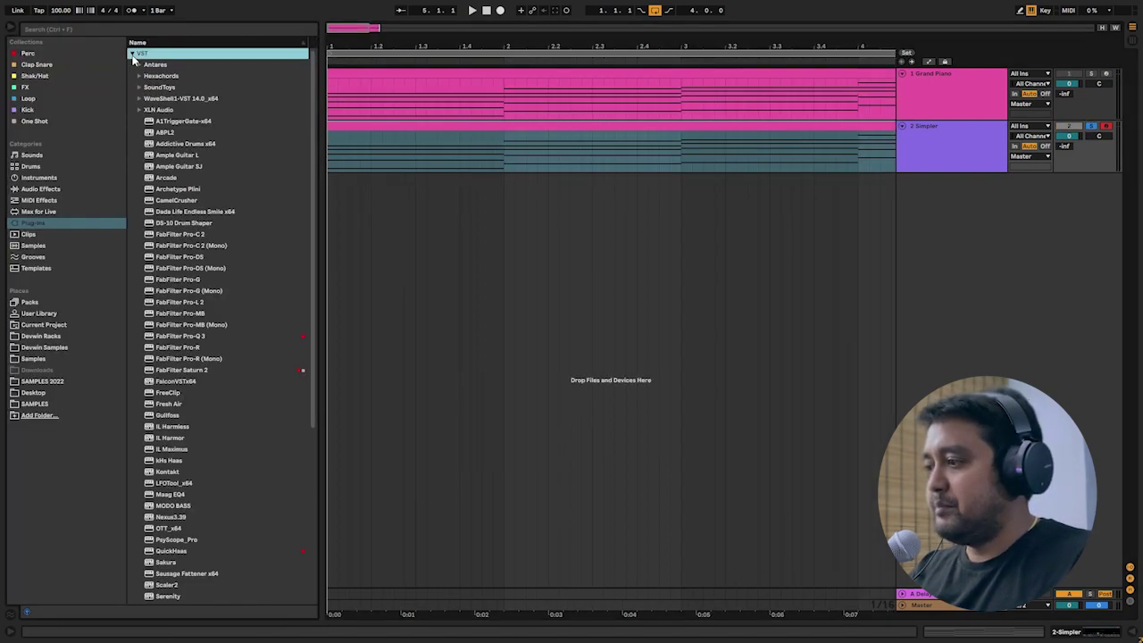
pyautogui.scroll(-4, 230, 416)
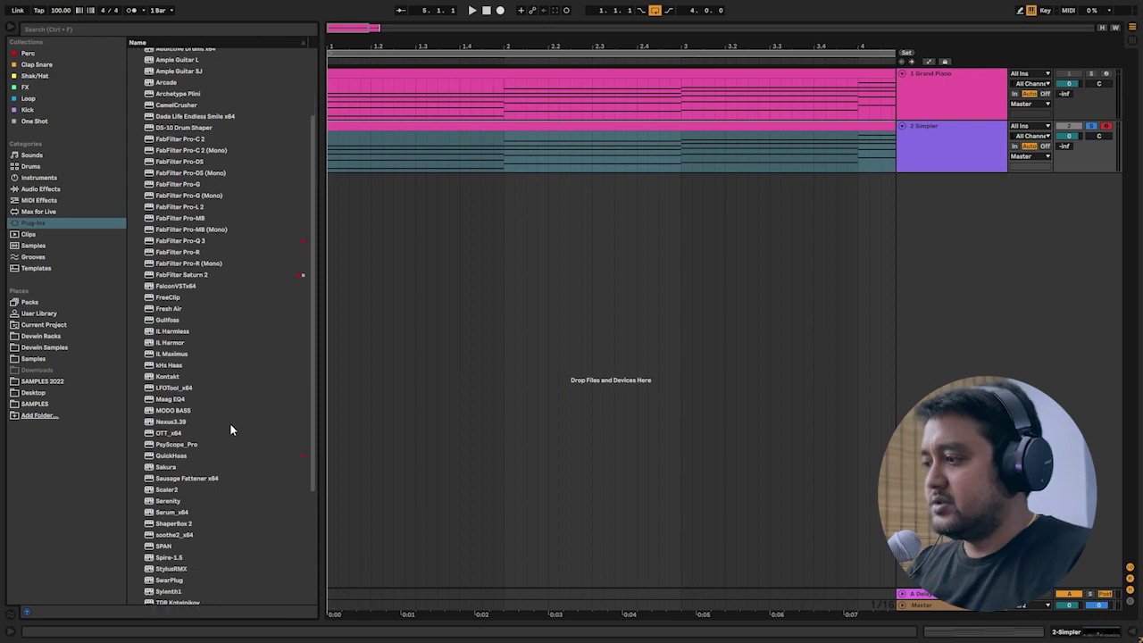
pyautogui.doubleClick(172, 420)
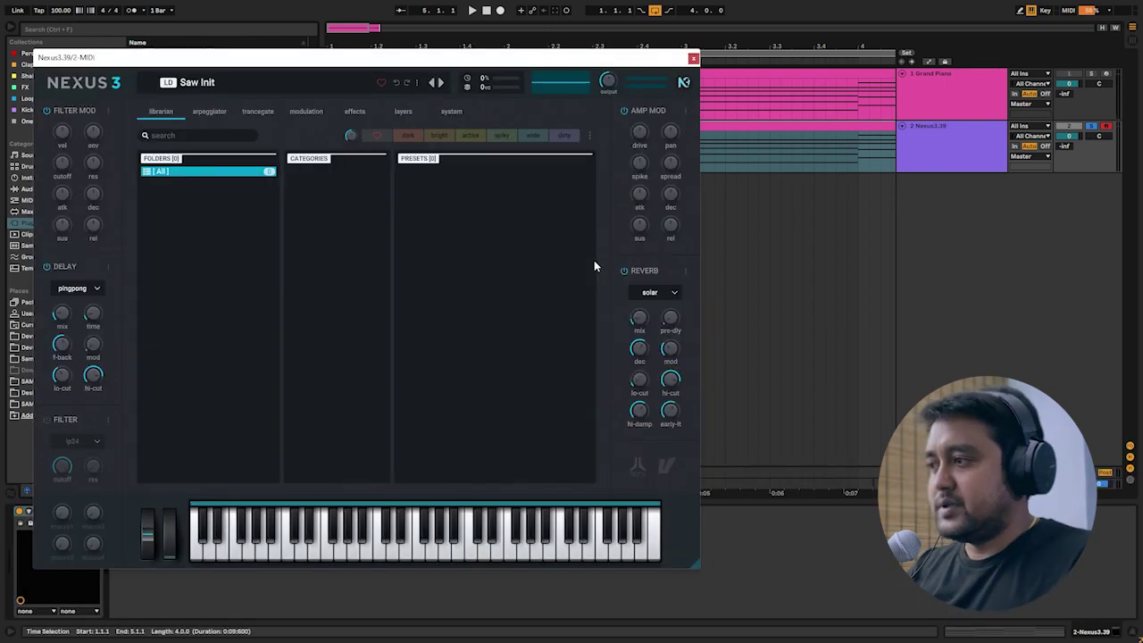
# Load the Analog Pad MW preset from the Pads category of the Tropical House folder in Nexus.
pyautogui.scroll(-10, 275, 222)
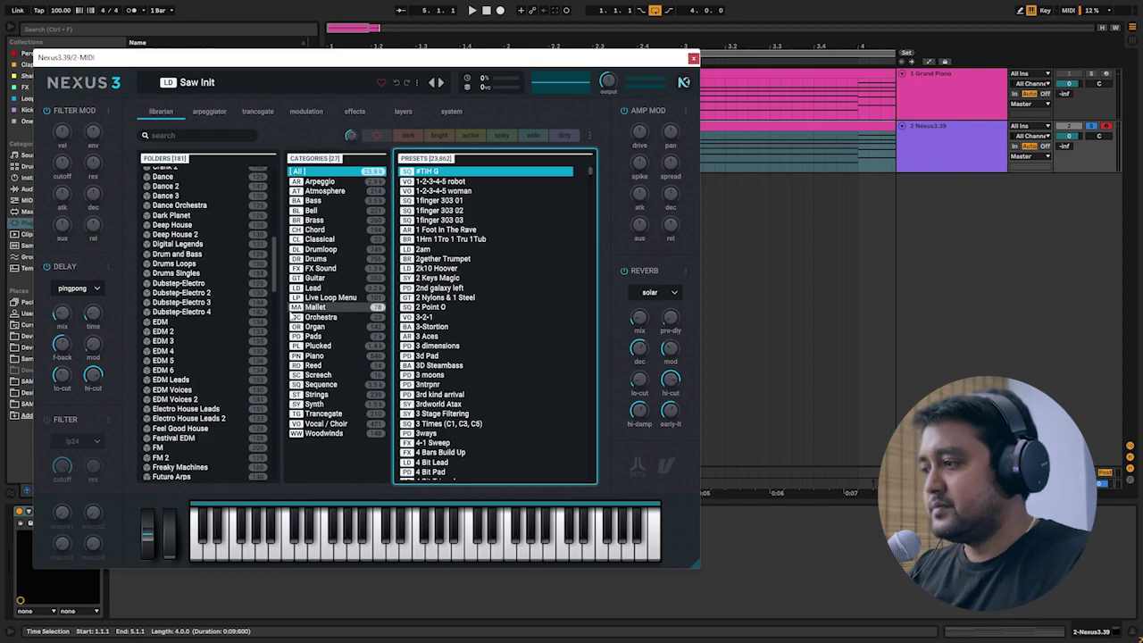
pyautogui.moveTo(273, 242); pyautogui.dragTo(263, 474)
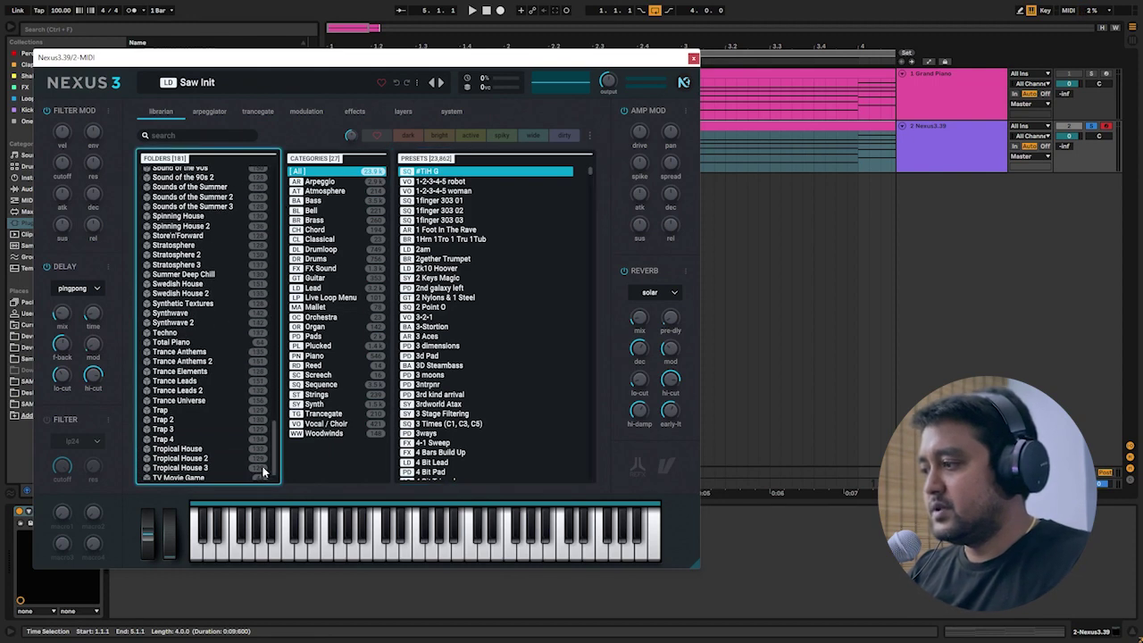
pyautogui.scroll(-1, 205, 397)
pyautogui.click(195, 428)
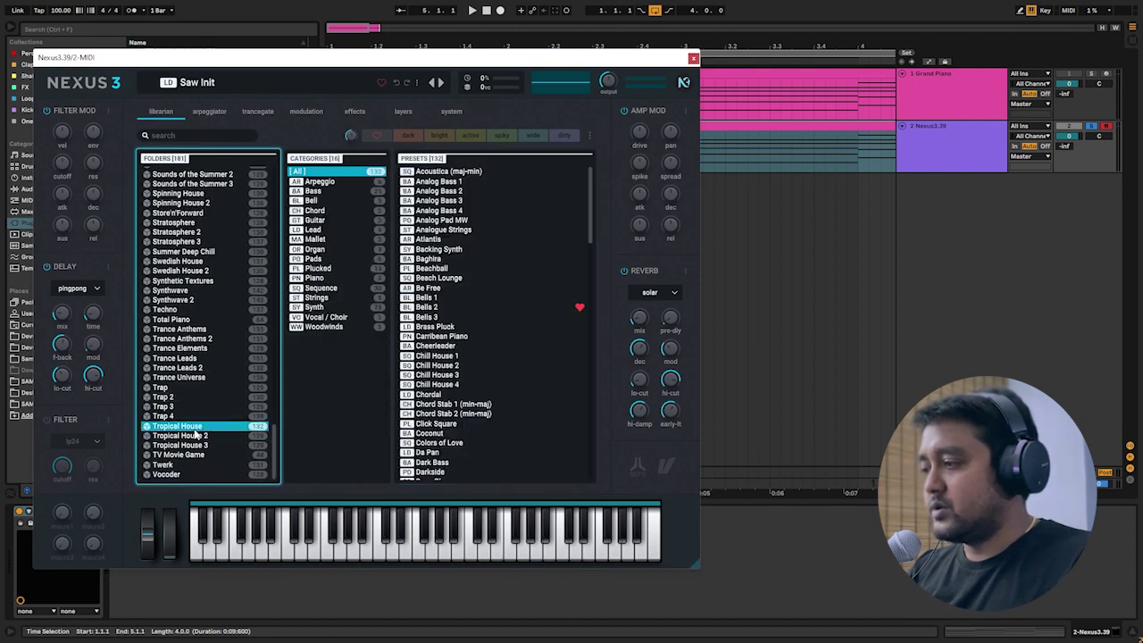
pyautogui.click(195, 436)
pyautogui.click(200, 429)
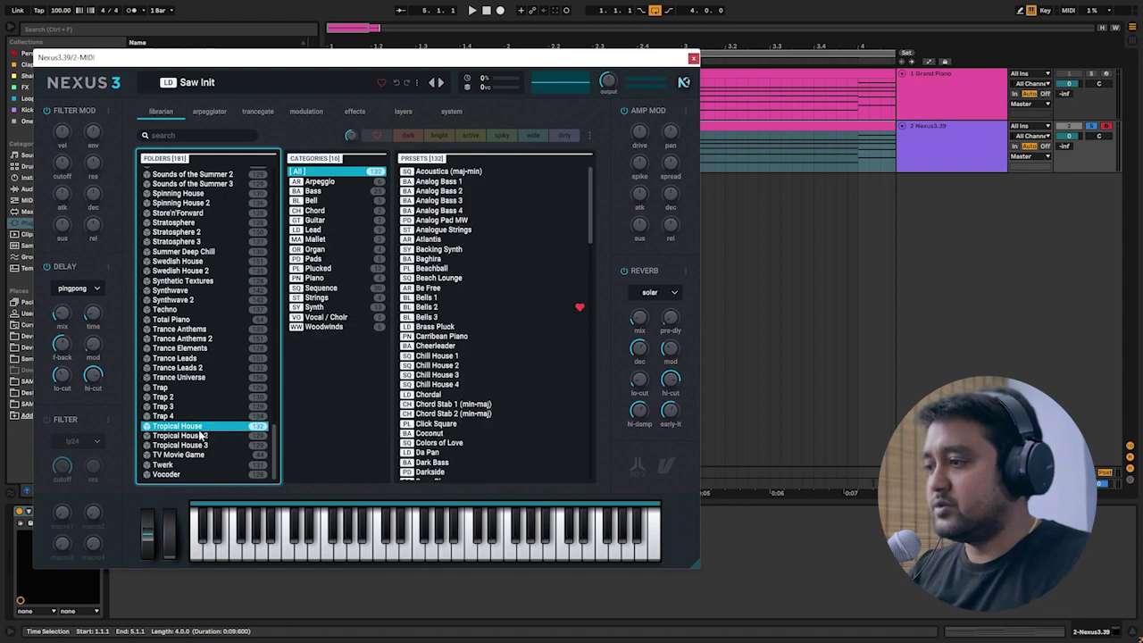
pyautogui.click(327, 259)
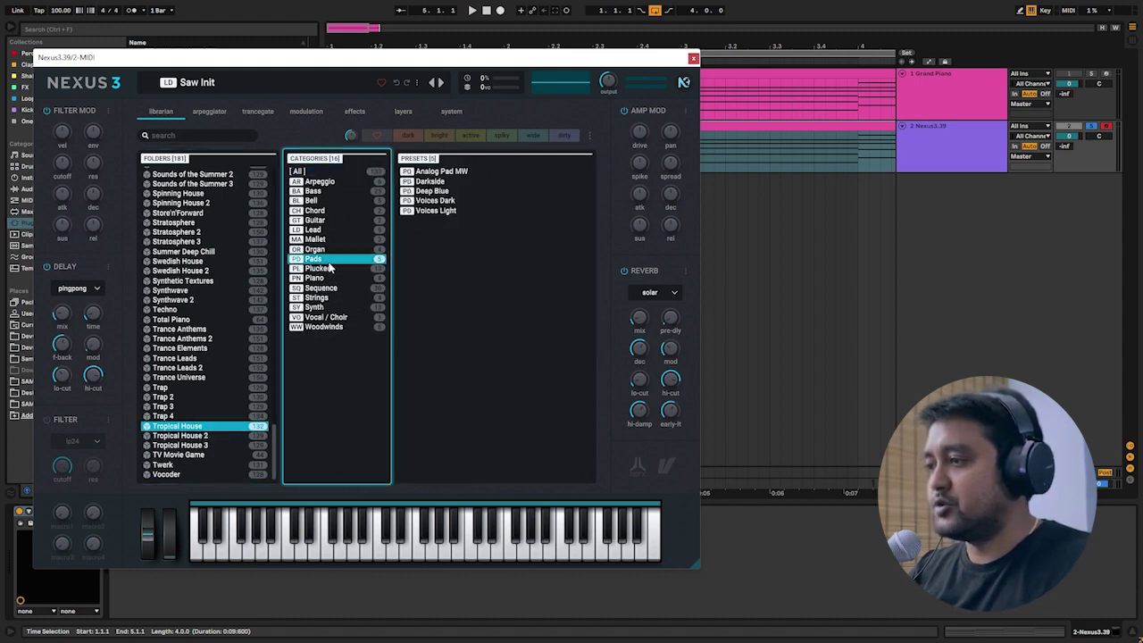
pyautogui.click(464, 172)
# Play back the pad, lower the Nexus track volume to -5.3 dB and close the Nexus window.
pyautogui.press('space')
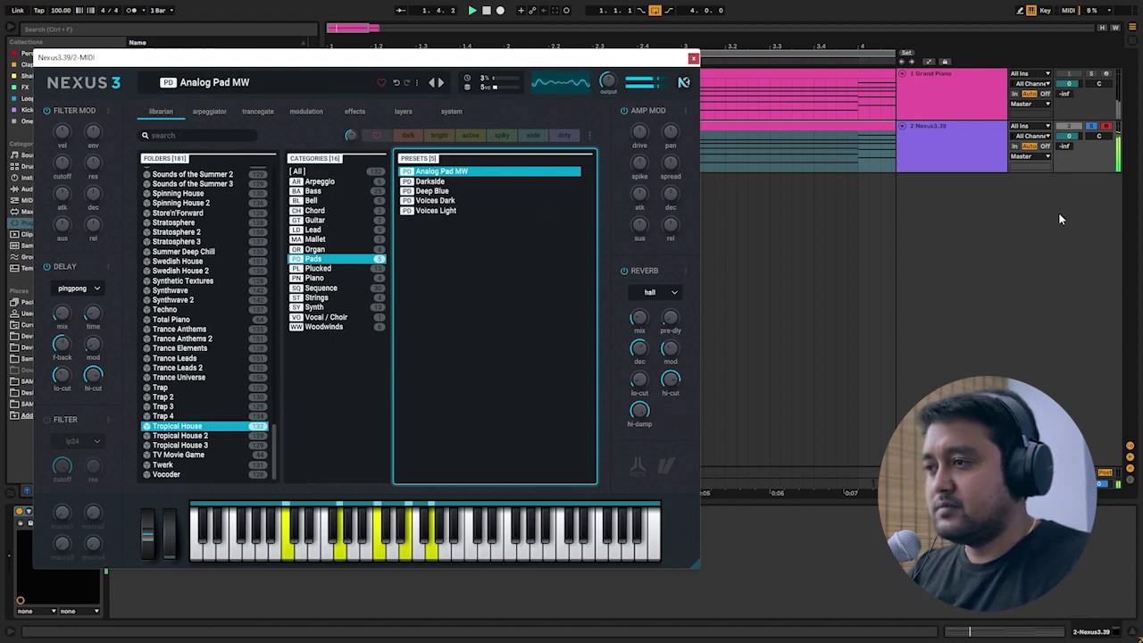
pyautogui.moveTo(652, 58); pyautogui.dragTo(665, 186)
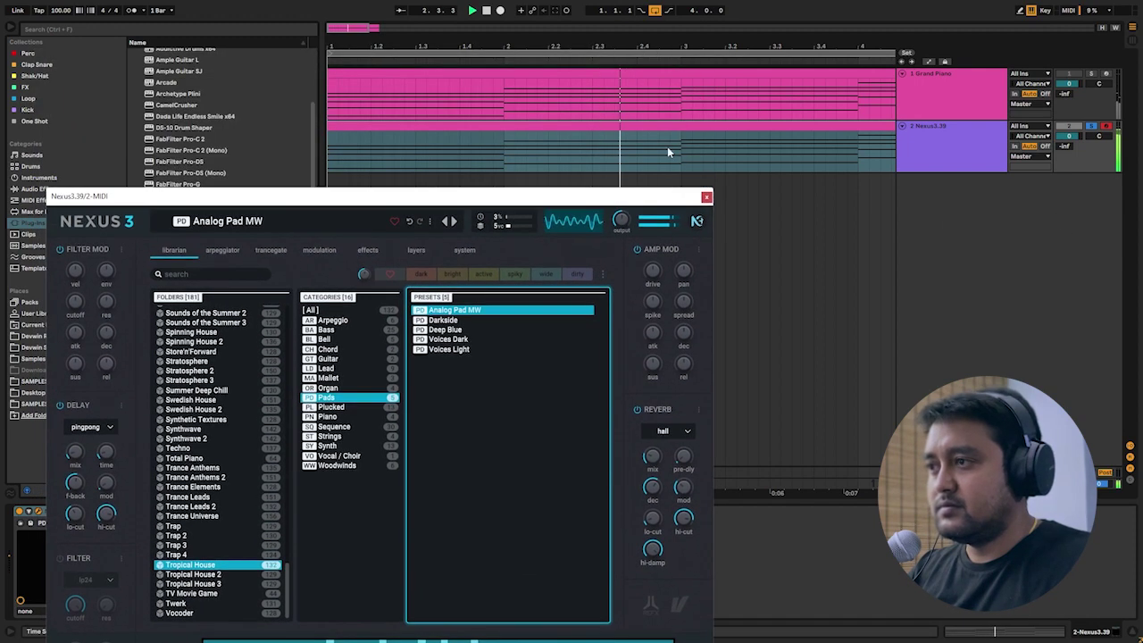
pyautogui.moveTo(554, 63); pyautogui.dragTo(552, 54)
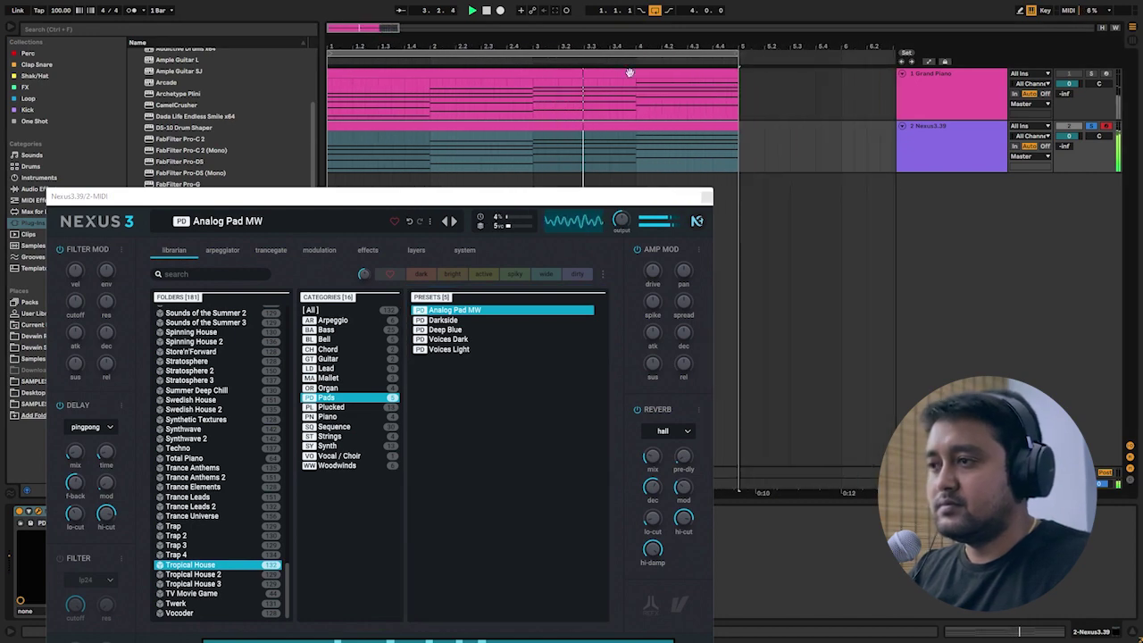
pyautogui.moveTo(1069, 135); pyautogui.dragTo(1069, 157)
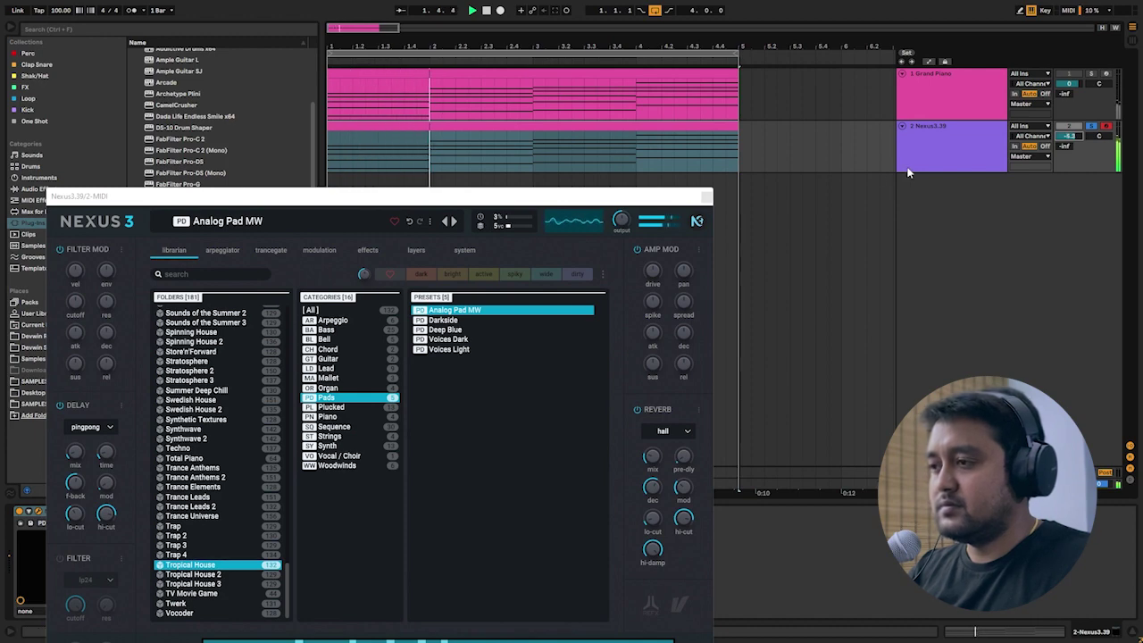
pyautogui.click(706, 195)
# Transpose all notes in the Nexus clip down one octave and play the result.
pyautogui.doubleClick(632, 130)
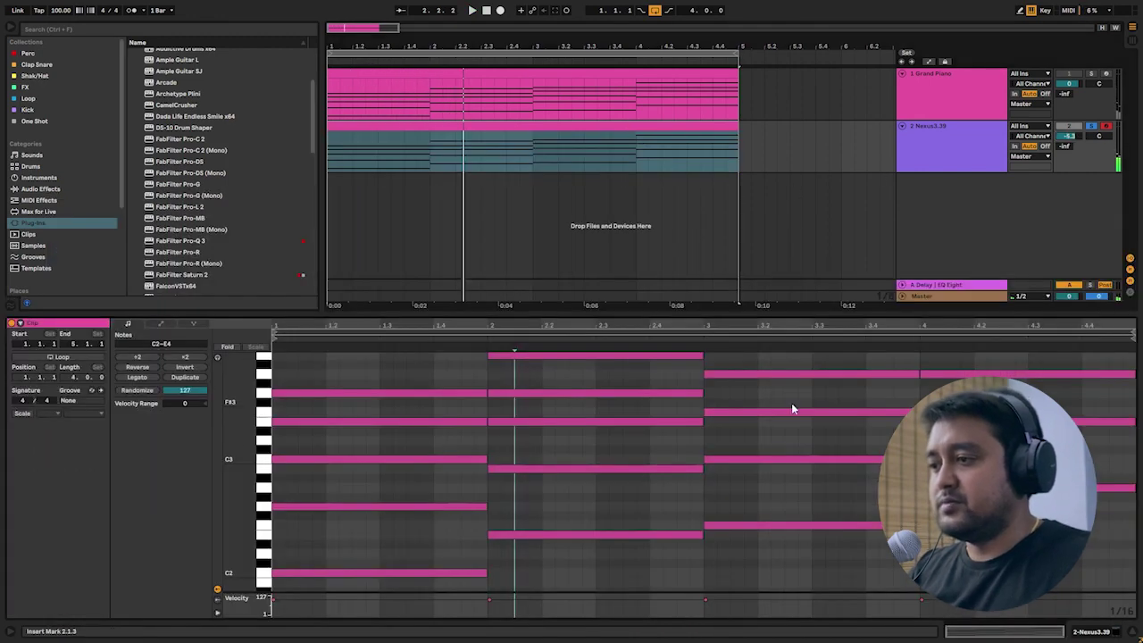
pyautogui.press('space')
pyautogui.hotkey('ctrl', 'a')
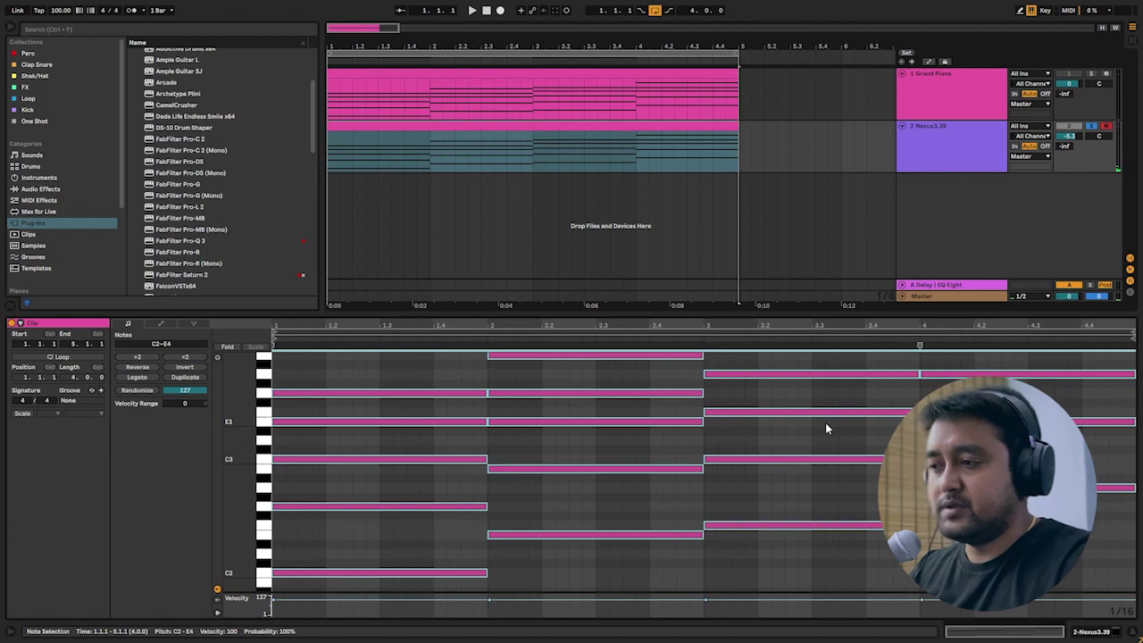
pyautogui.hotkey('shift', 'Down')
pyautogui.press('space')
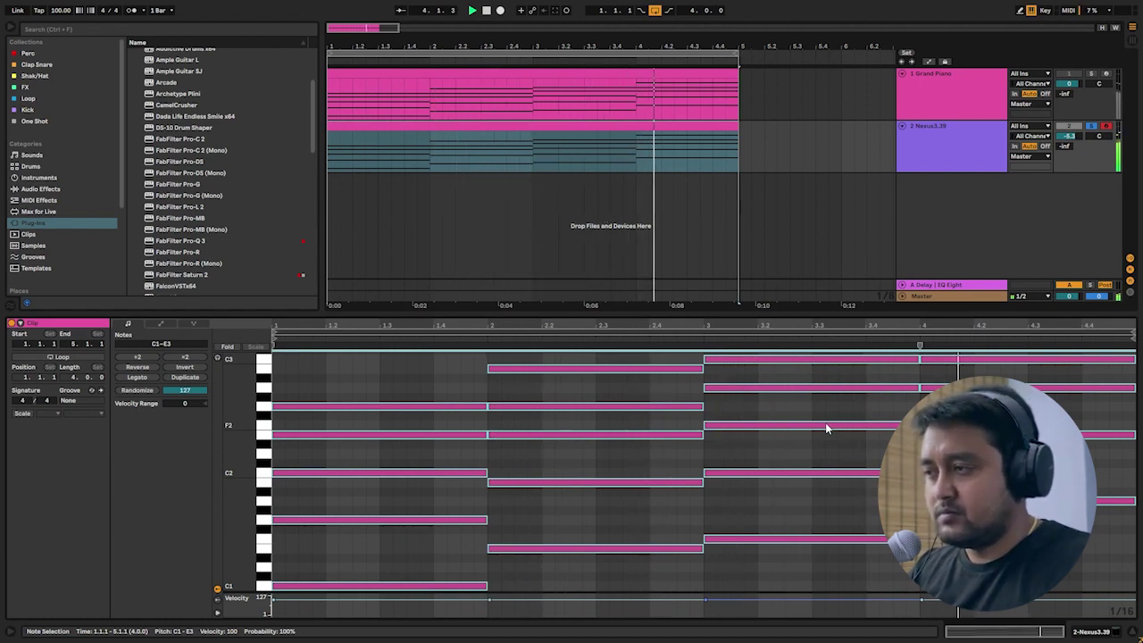
pyautogui.click(1136, 631)
# Turn off looping and duplicate the Nexus clip three times so the chords run up to bar 17.
pyautogui.moveTo(477, 44); pyautogui.dragTo(647, 27)
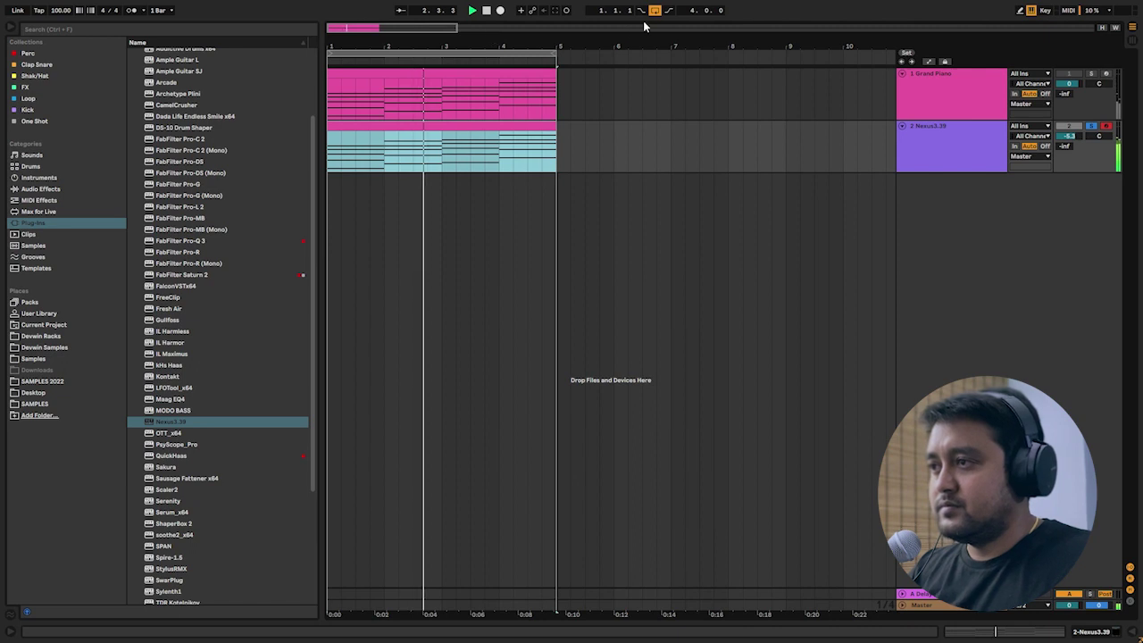
pyautogui.click(443, 125)
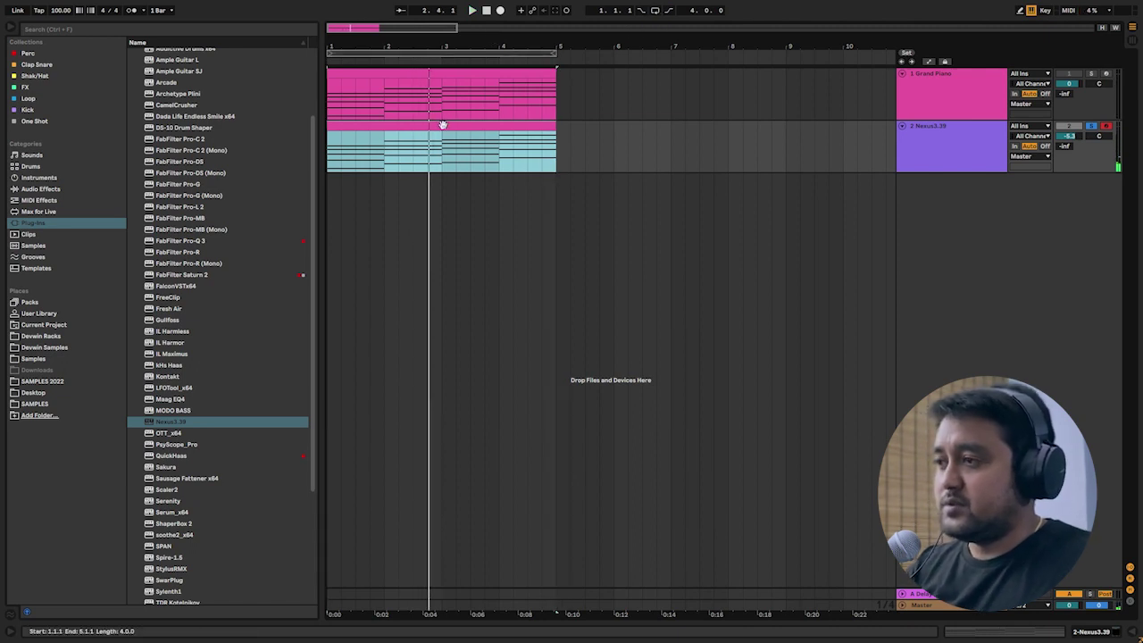
pyautogui.moveTo(443, 125); pyautogui.dragTo(443, 142)
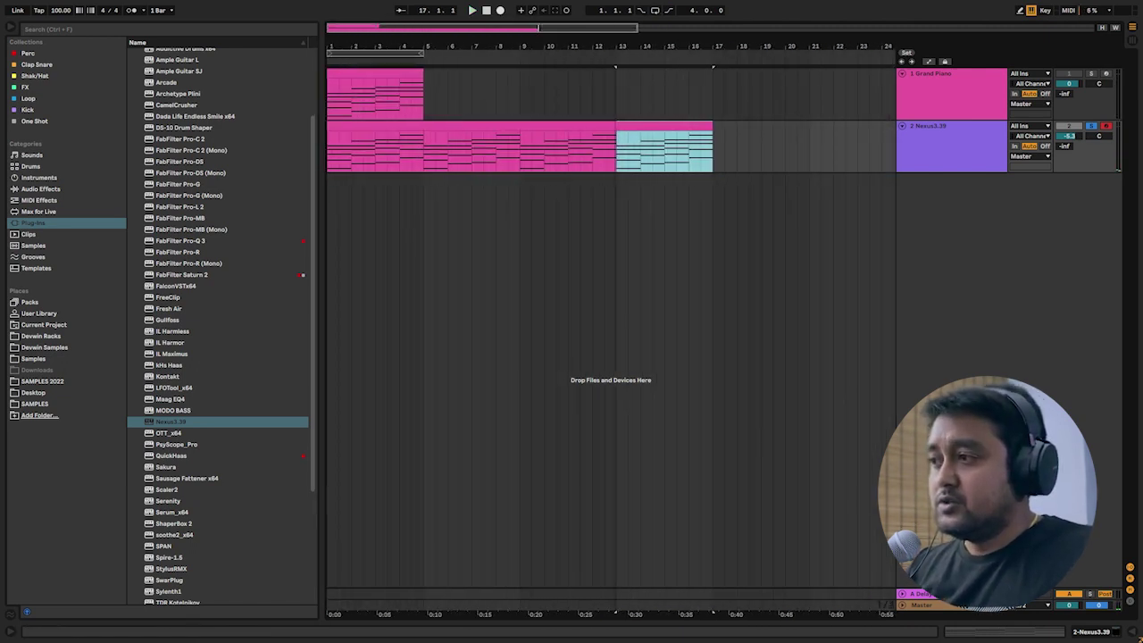
# Turn on the metronome, then unsolo and mute the Nexus track to play the metronome alone from bar 1.
pyautogui.click(400, 130)
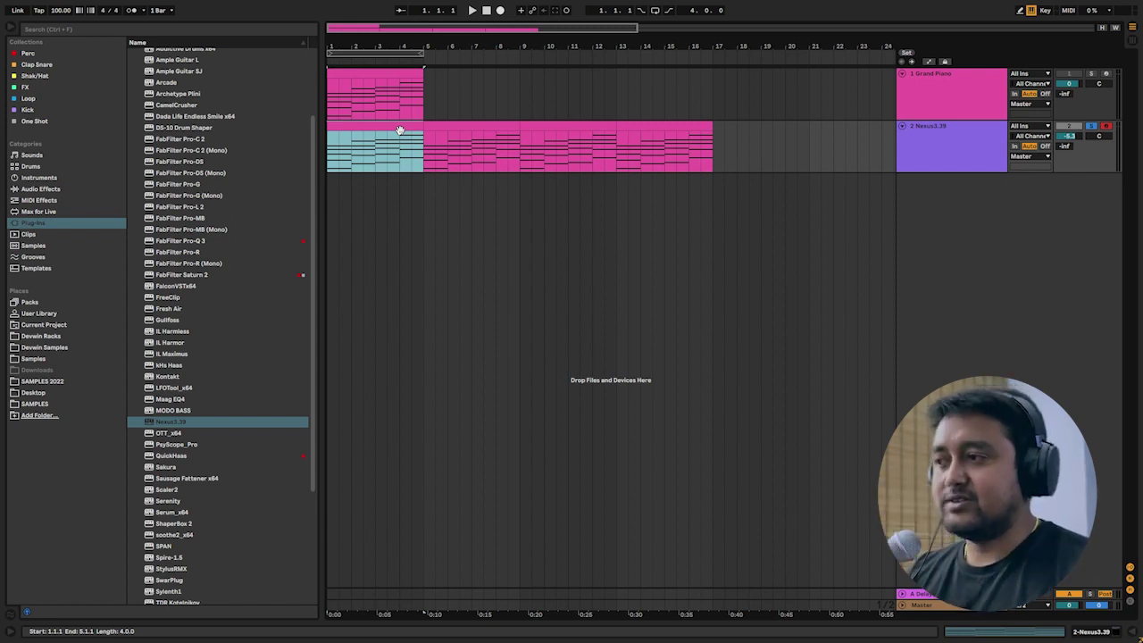
pyautogui.click(133, 11)
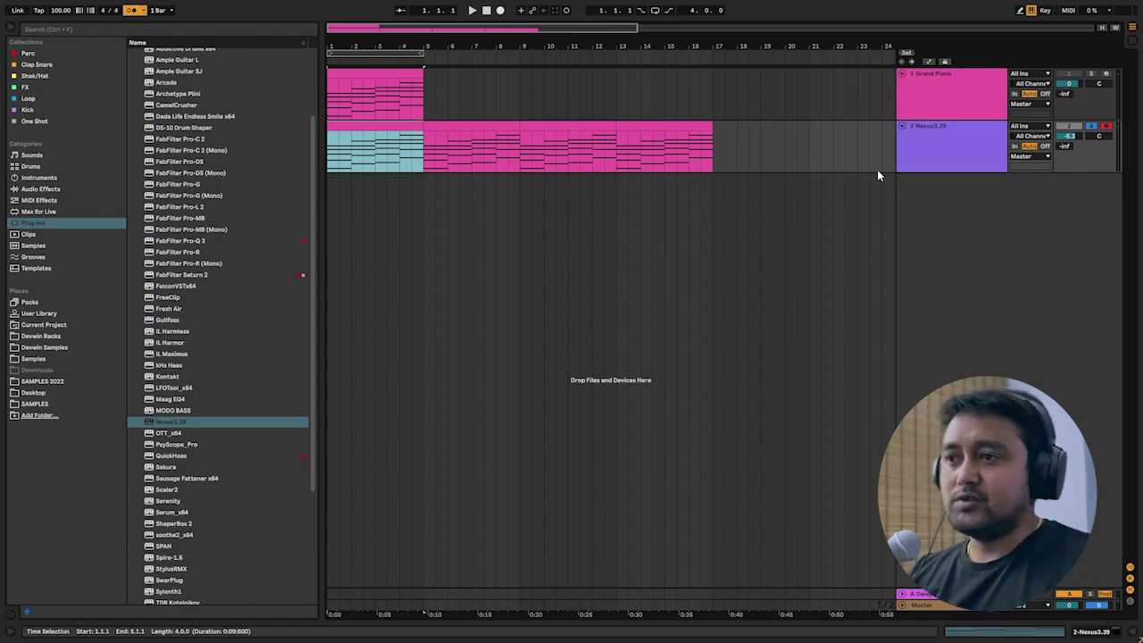
pyautogui.click(1090, 127)
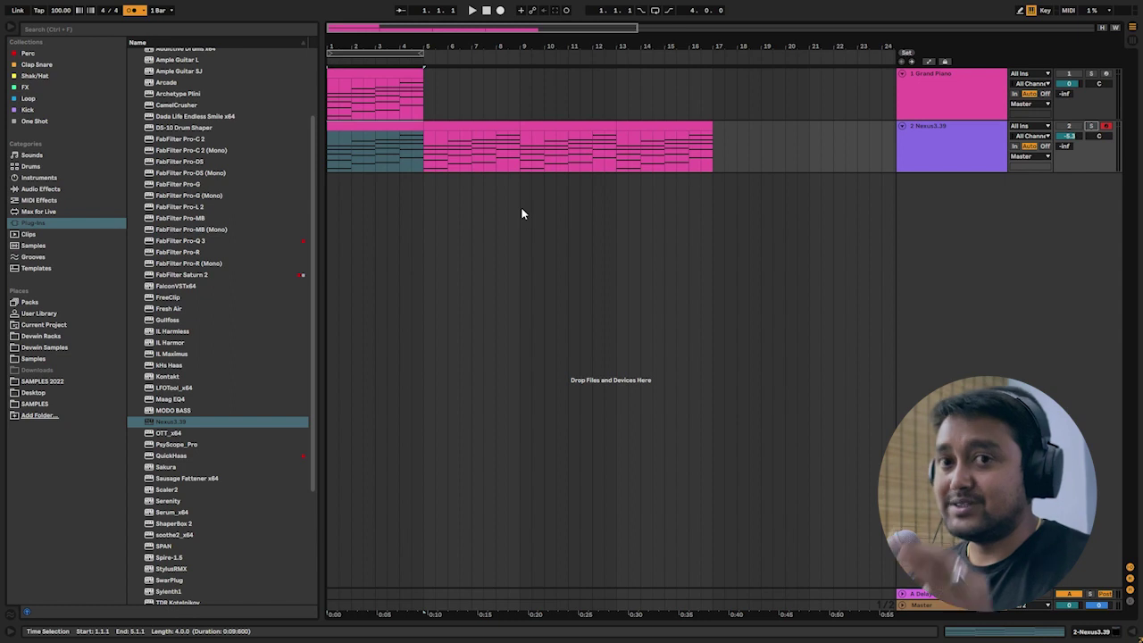
pyautogui.press('space')
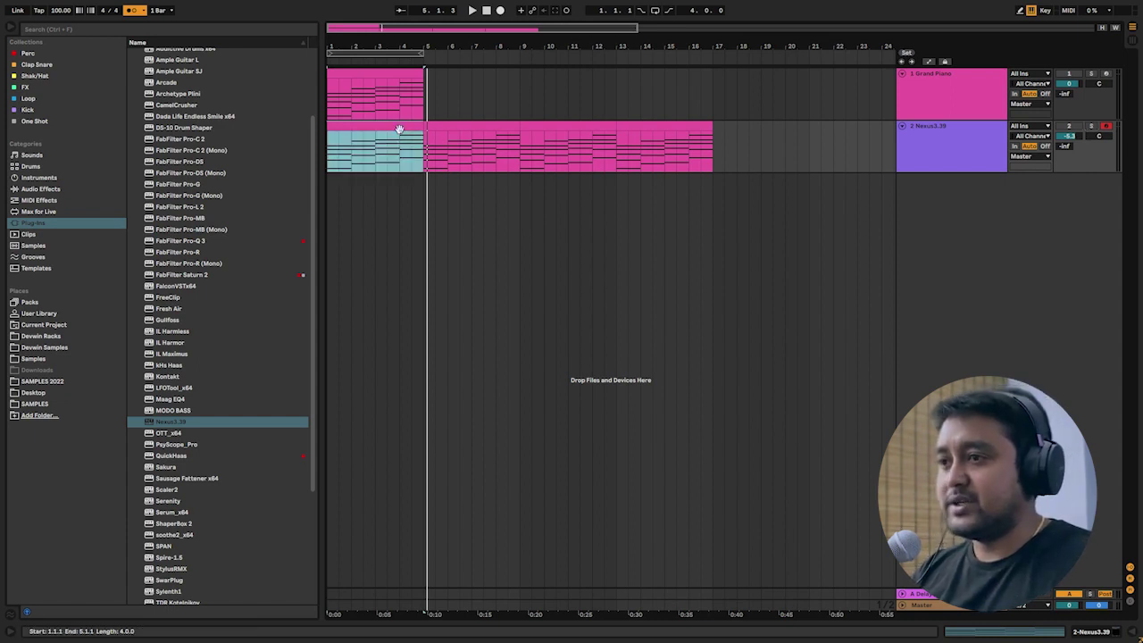
# Play the reactivated Nexus track with the metronome and lower its volume to -6.1 dB.
pyautogui.click(1063, 136)
pyautogui.press('space')
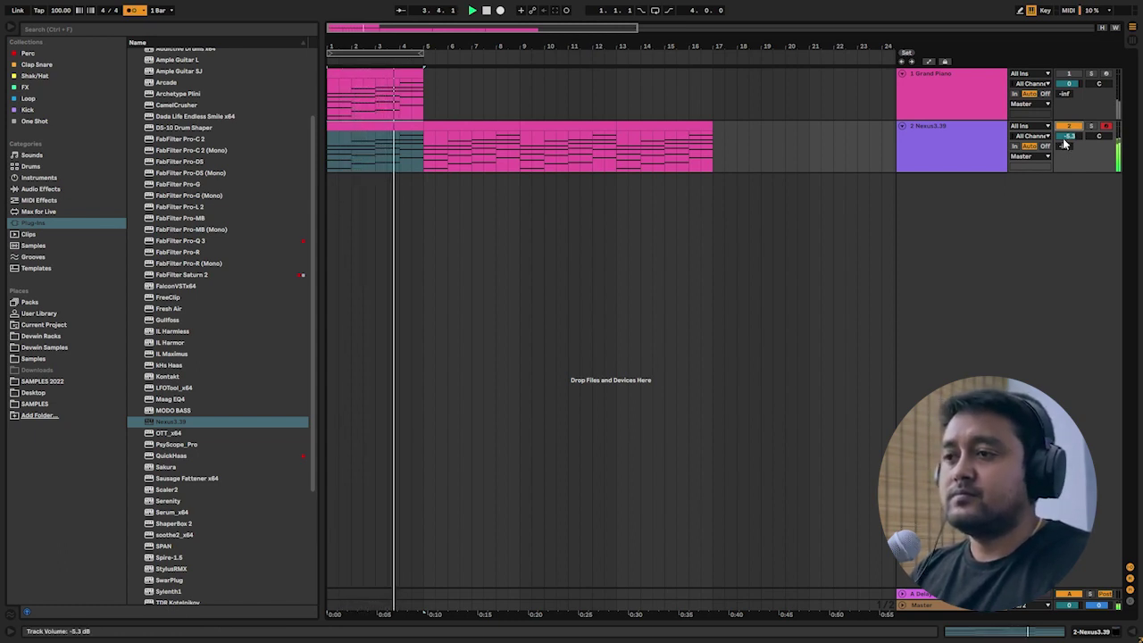
pyautogui.moveTo(1065, 141); pyautogui.dragTo(1065, 148)
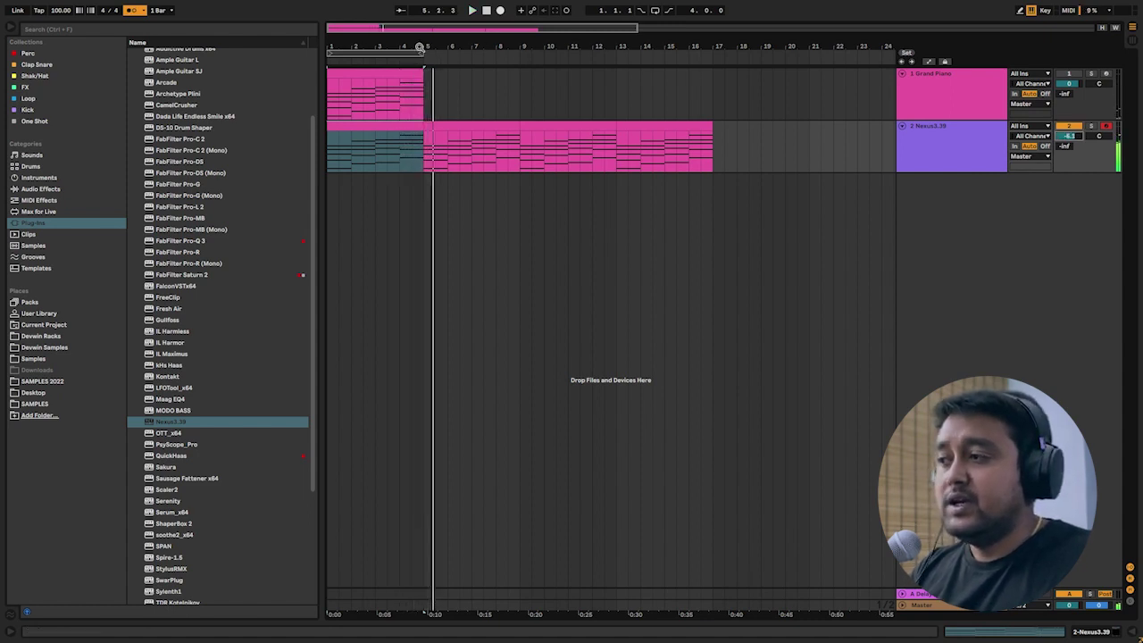
# Stop playback and loop the second Nexus clip, from bar 5 to bar 9.
pyautogui.moveTo(424, 49); pyautogui.dragTo(496, 74)
pyautogui.press('space')
pyautogui.click(506, 126)
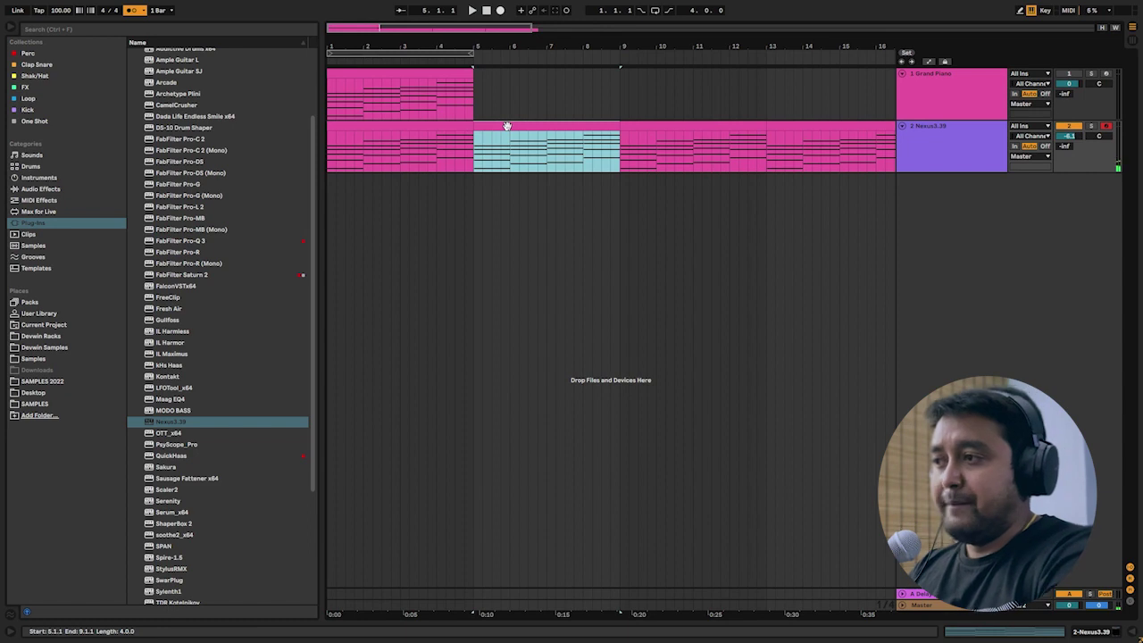
pyautogui.hotkey('ctrl', 'l')
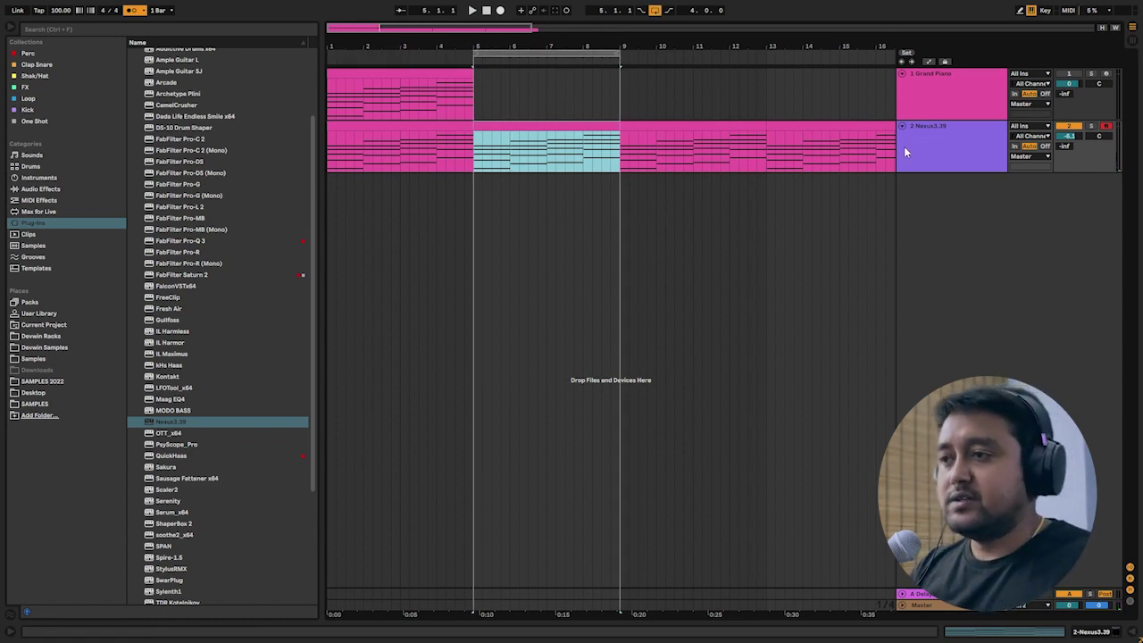
# Insert an audio track below the Nexus track and open the KSHMR_Snaps folder under CLAP & SNAP in SAMPLES 2022.
pyautogui.click(952, 156)
pyautogui.hotkey('ctrl', 't')
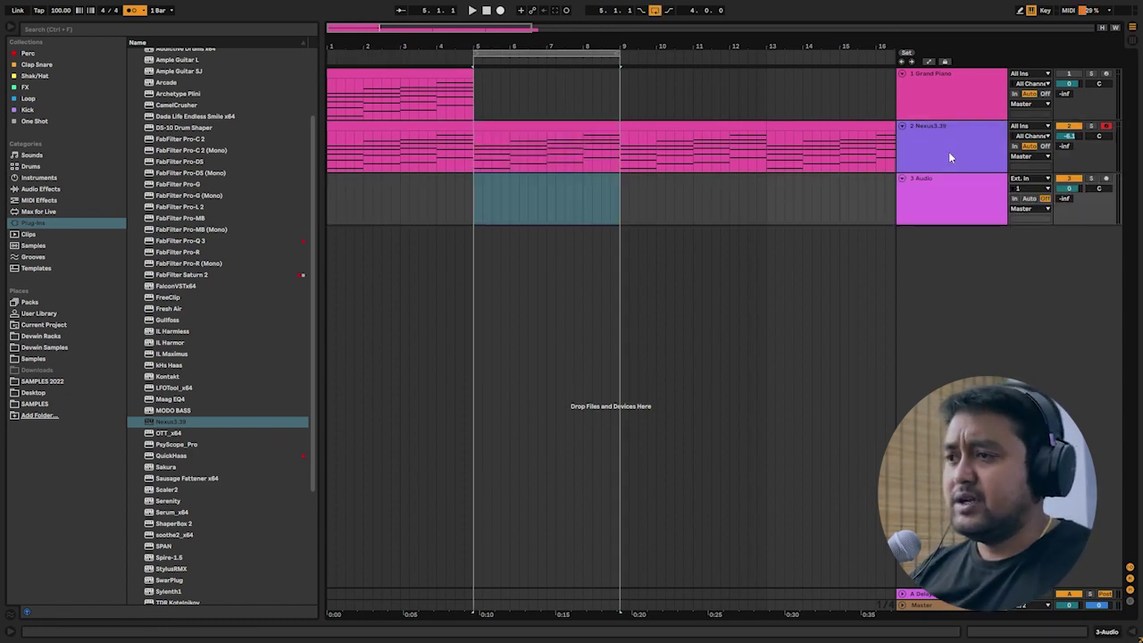
pyautogui.click(115, 220)
pyautogui.click(66, 383)
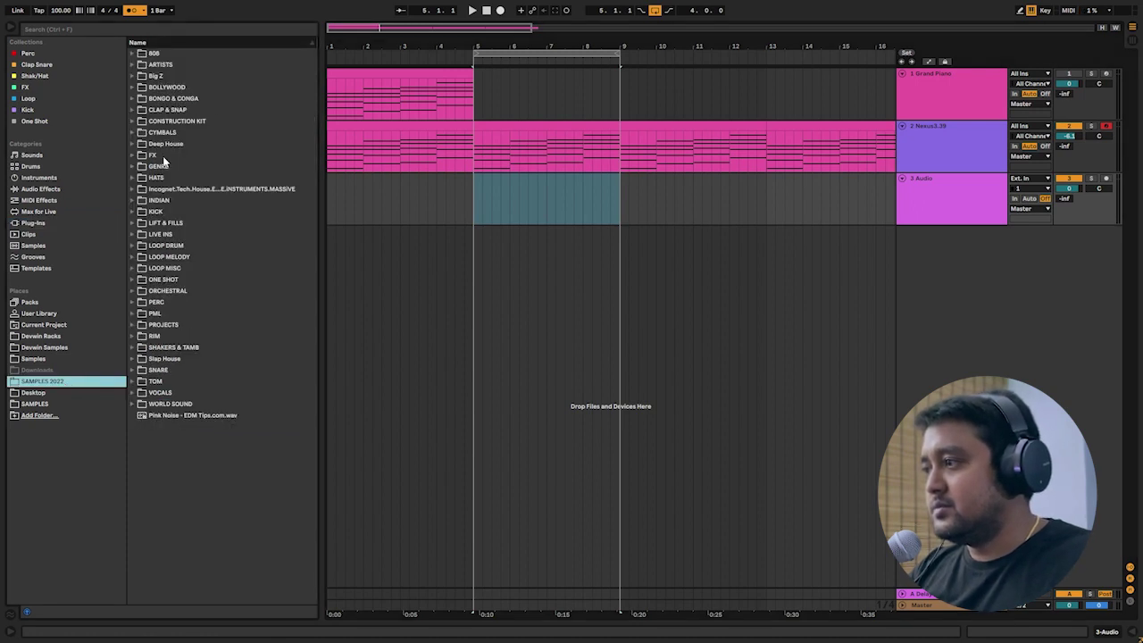
pyautogui.click(132, 109)
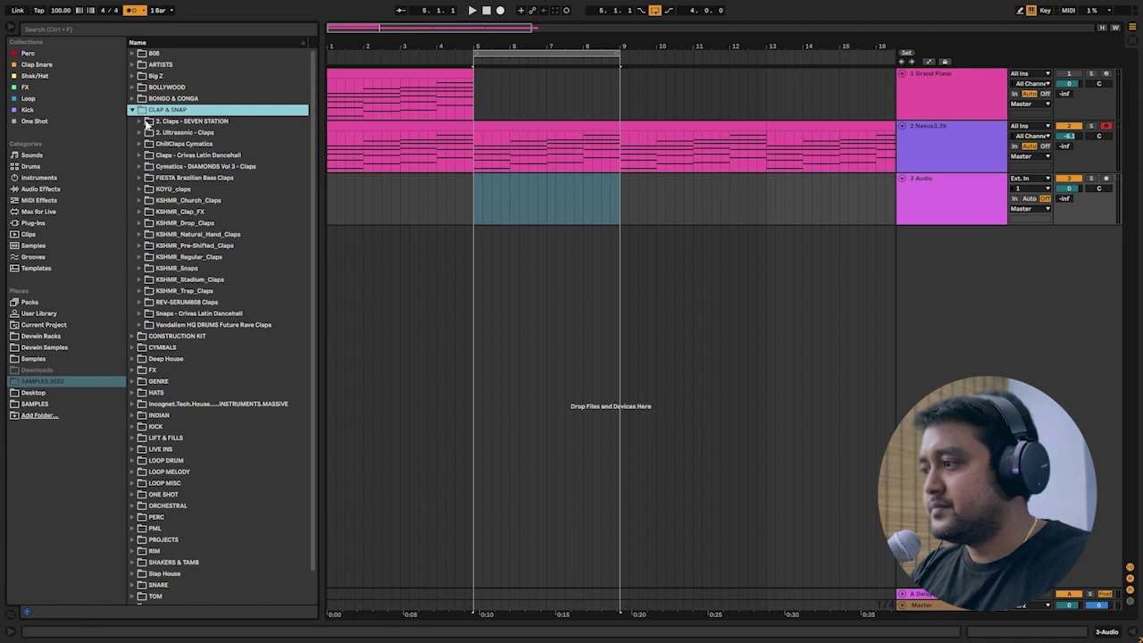
pyautogui.click(147, 270)
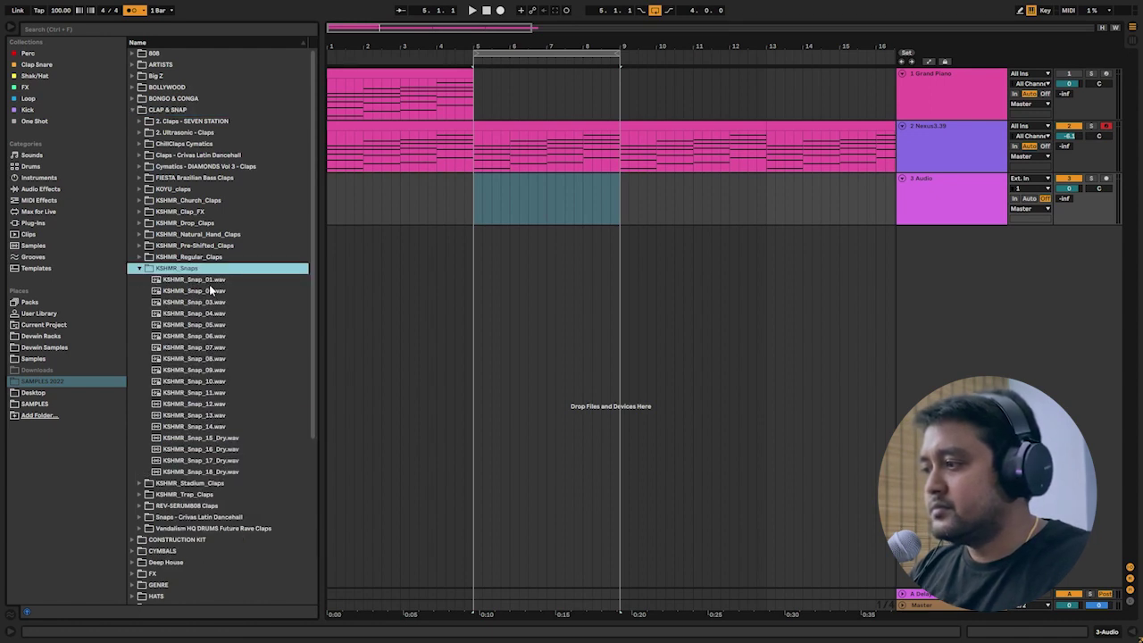
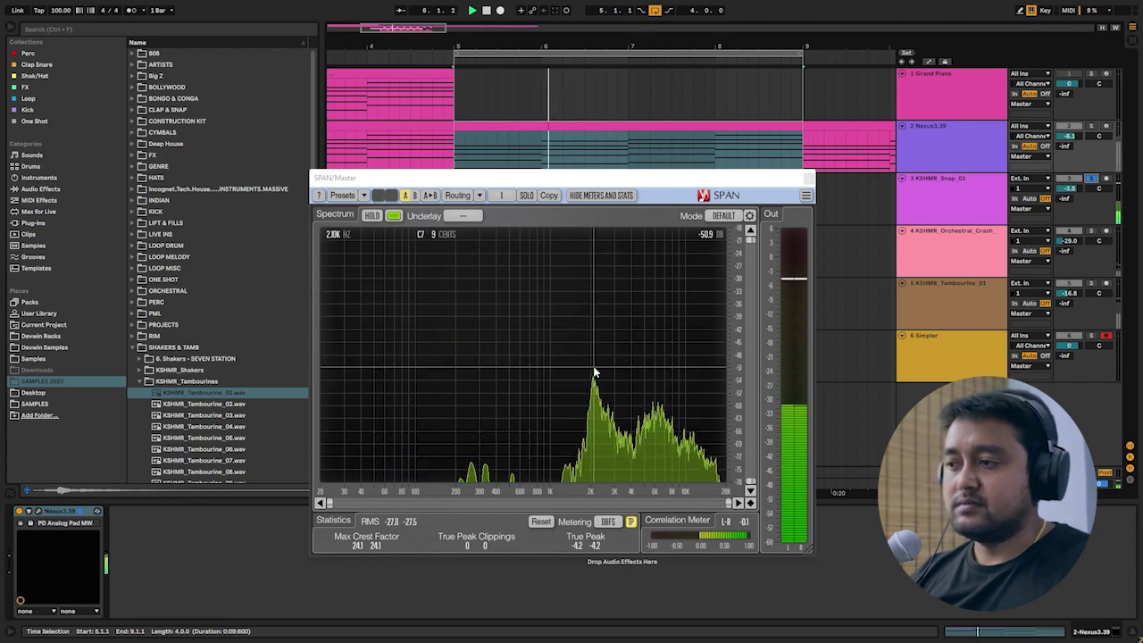
# Solo the orchestral crash and tambourine tracks in turn to examine their frequency ranges in SPAN, and close the analyzer.
pyautogui.click(1091, 231)
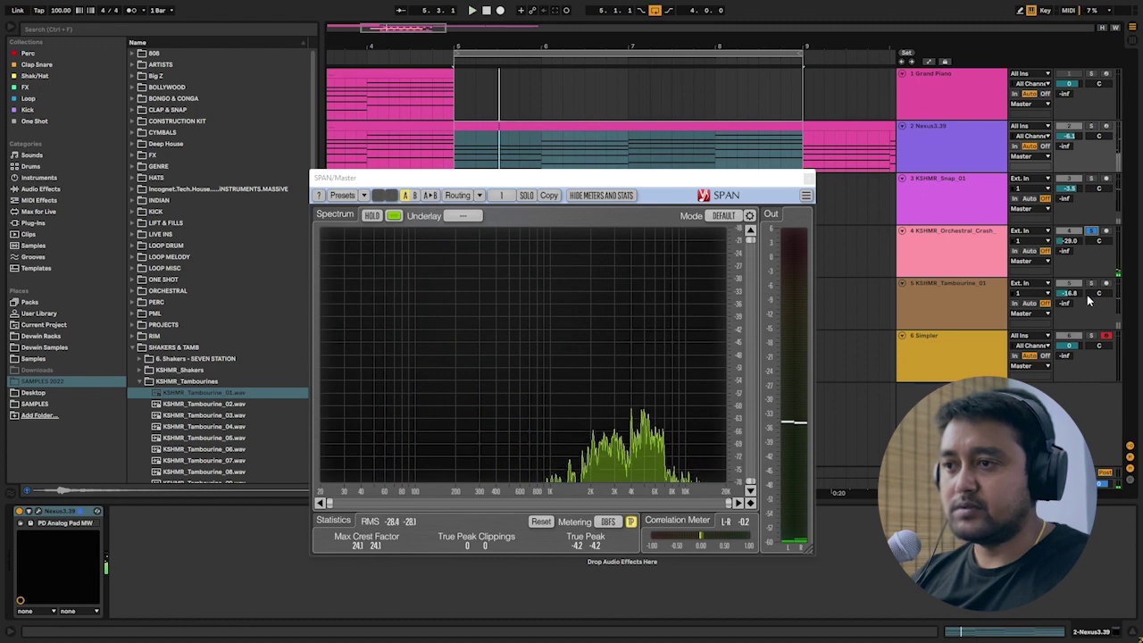
pyautogui.click(1091, 283)
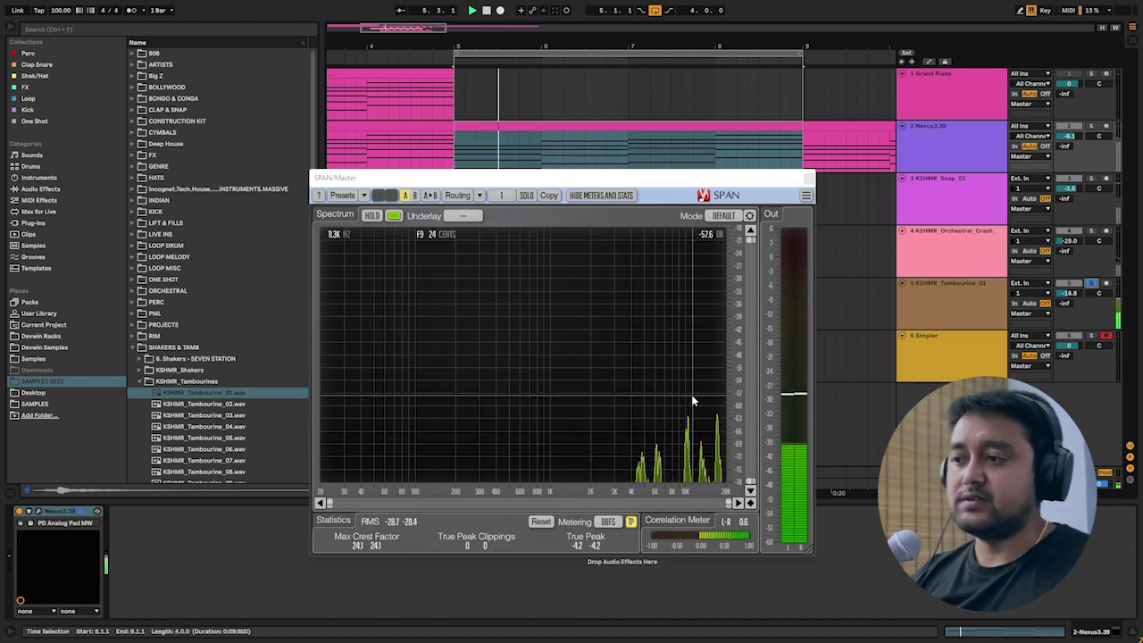
pyautogui.click(1091, 283)
pyautogui.click(809, 180)
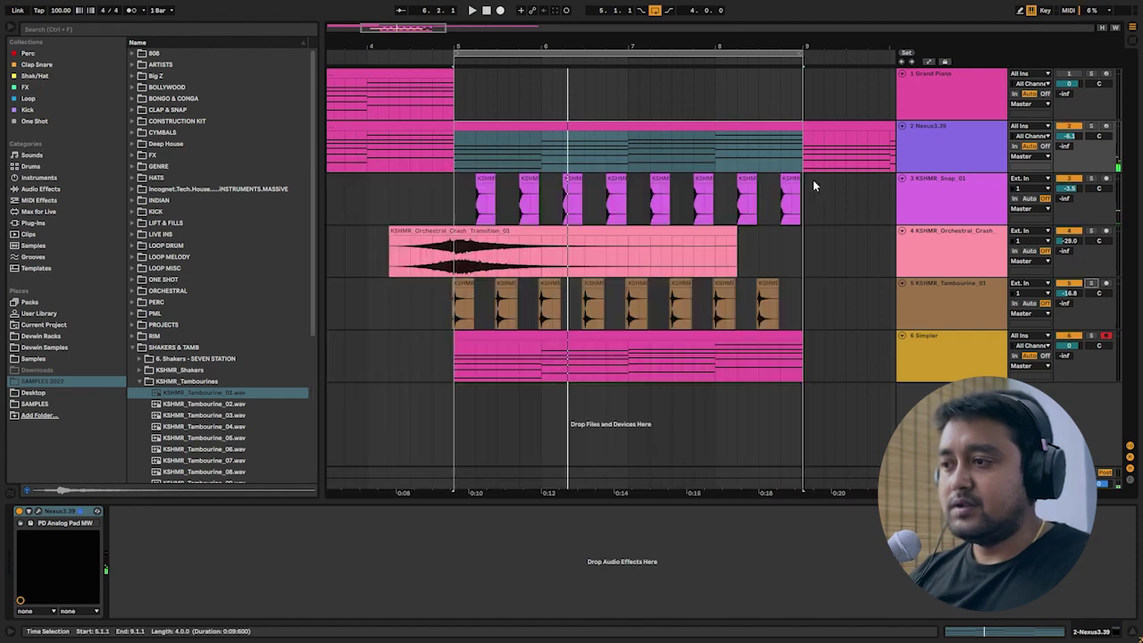
# Solo the Simpler track holding the copied chord clip and replace its instrument with the Sylenth1 plug-in.
pyautogui.click(955, 348)
pyautogui.moveTo(659, 129); pyautogui.dragTo(662, 350)
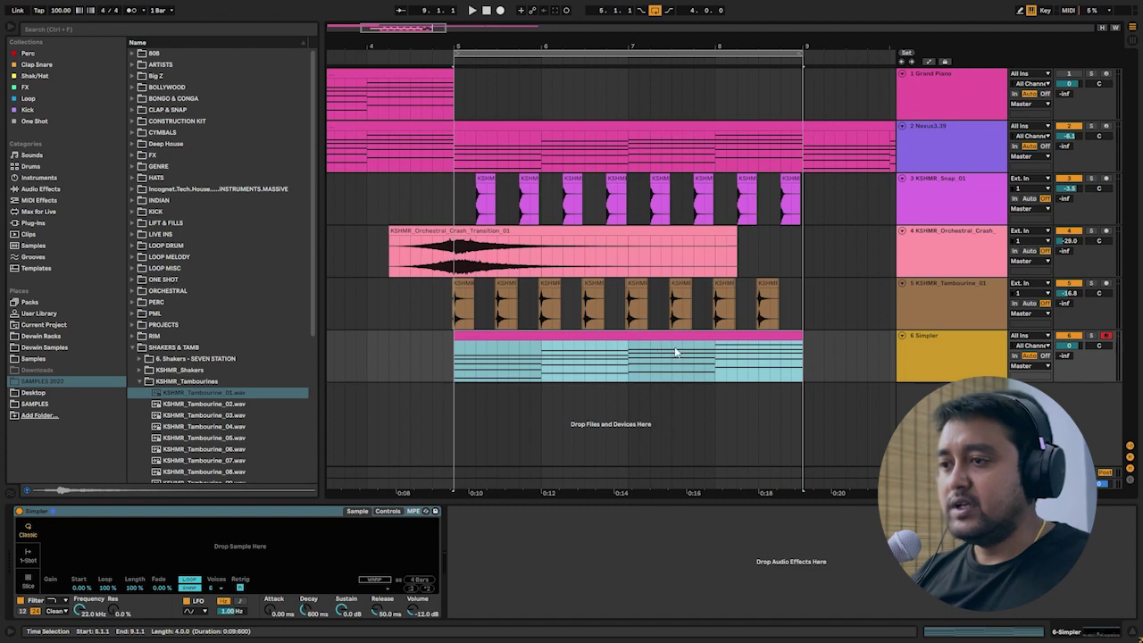
pyautogui.click(1090, 337)
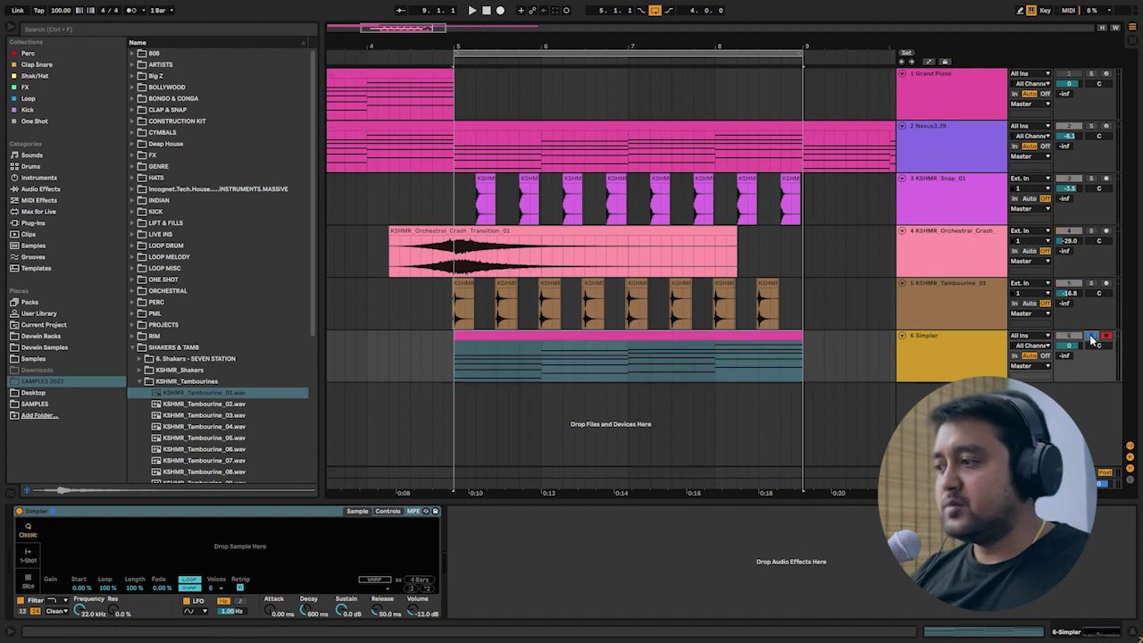
pyautogui.click(36, 223)
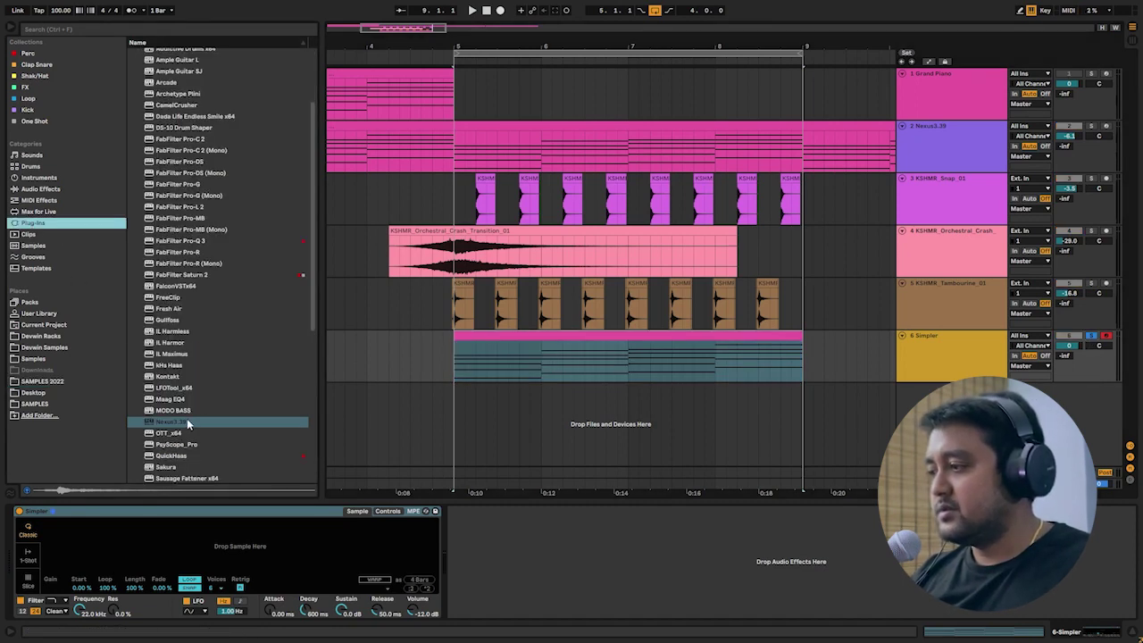
pyautogui.scroll(-3, 187, 418)
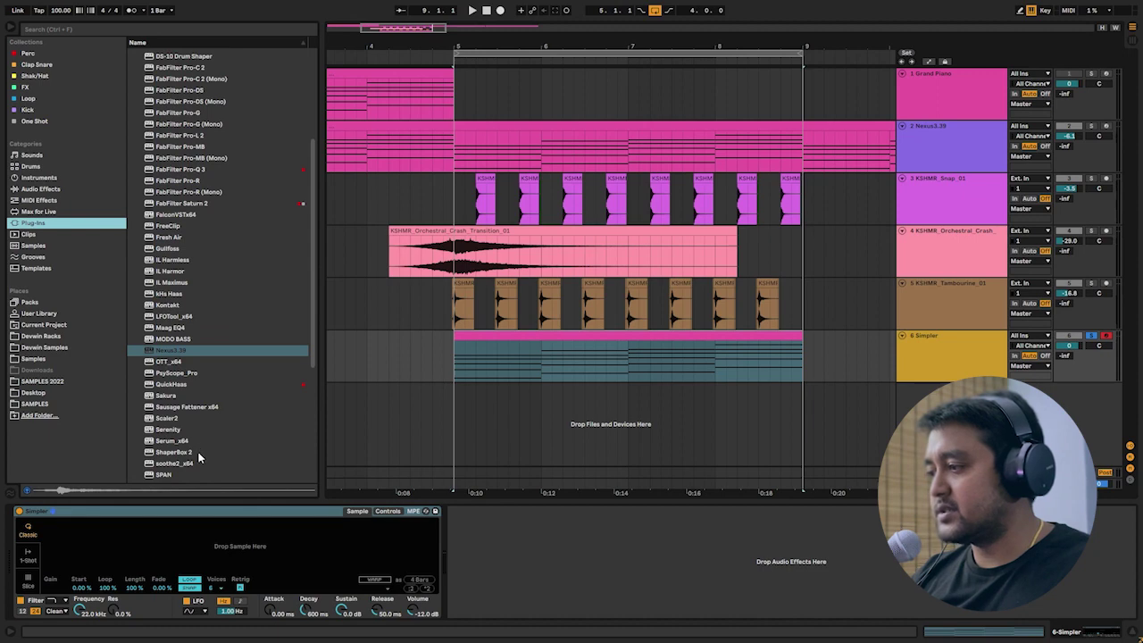
pyautogui.scroll(-2, 204, 416)
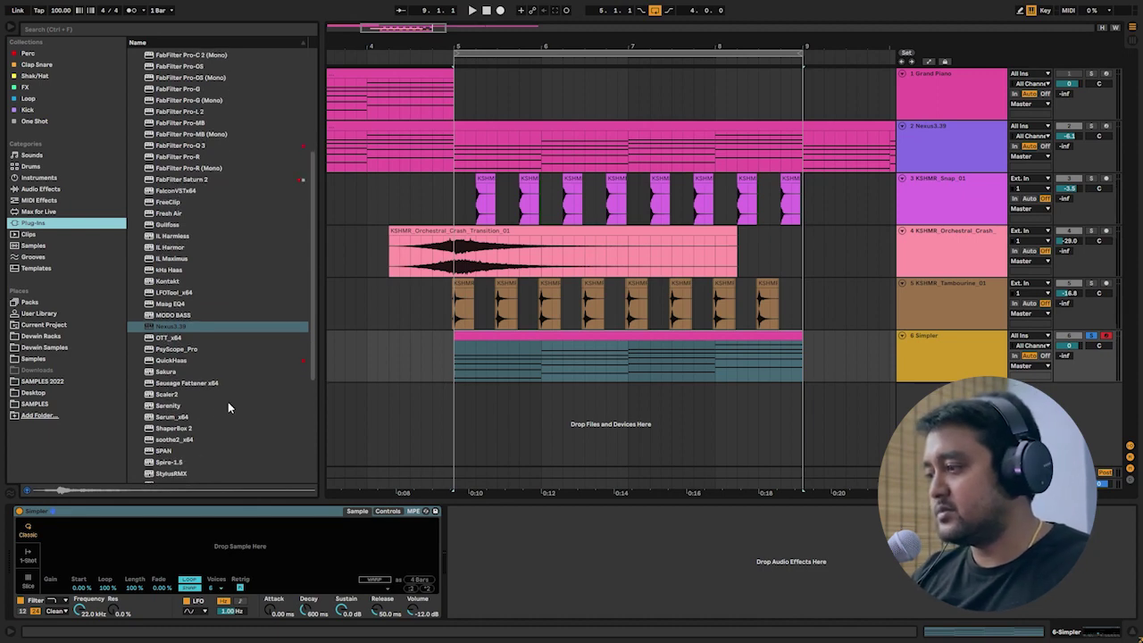
pyautogui.scroll(-1, 217, 415)
pyautogui.click(179, 449)
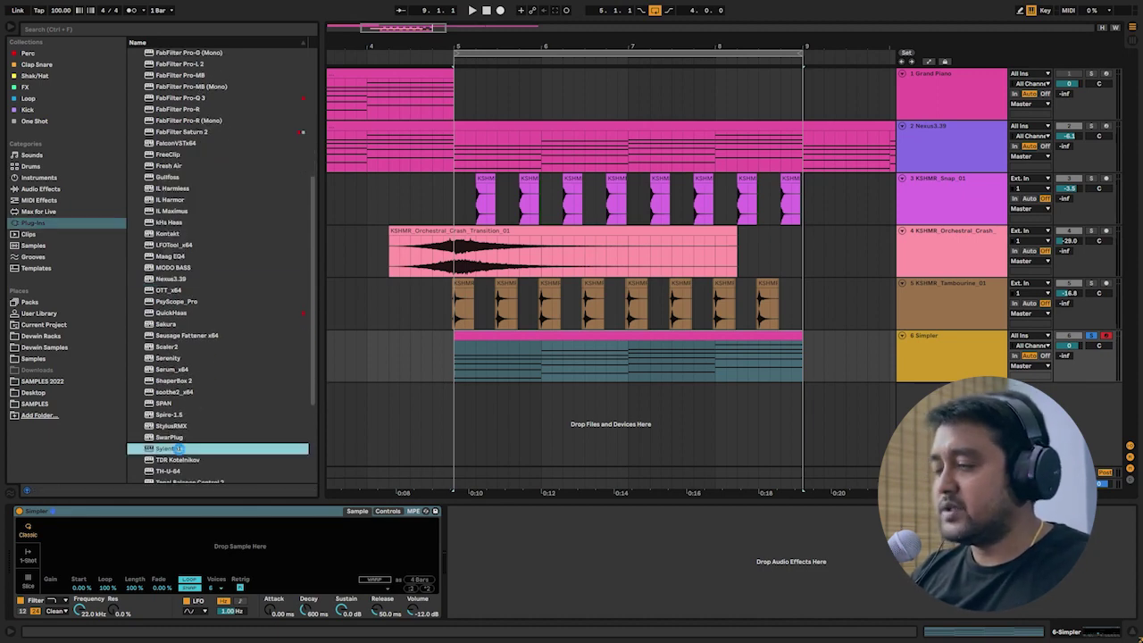
pyautogui.doubleClick(181, 449)
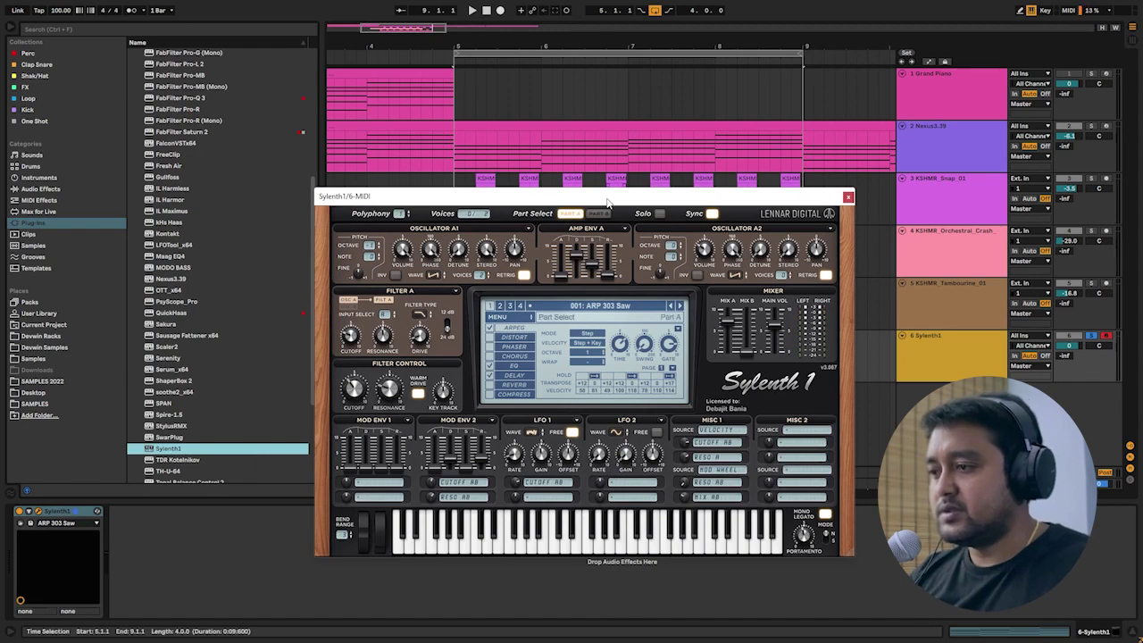
# Enlarge and reposition the Sylenth1 window, and load the custom bank My Pluck Presets.
pyautogui.moveTo(607, 203); pyautogui.dragTo(441, 54)
pyautogui.moveTo(680, 406); pyautogui.dragTo(923, 560)
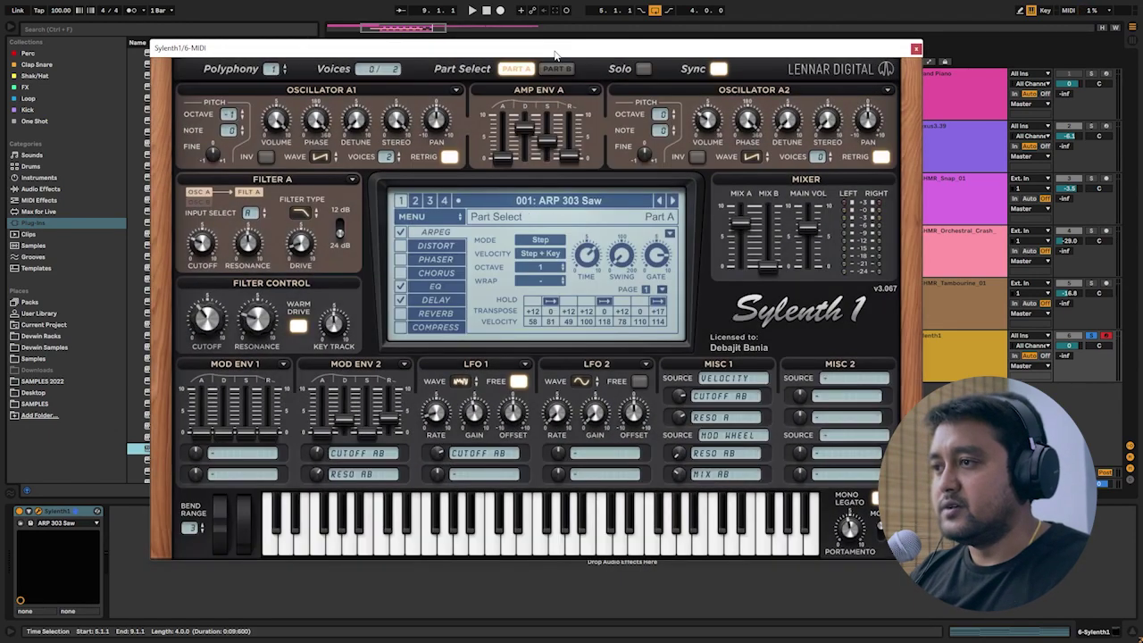
pyautogui.moveTo(555, 56); pyautogui.dragTo(590, 77)
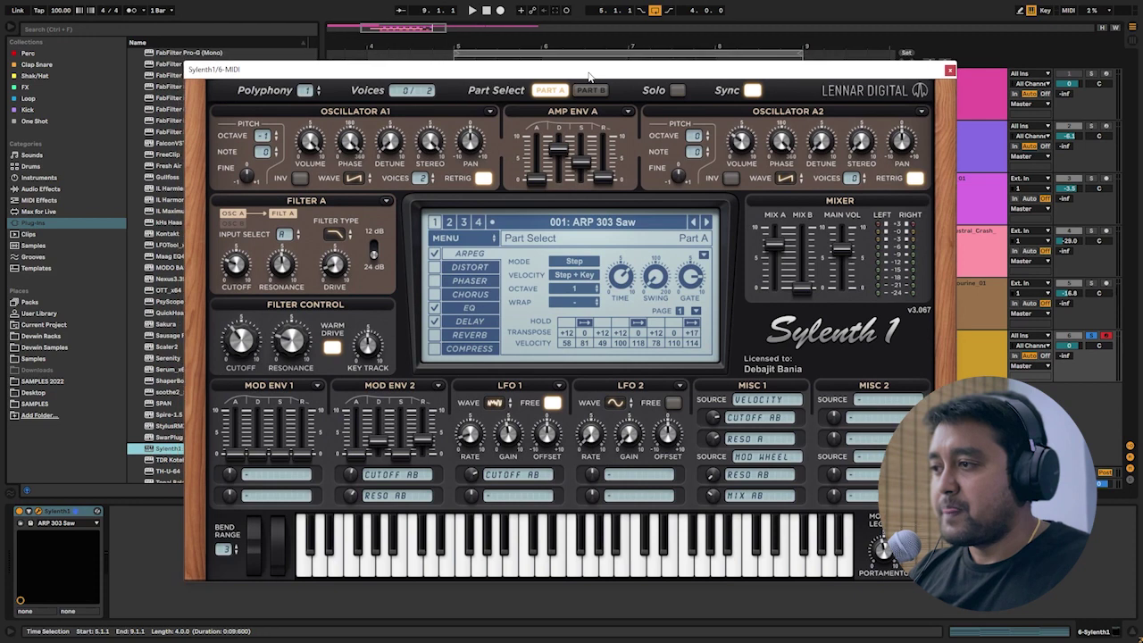
pyautogui.click(463, 240)
pyautogui.moveTo(535, 268)
pyautogui.moveTo(731, 288)
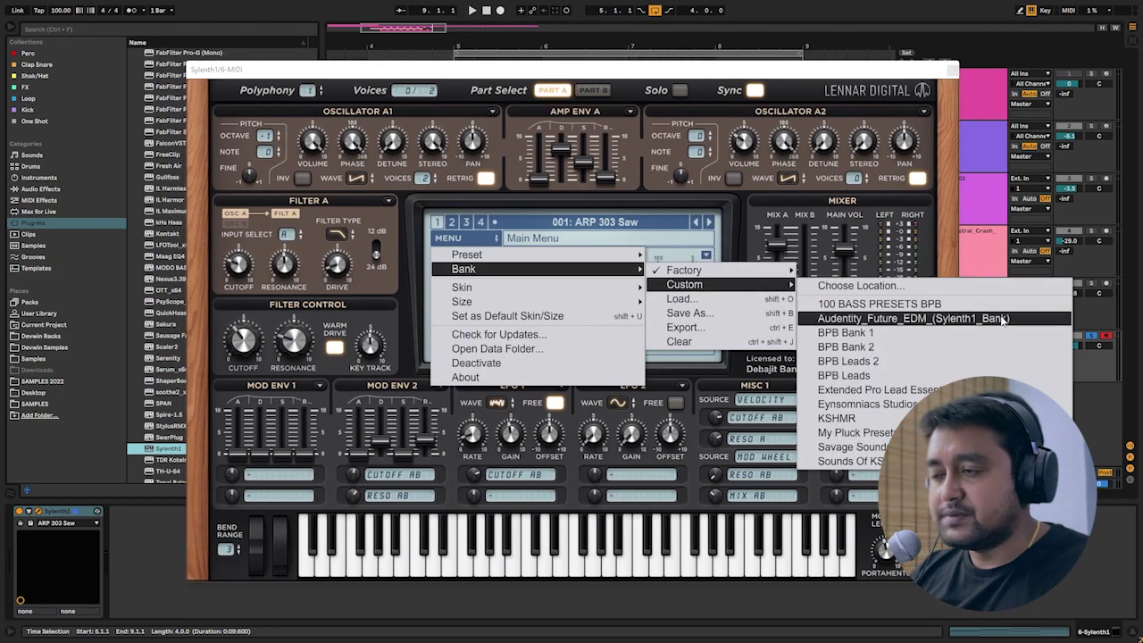
pyautogui.click(856, 432)
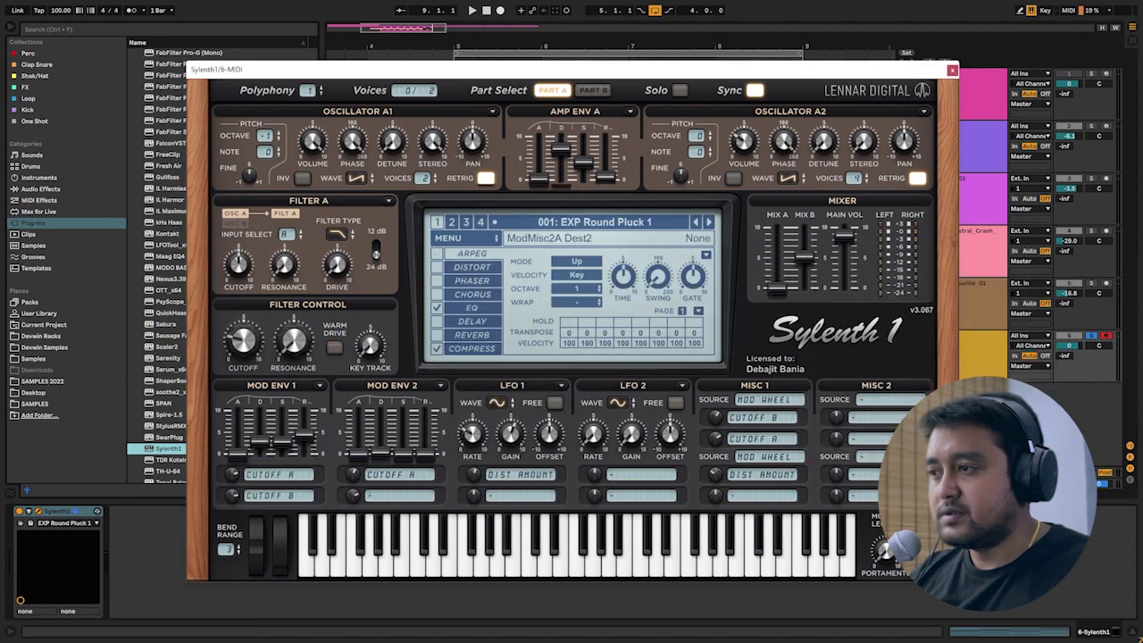
# Play the soloed Sylenth1 pluck and compare its frequency range with the Nexus track in SPAN.
pyautogui.press('space')
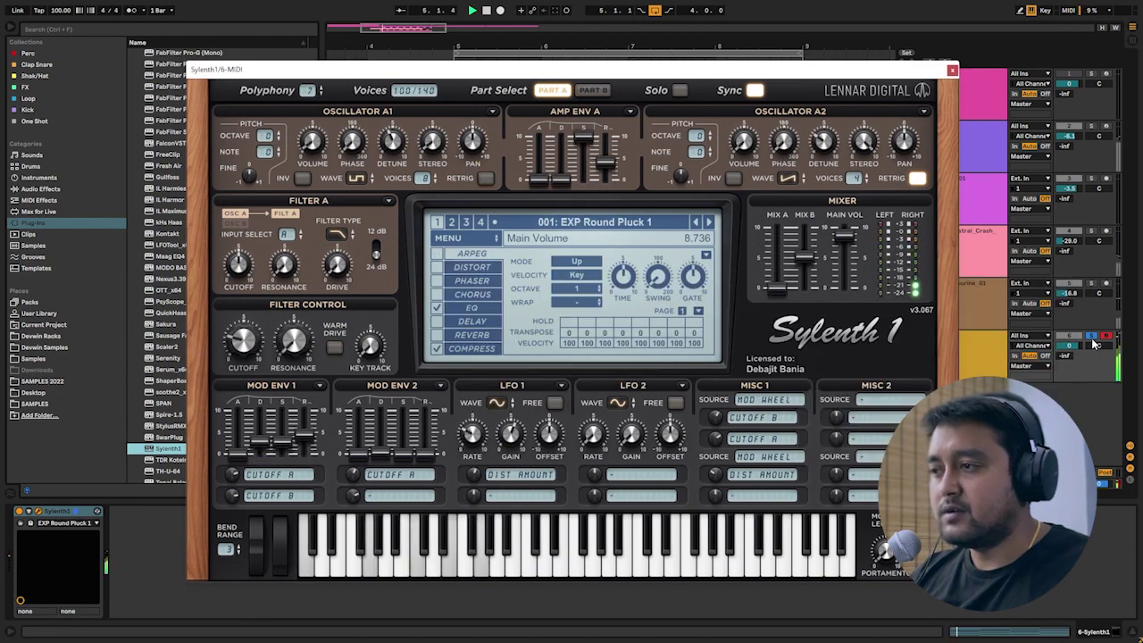
pyautogui.click(953, 70)
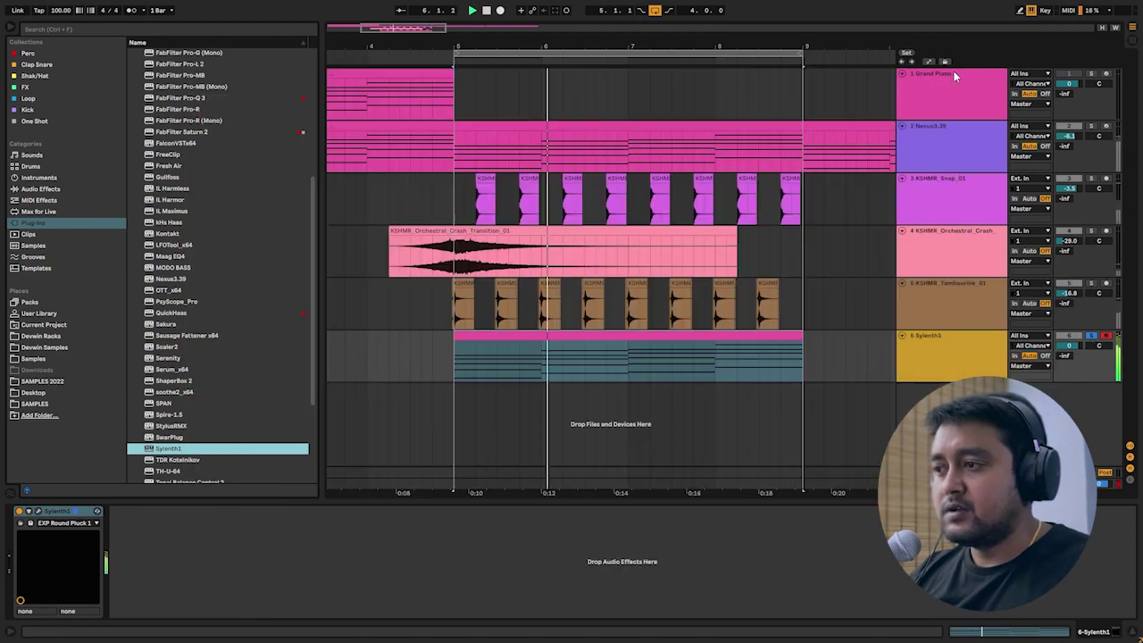
pyautogui.click(727, 337)
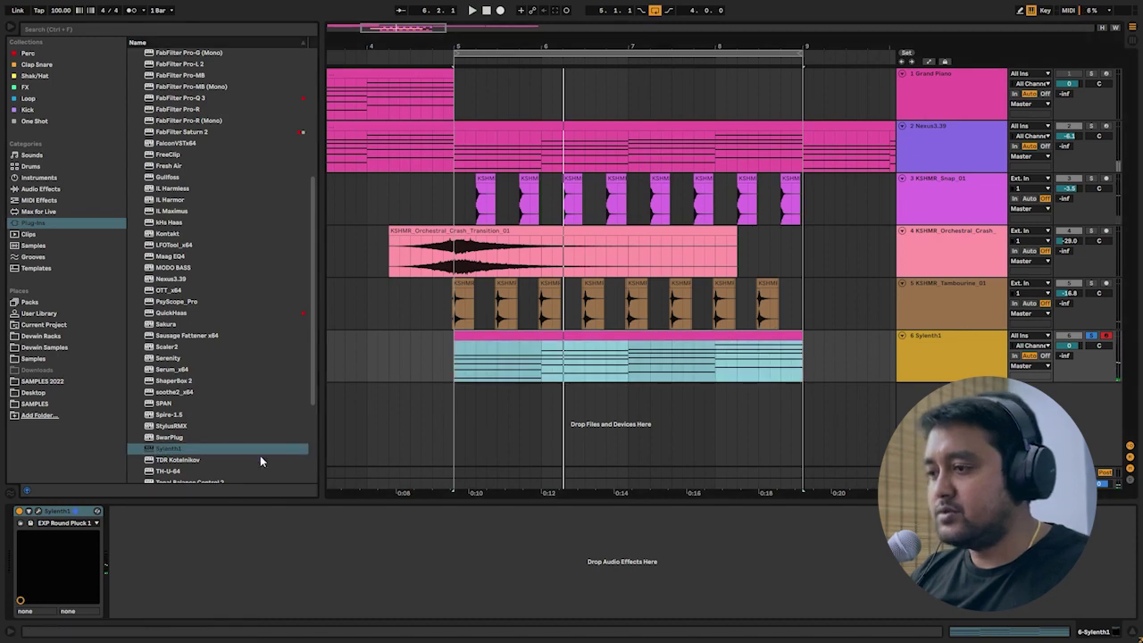
pyautogui.click(947, 473)
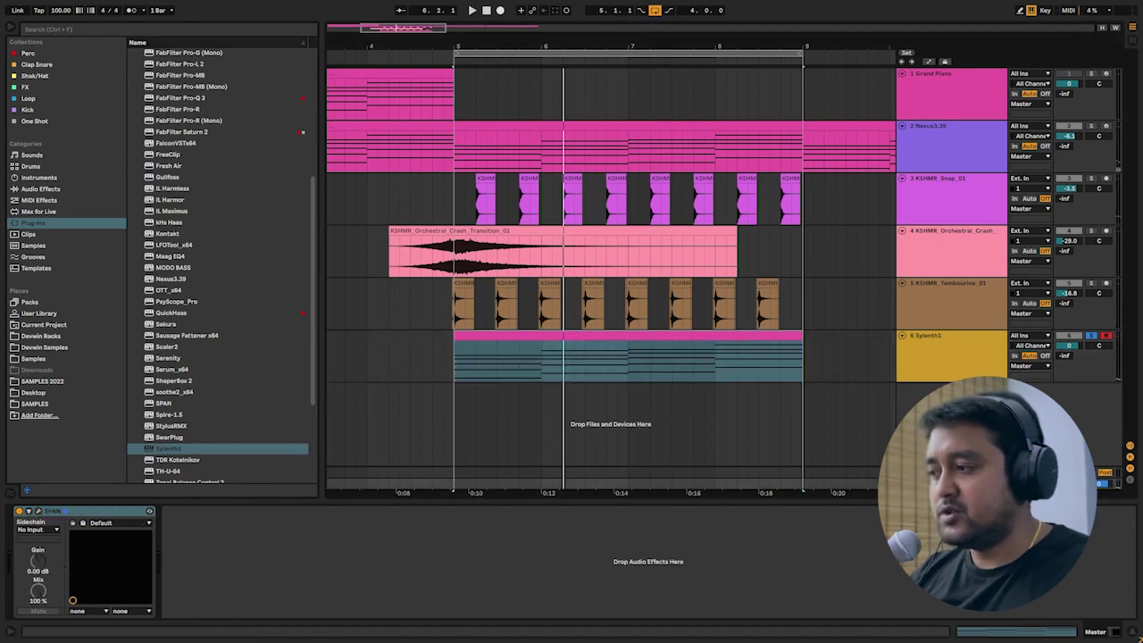
pyautogui.click(39, 513)
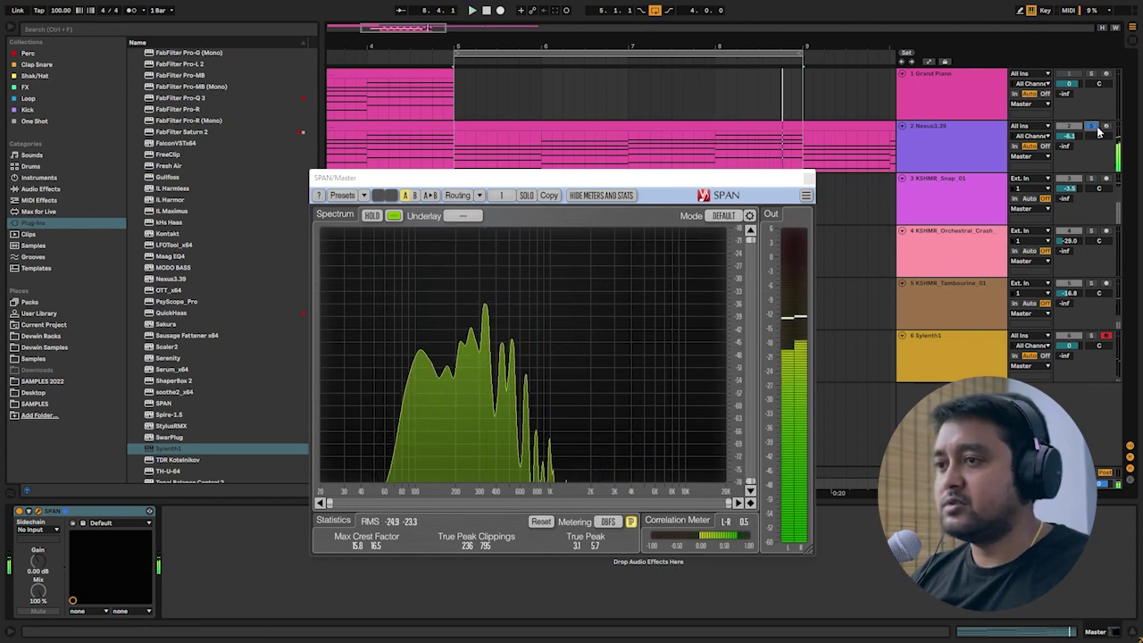
pyautogui.click(808, 176)
# Transpose all notes of the Sylenth1 clip up one octave.
pyautogui.click(652, 336)
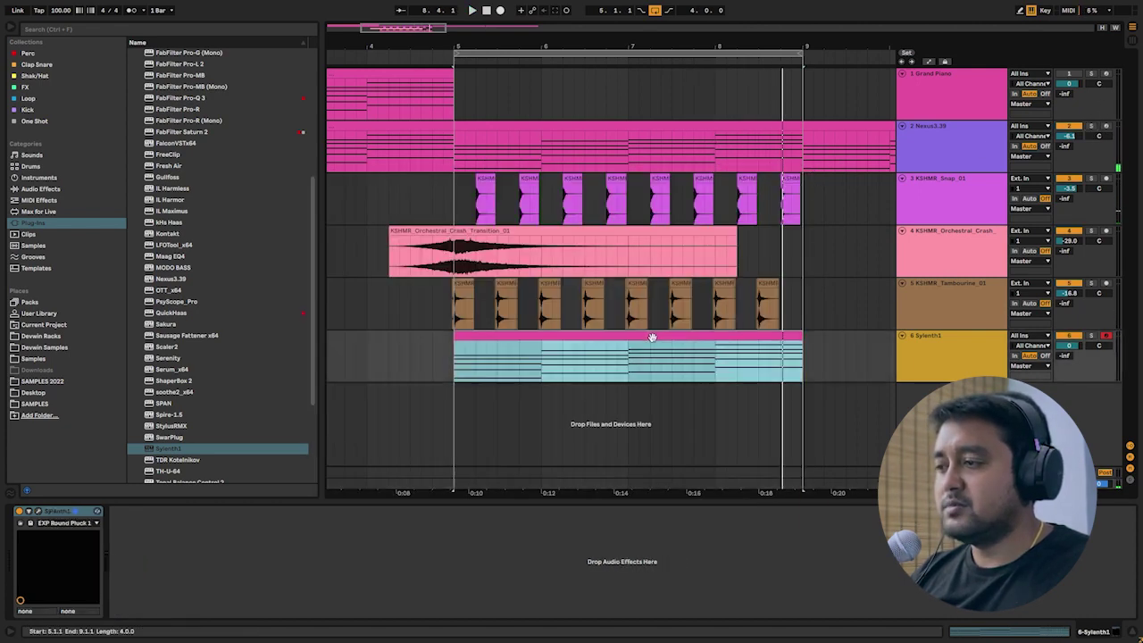
pyautogui.doubleClick(652, 337)
pyautogui.click(606, 464)
pyautogui.hotkey('ctrl', 'a')
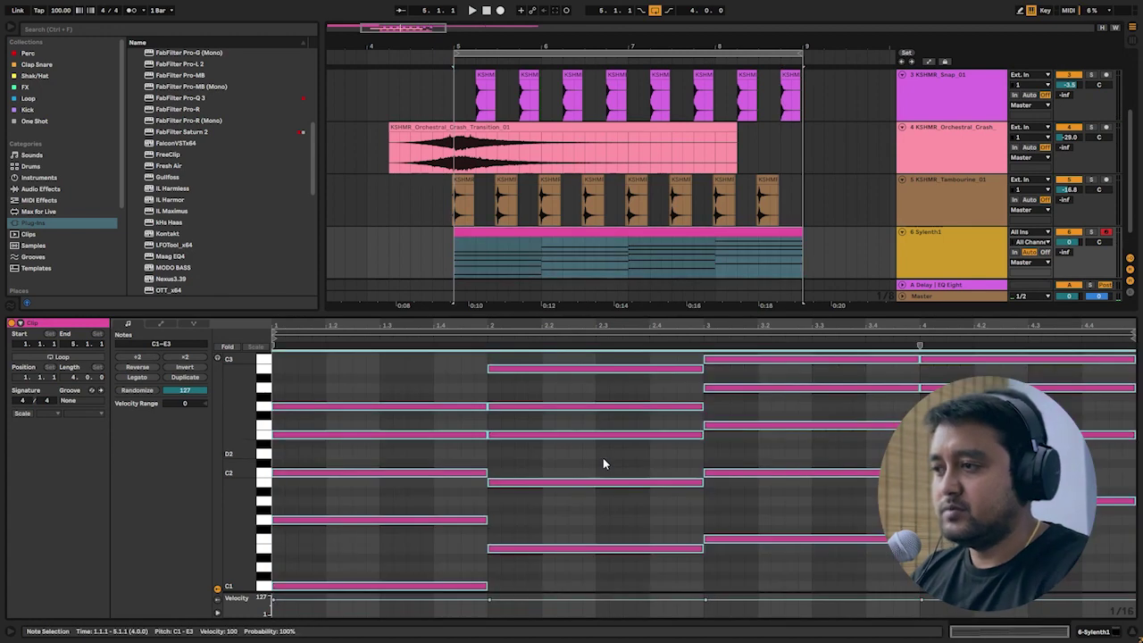
pyautogui.hotkey('shift', 'Up')
# Play the transposed Sylenth1 clip and check its spectrum in SPAN on the master.
pyautogui.press('space')
pyautogui.hotkey('shift', 'Tab')
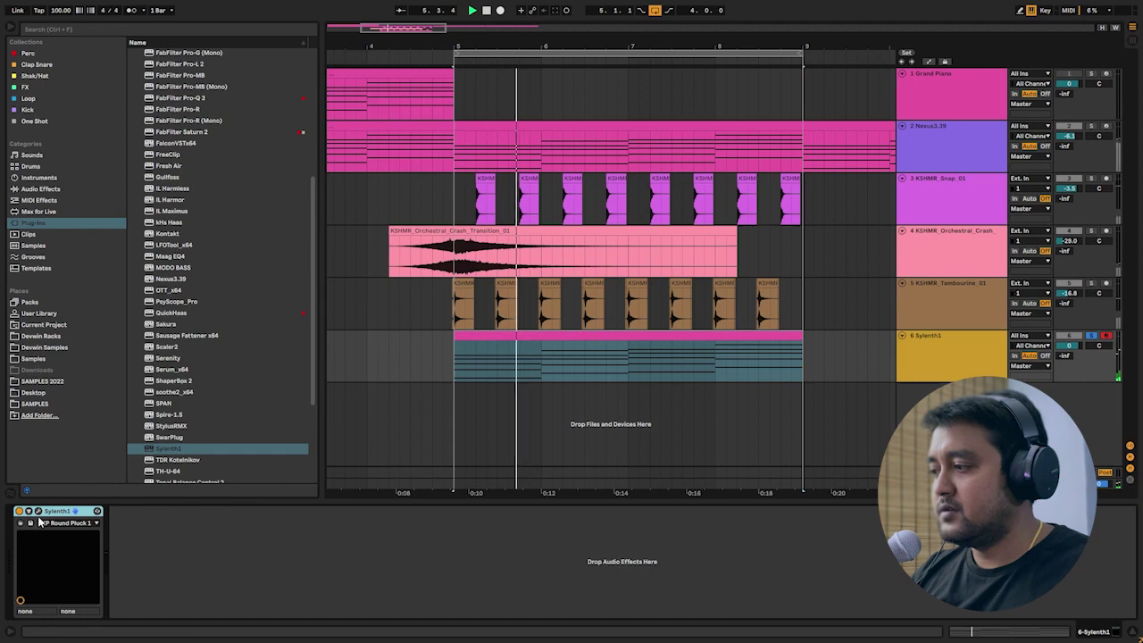
pyautogui.click(39, 512)
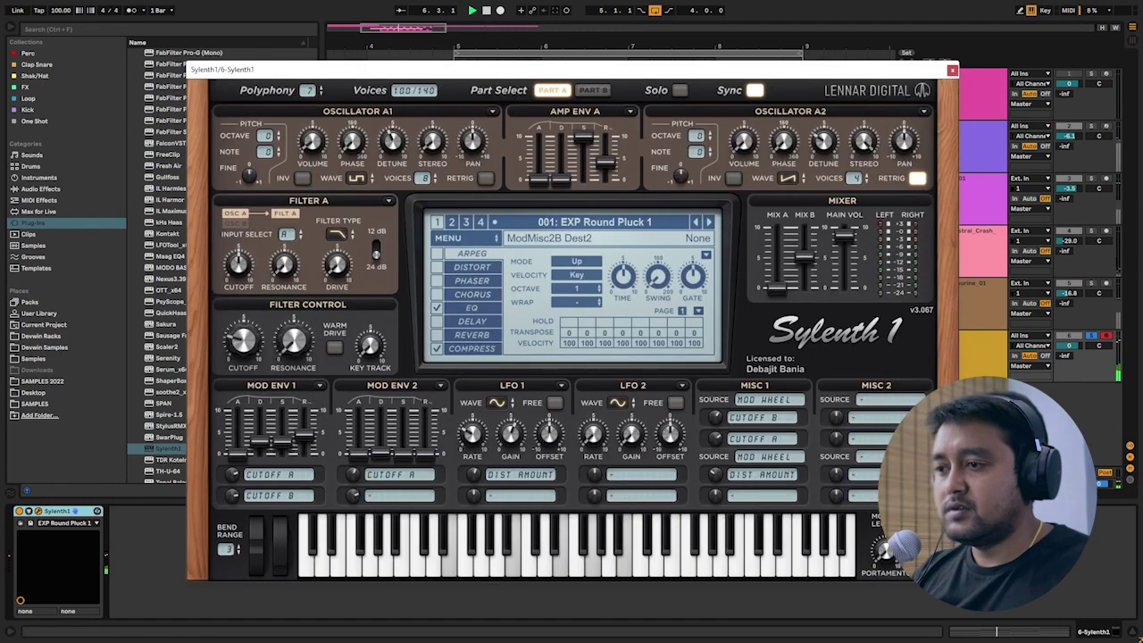
pyautogui.click(38, 511)
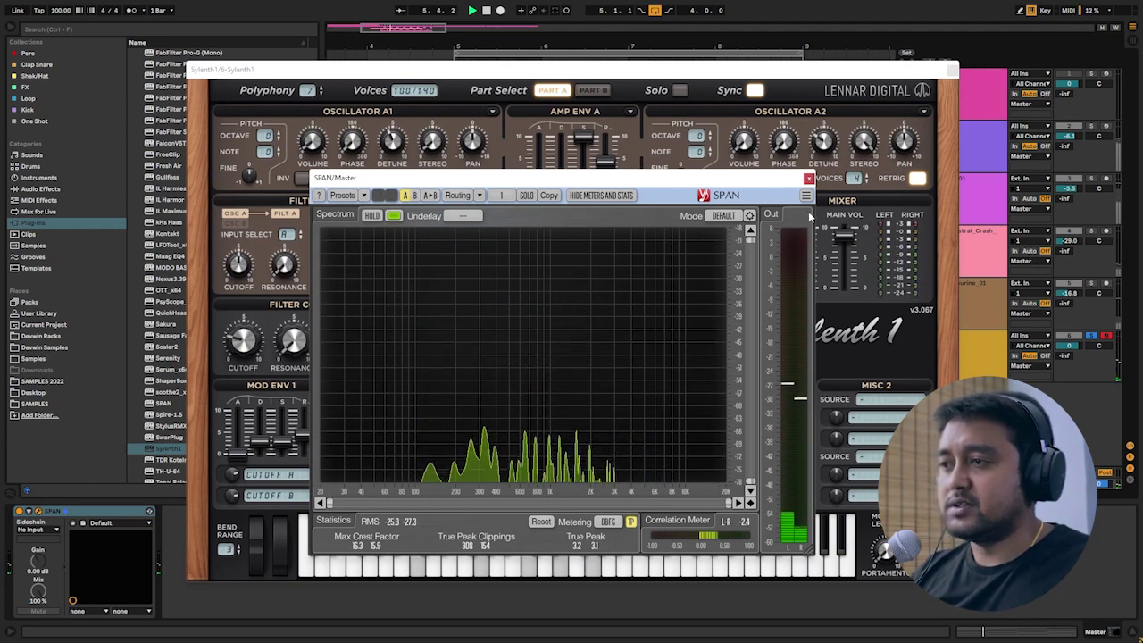
pyautogui.hotkey('ctrl', 'alt', 'p')
# Switch Sylenth1 to pluck preset 003, turn off its delay effect and close the plug-in window.
pyautogui.click(712, 222)
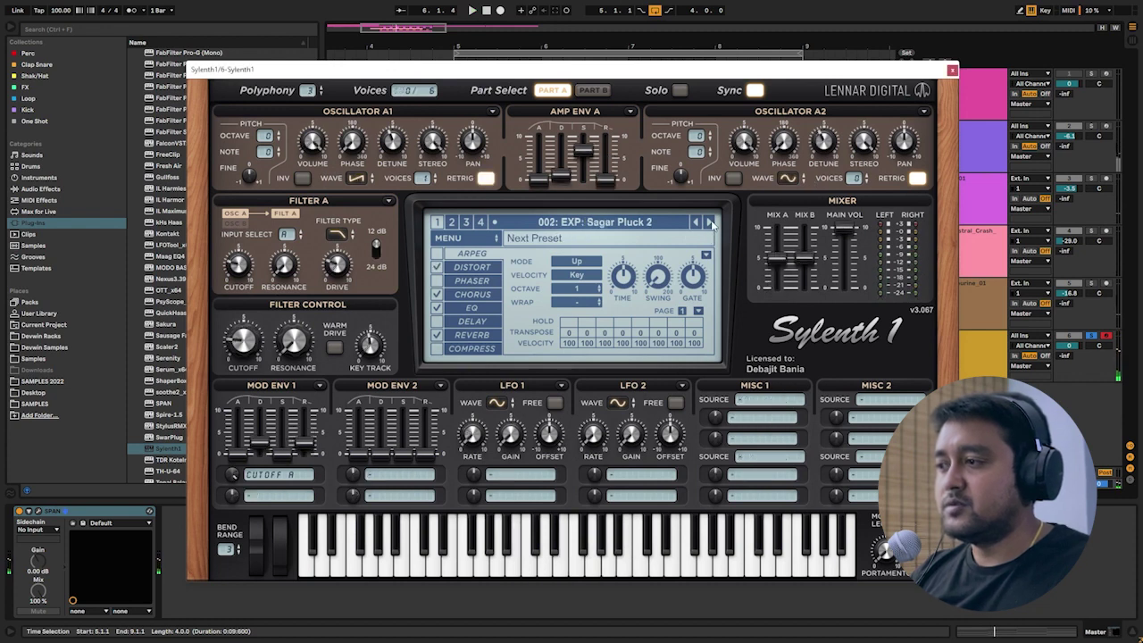
pyautogui.click(711, 225)
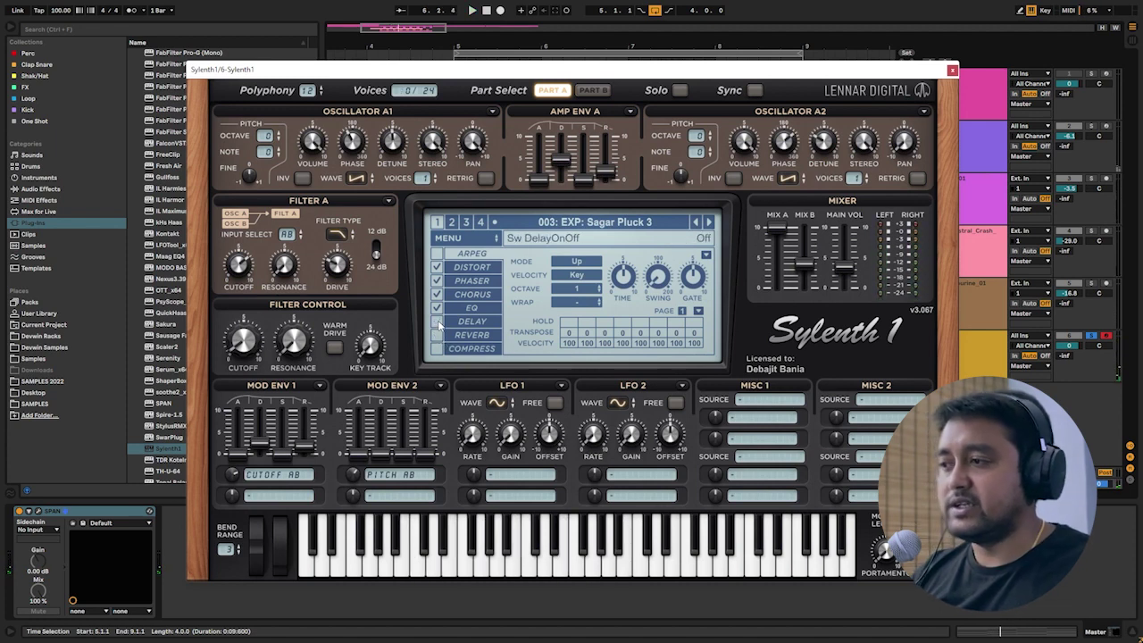
pyautogui.click(953, 71)
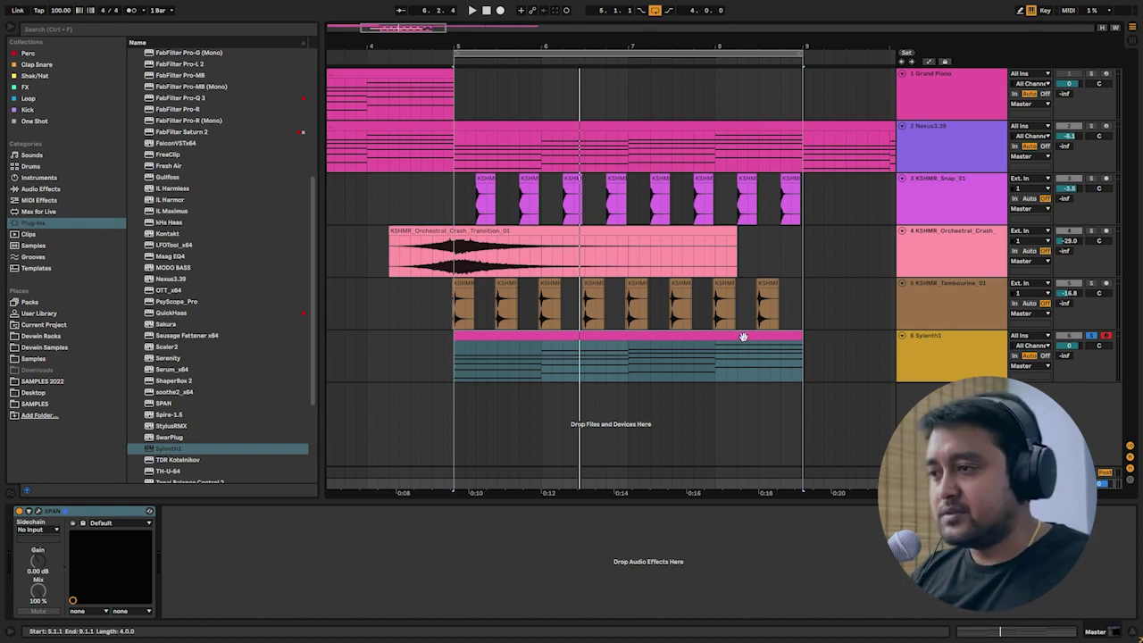
# Play the new pluck preset on the Sylenth1 track and examine its frequency spectrum in SPAN.
pyautogui.press('space')
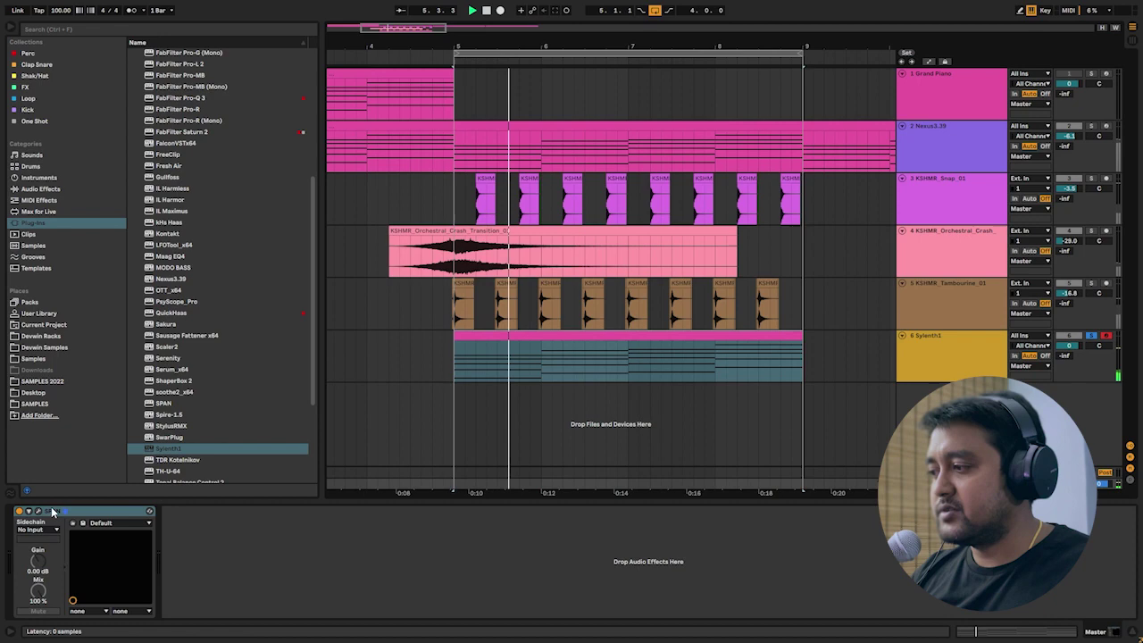
pyautogui.click(52, 511)
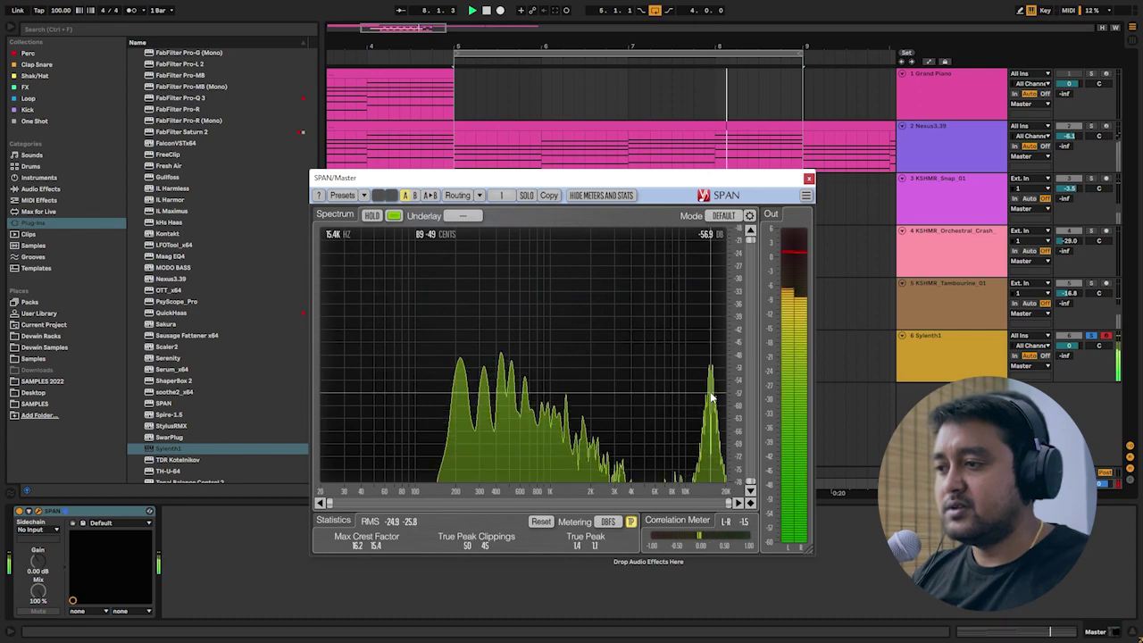
pyautogui.hotkey('ctrl', 'alt', 'p')
# Fold the Sylenth1 clip's piano roll to its used notes and shorten every chord to a 1/16 note.
pyautogui.doubleClick(649, 334)
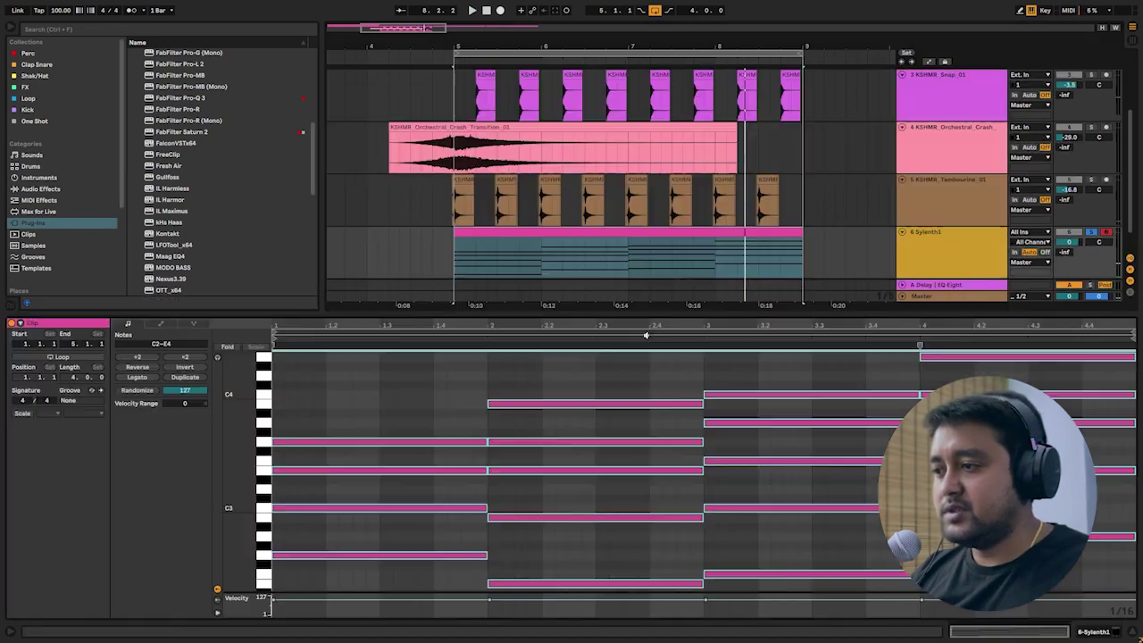
pyautogui.click(585, 379)
pyautogui.click(224, 347)
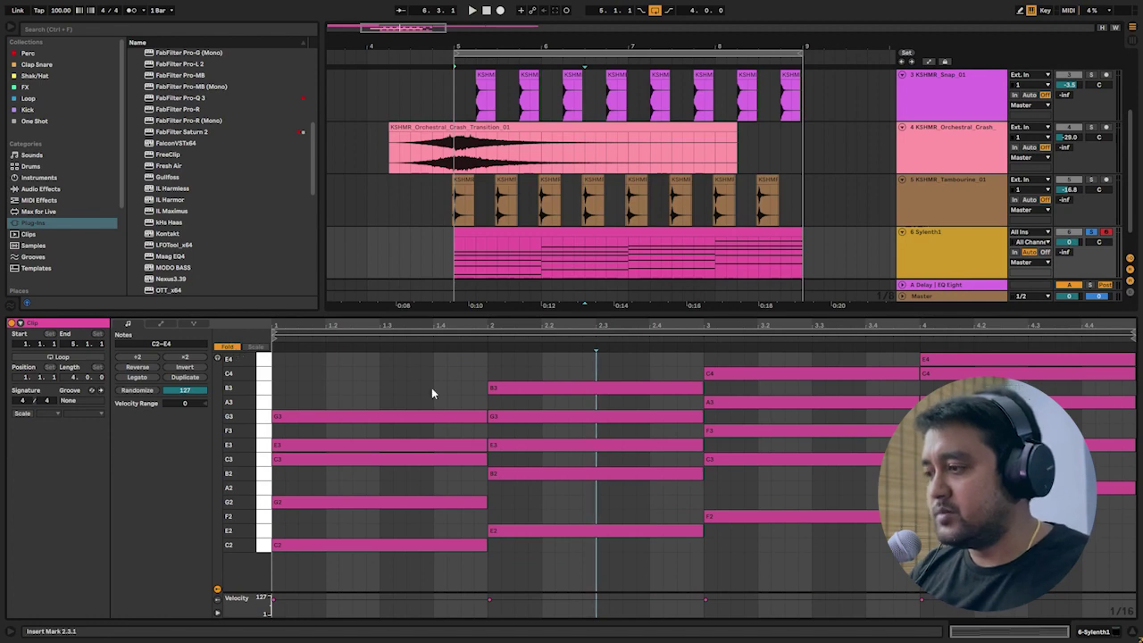
pyautogui.hotkey('ctrl', 'a')
pyautogui.moveTo(487, 416); pyautogui.dragTo(286, 418)
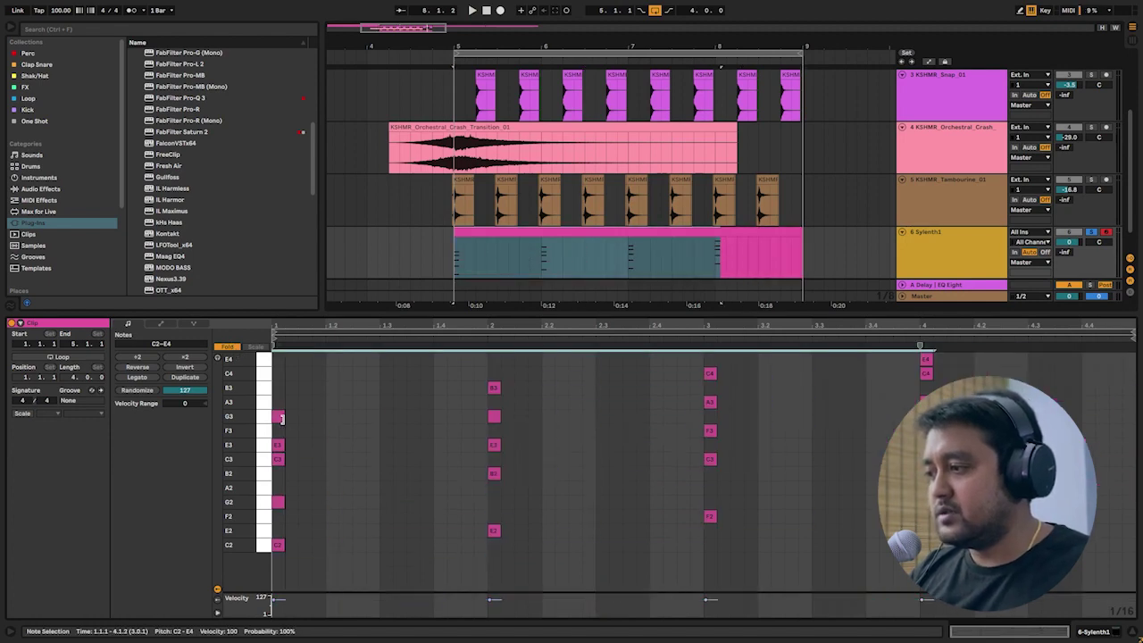
# Play the shortened chords and copy them all forward by three sixteenths, so the copies start at 1.1.4.
pyautogui.press('space')
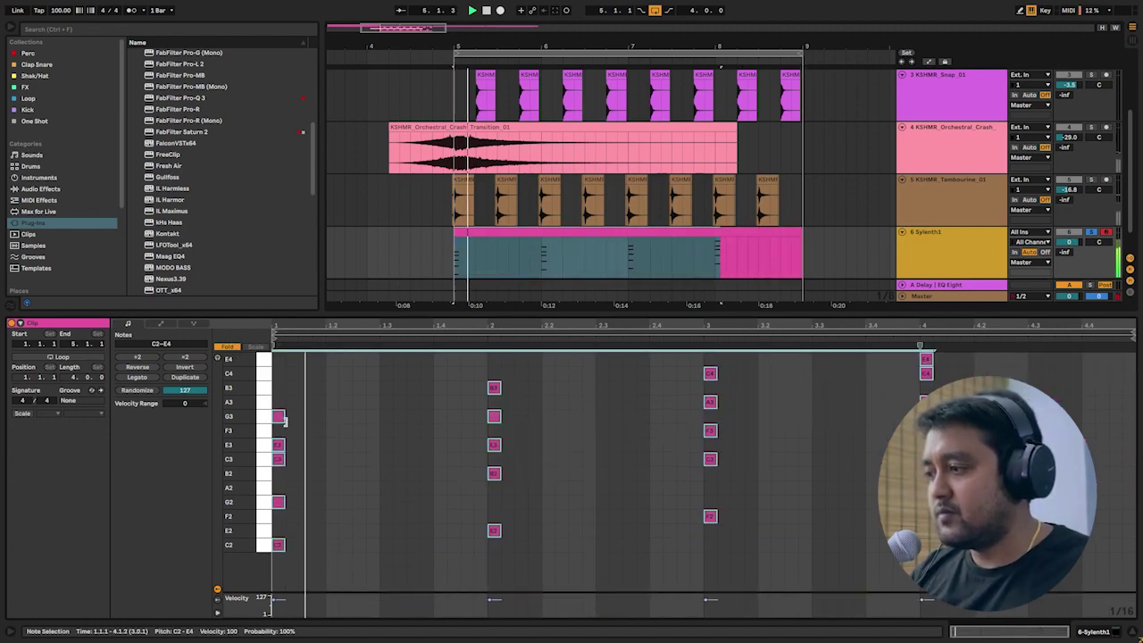
pyautogui.rightClick(356, 407)
pyautogui.click(437, 343)
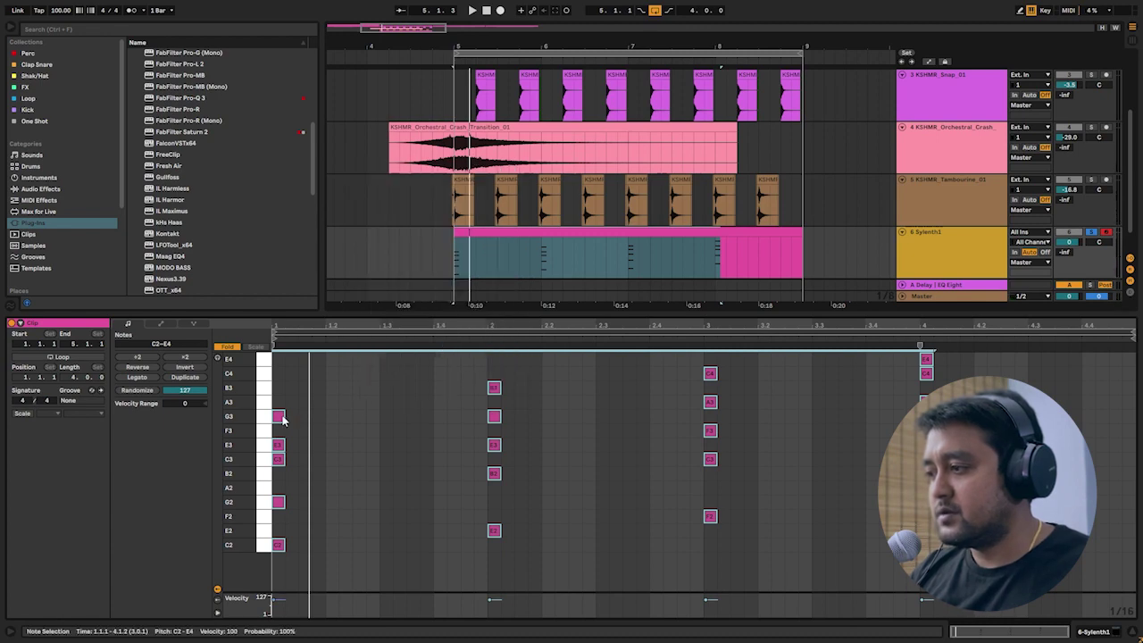
pyautogui.moveTo(282, 420); pyautogui.dragTo(319, 423)
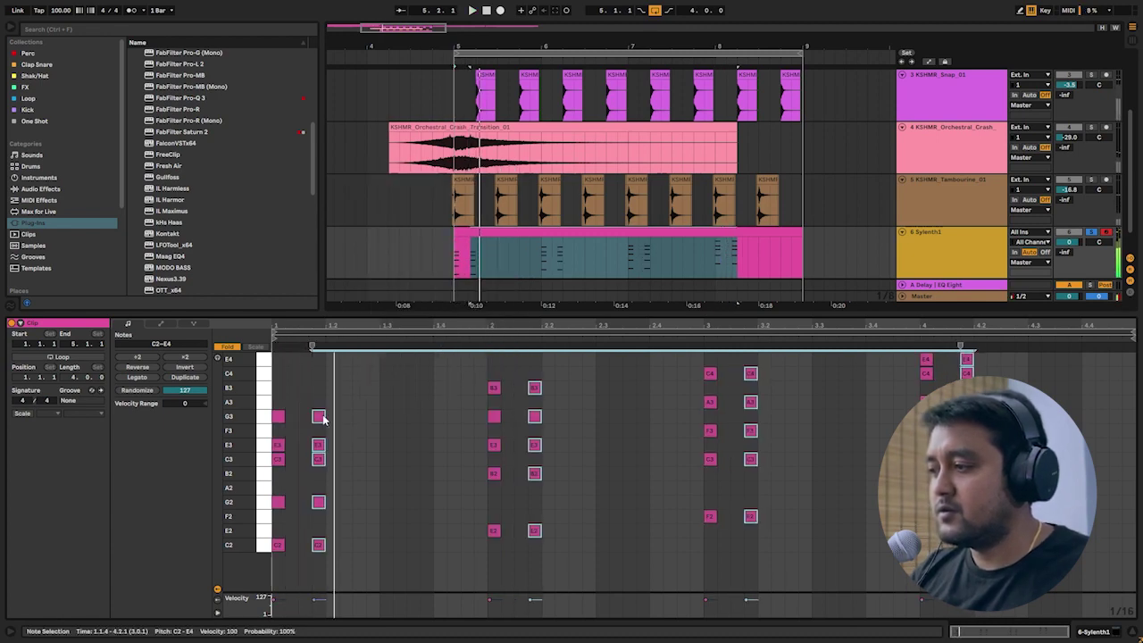
# Copy the chords forward by three sixteenths to 1.2.3, copy them again to 1.4.1 and play the pattern.
pyautogui.moveTo(324, 420); pyautogui.dragTo(360, 424)
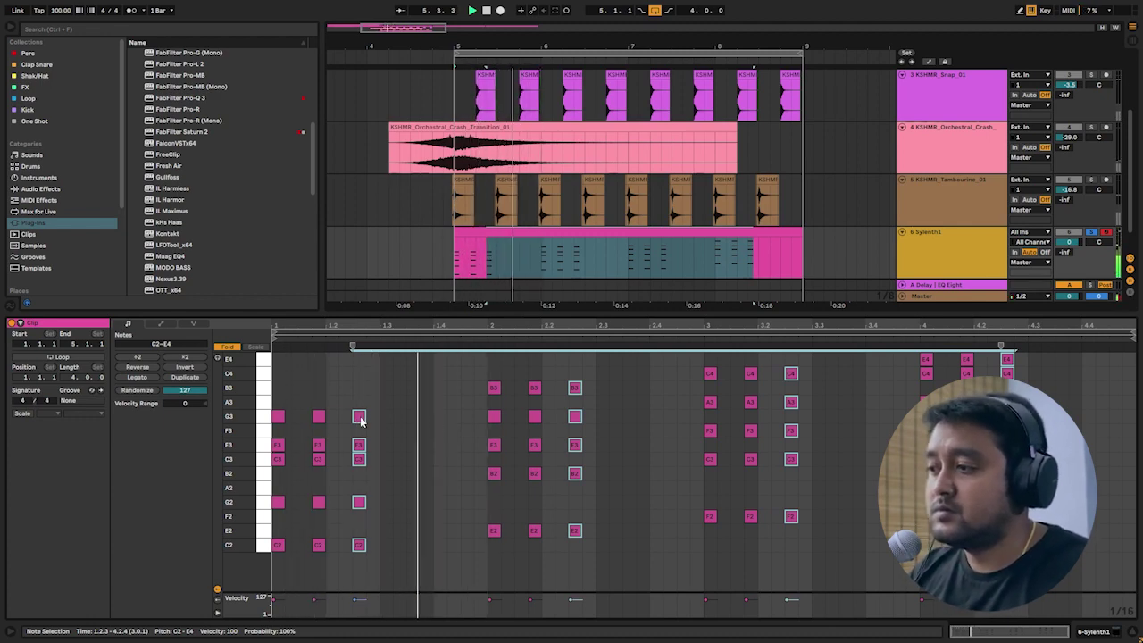
pyautogui.moveTo(361, 422); pyautogui.dragTo(455, 425)
pyautogui.press('space')
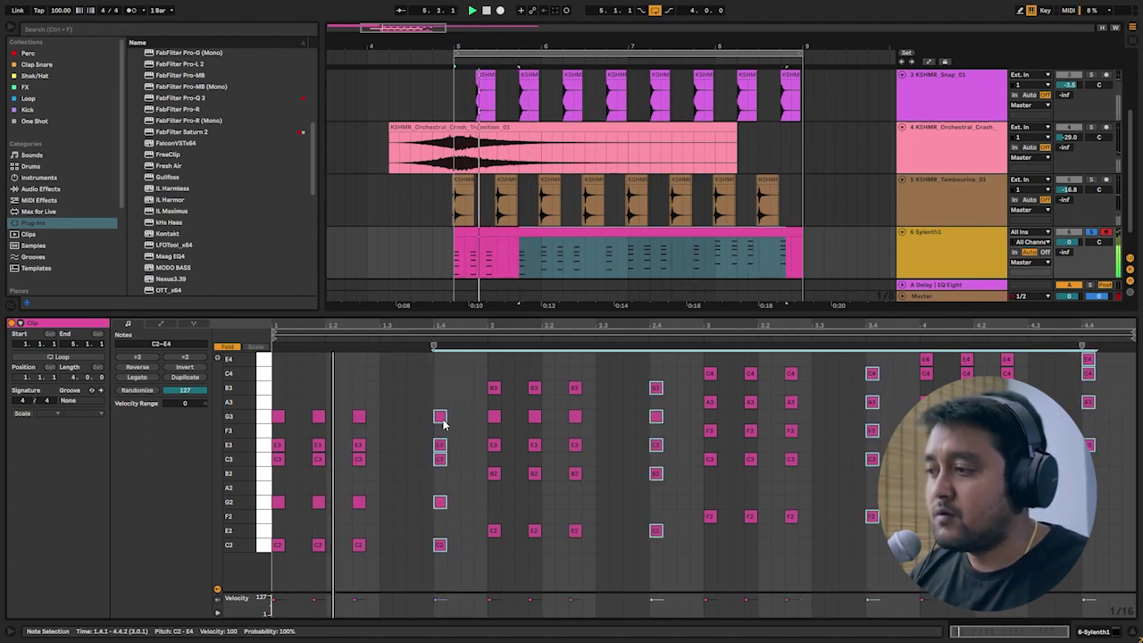
# Shift the last chord copies to 1.4.3 and duplicate them one sixteenth further on at 1.4.4.
pyautogui.press('Left')
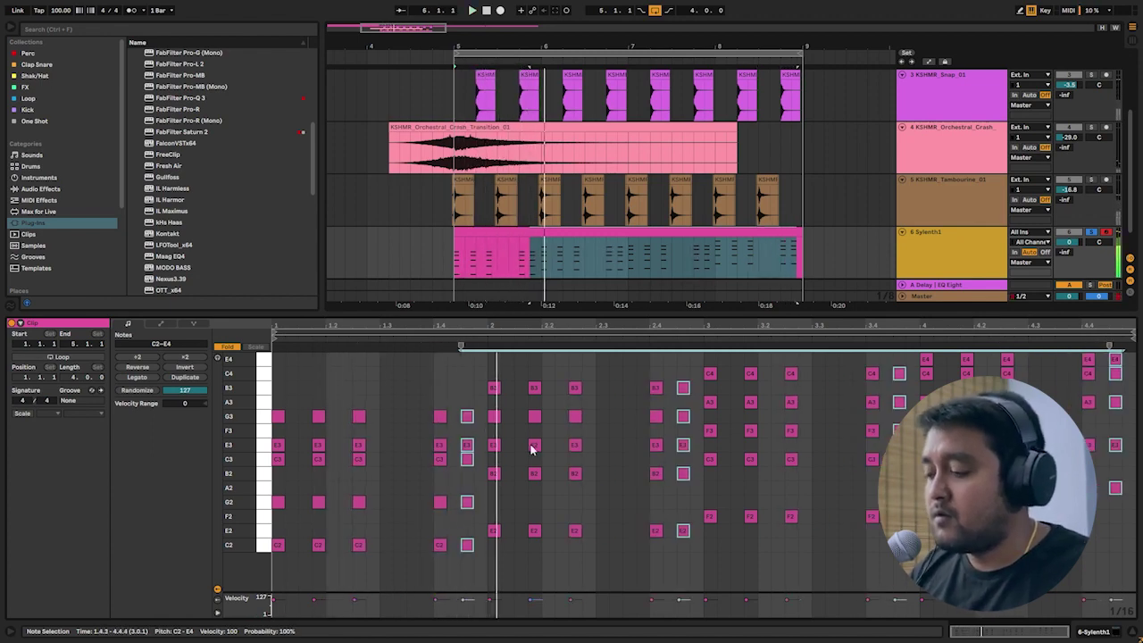
pyautogui.press('Right')
pyautogui.press('Right')
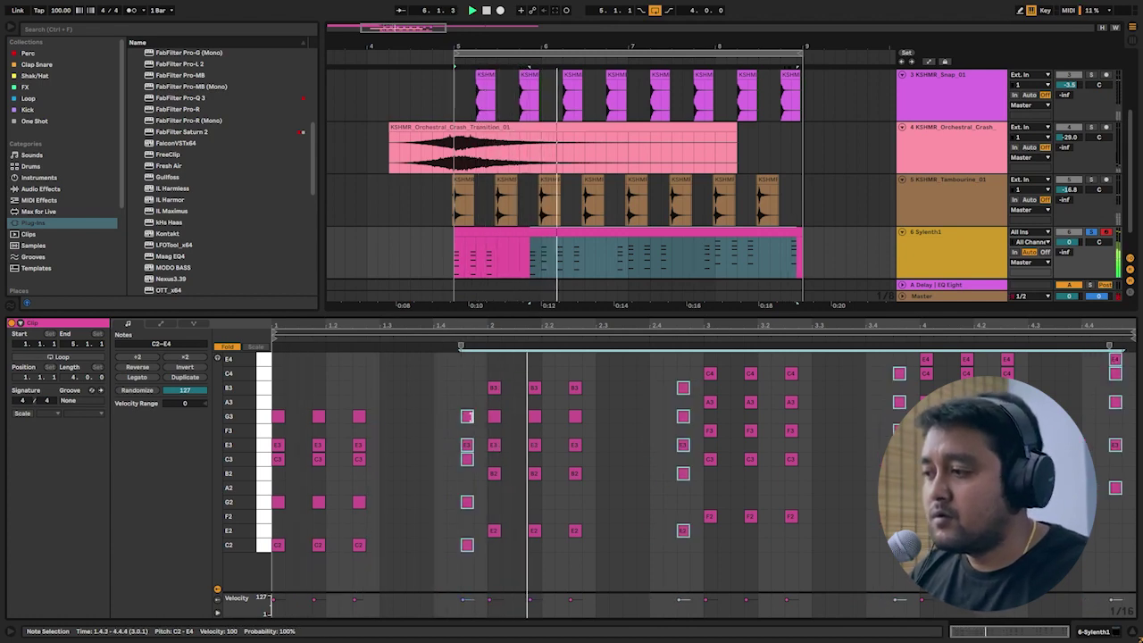
pyautogui.moveTo(468, 418); pyautogui.dragTo(486, 425)
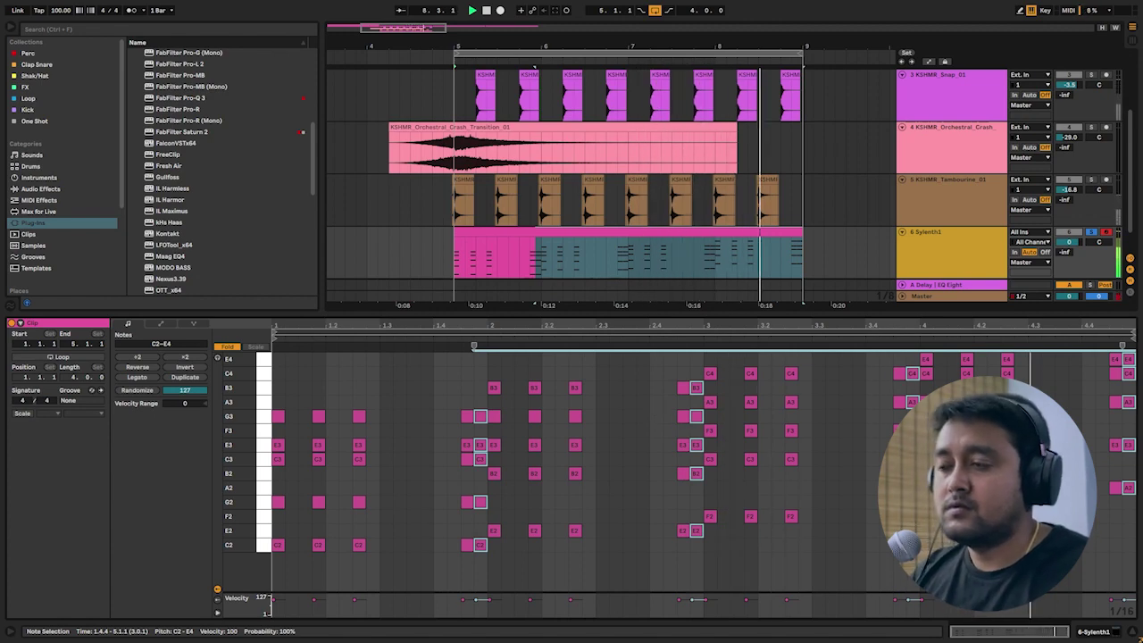
# Hide the clip view, unsolo Sylenth1, play the full arrangement from 4.2.1 and lower the Sylenth1 track's volume to -4.1 dB.
pyautogui.click(1130, 631)
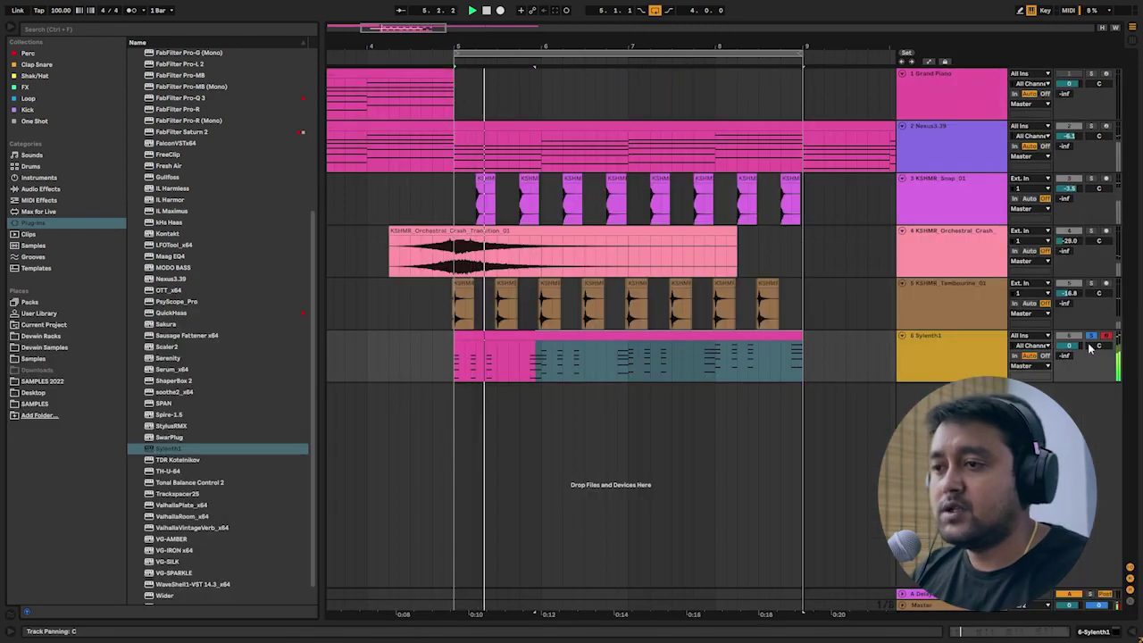
pyautogui.click(385, 355)
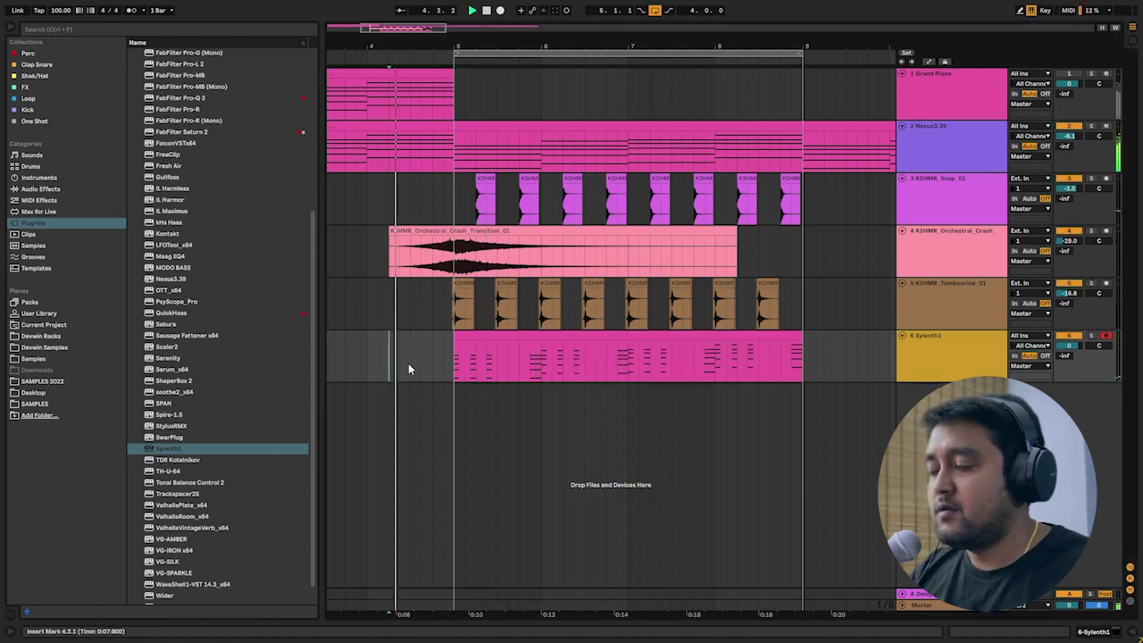
pyautogui.moveTo(1070, 345); pyautogui.dragTo(1070, 364)
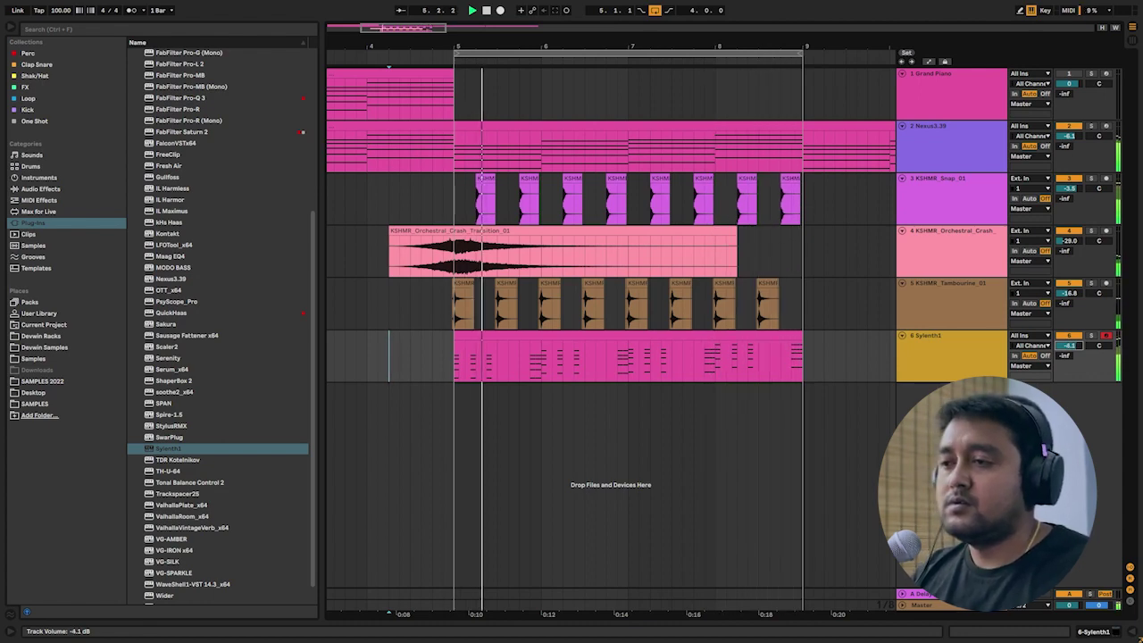
pyautogui.press('space')
# Solo and play the Sylenth1 clip, and add the Reverb audio effect to its track.
pyautogui.click(657, 336)
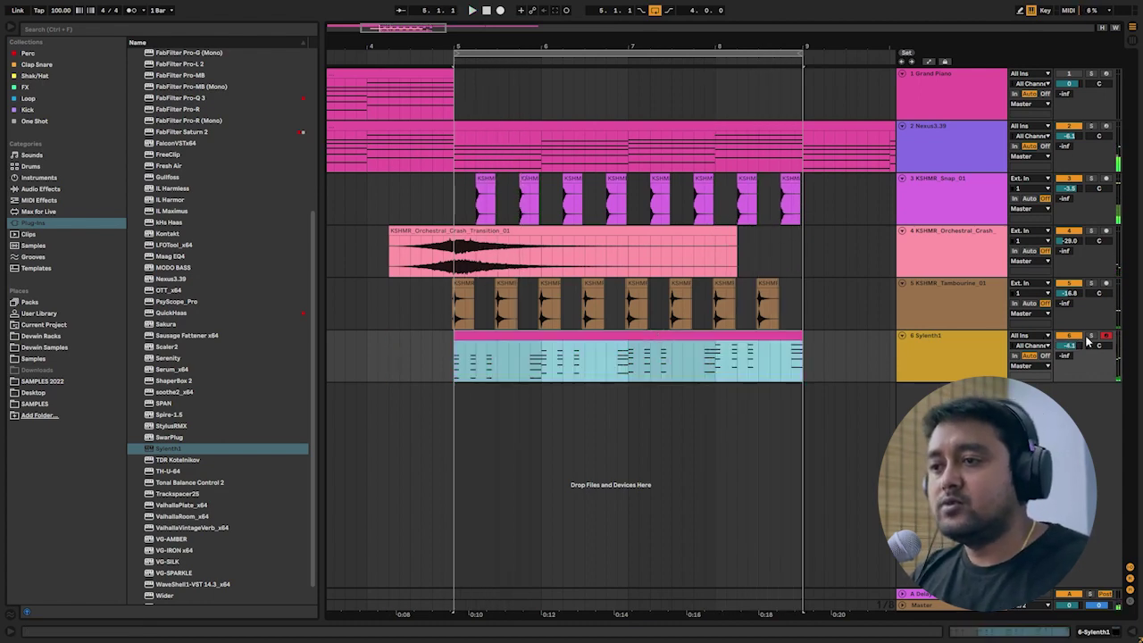
pyautogui.press('space')
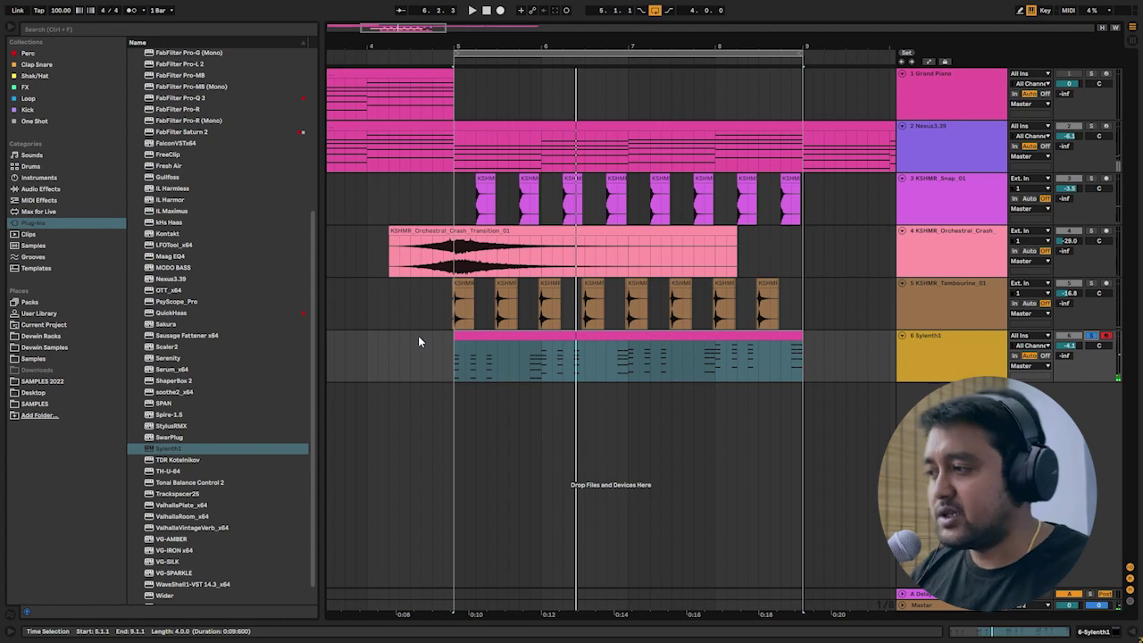
pyautogui.scroll(-2, 244, 526)
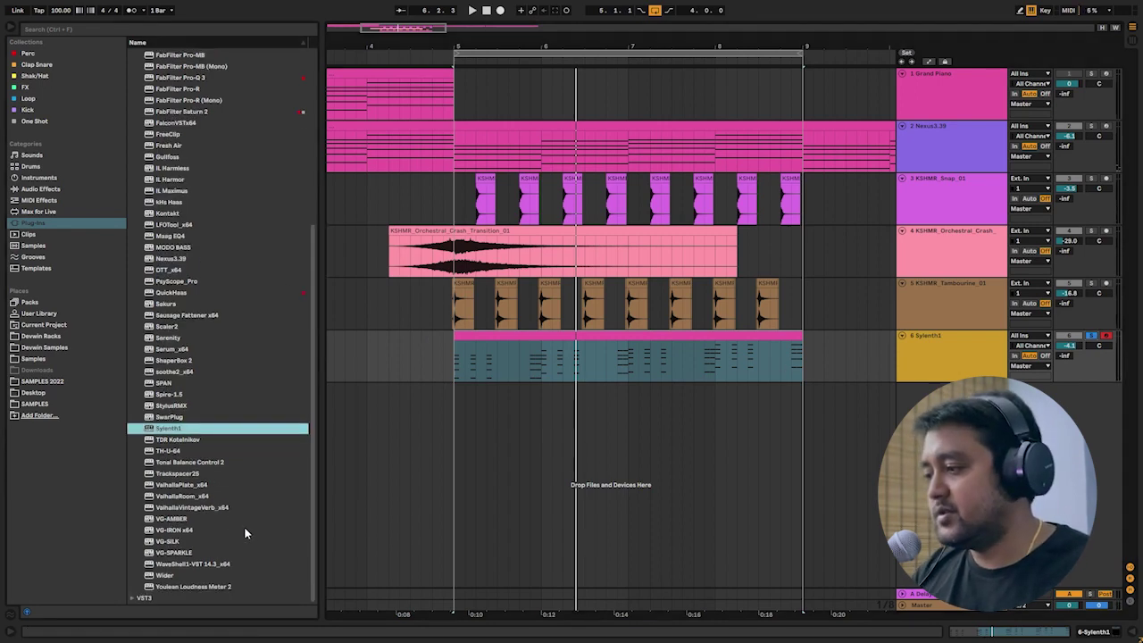
pyautogui.click(40, 188)
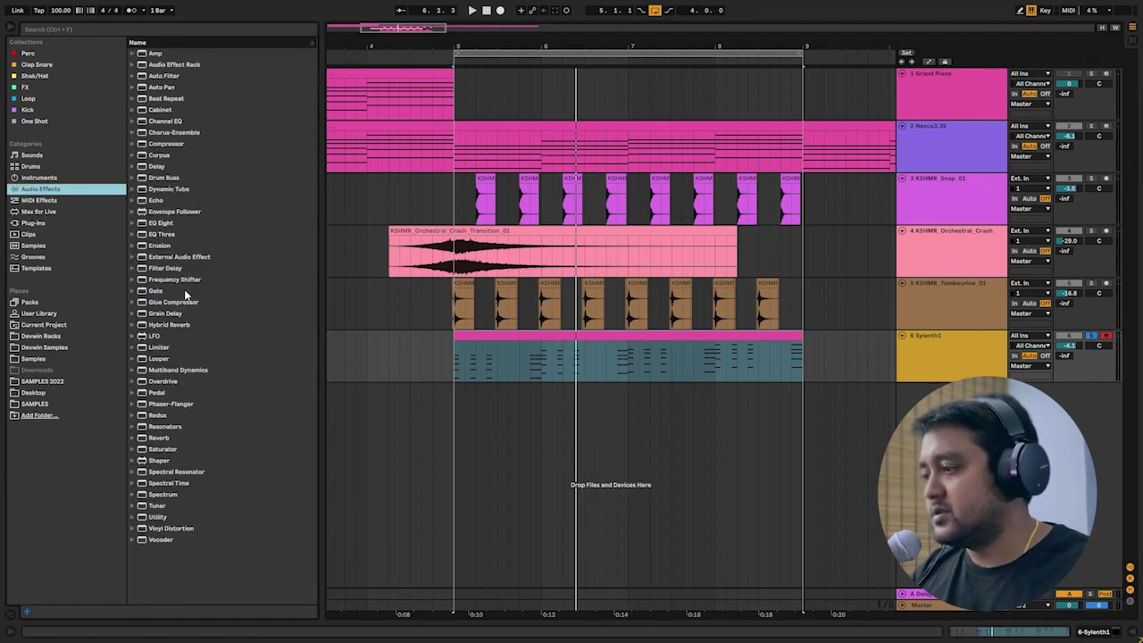
pyautogui.doubleClick(159, 438)
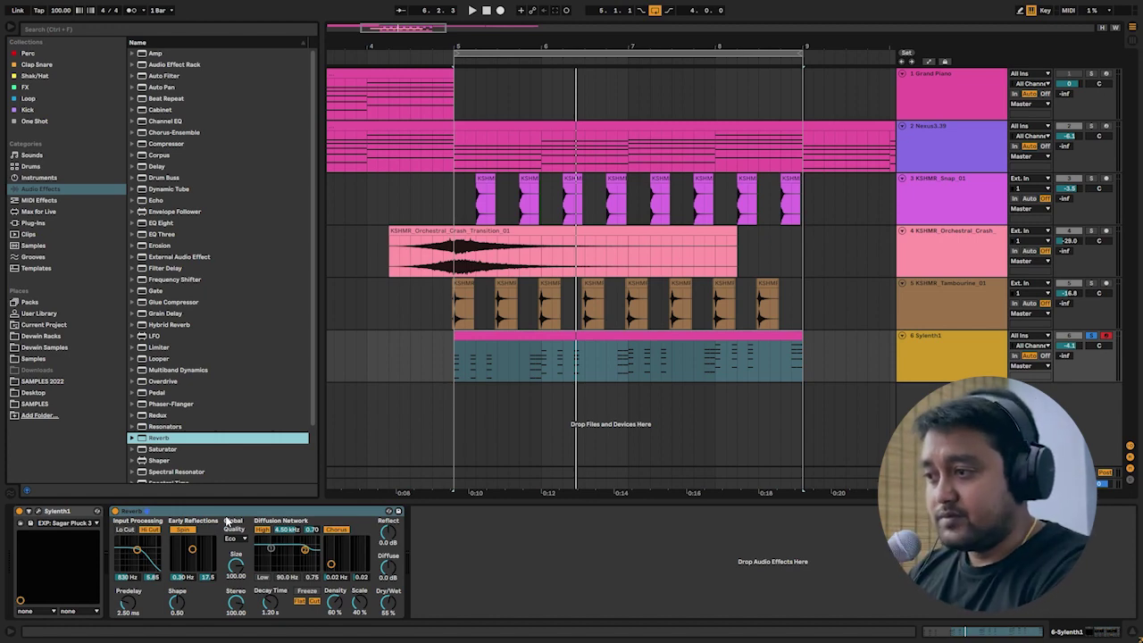
# While the pluck plays, set the Reverb's decay time to 1.34 s and its dry/wet to 32%.
pyautogui.press('space')
pyautogui.moveTo(388, 603); pyautogui.dragTo(387, 594)
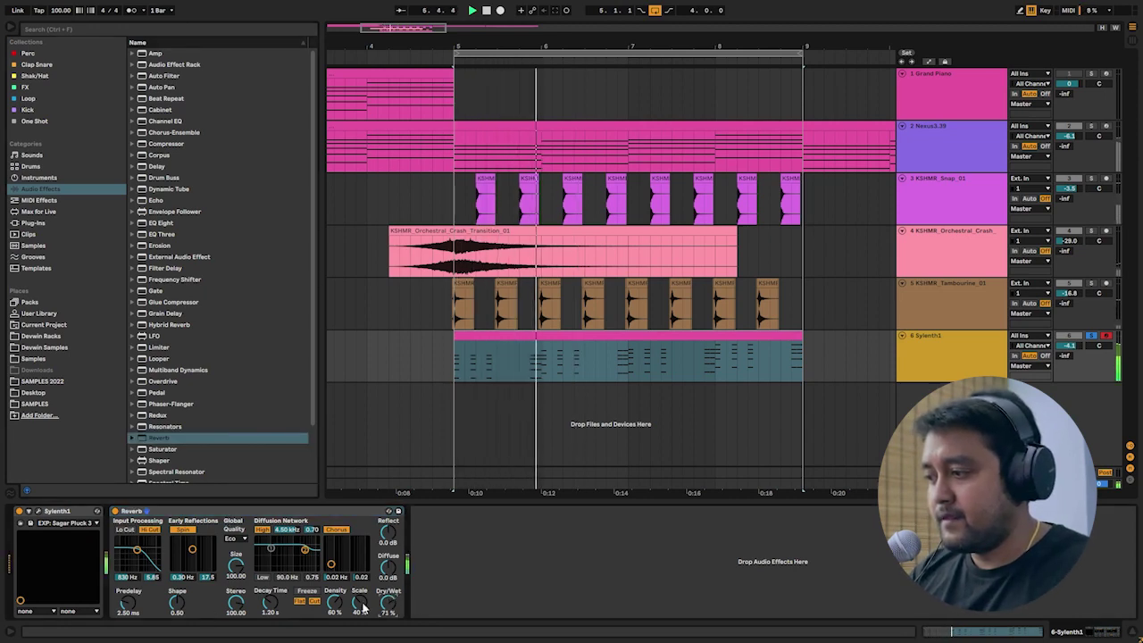
pyautogui.moveTo(268, 602); pyautogui.dragTo(269, 593)
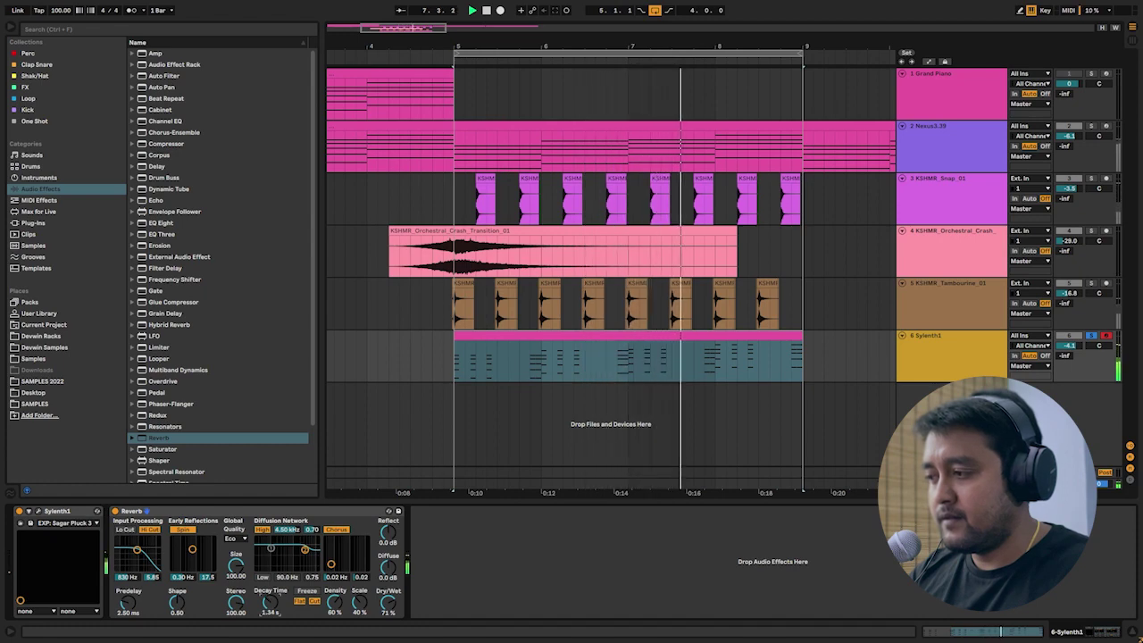
pyautogui.moveTo(387, 601); pyautogui.dragTo(387, 631)
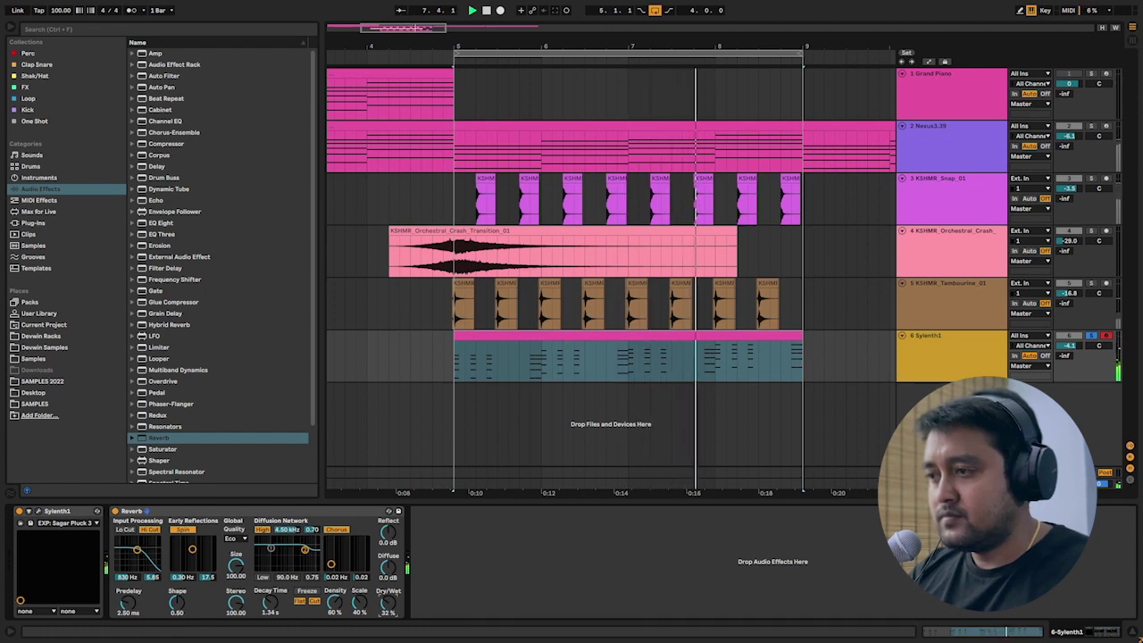
pyautogui.press('space')
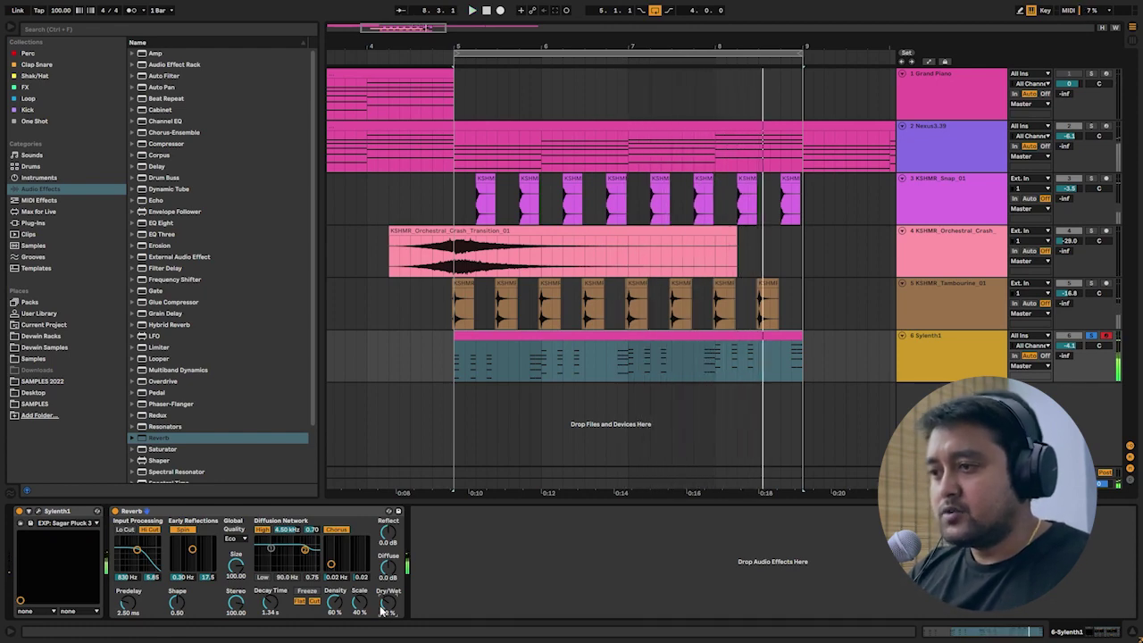
# Add a Delay after the Reverb on Sylenth1 in Fade mode with 27% feedback and 20% dry/wet, play it and unsolo the track.
pyautogui.click(908, 363)
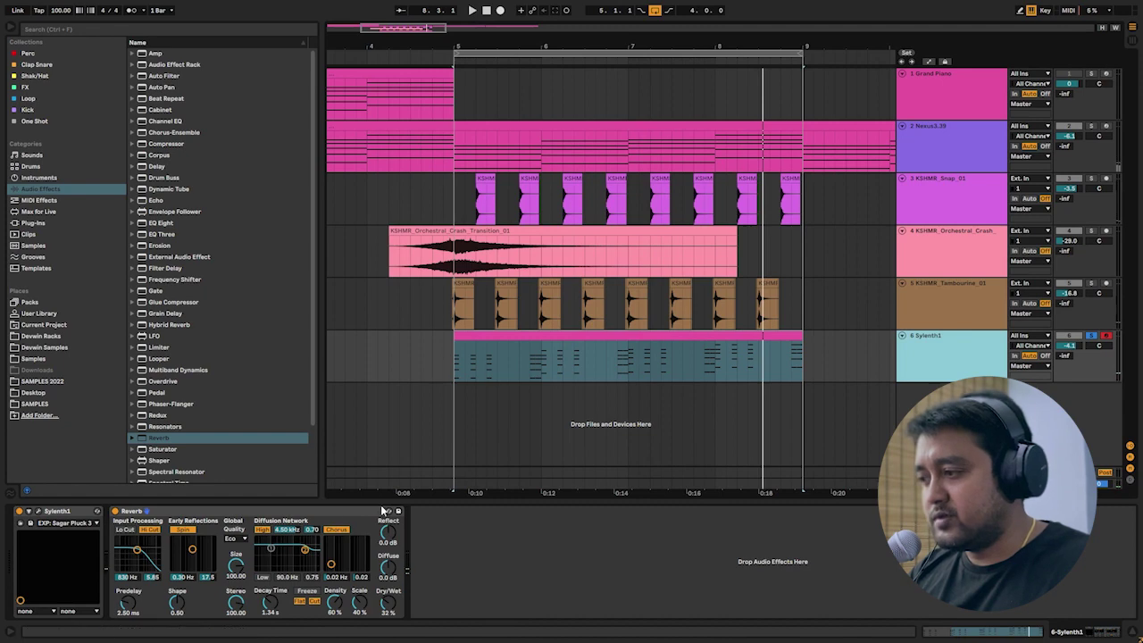
pyautogui.click(299, 516)
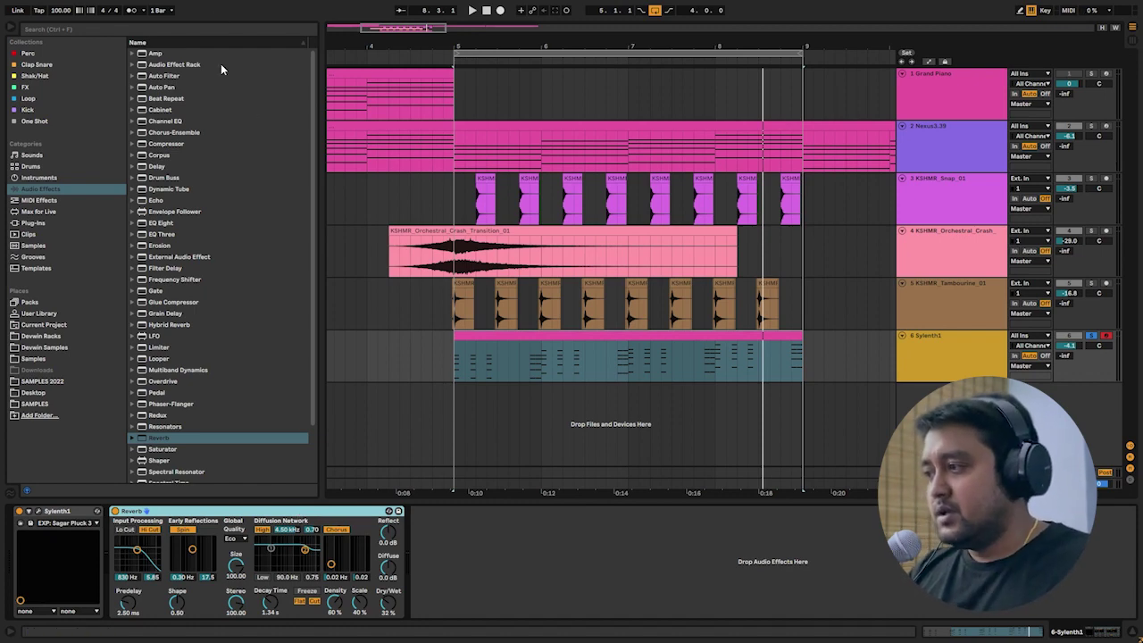
pyautogui.doubleClick(156, 167)
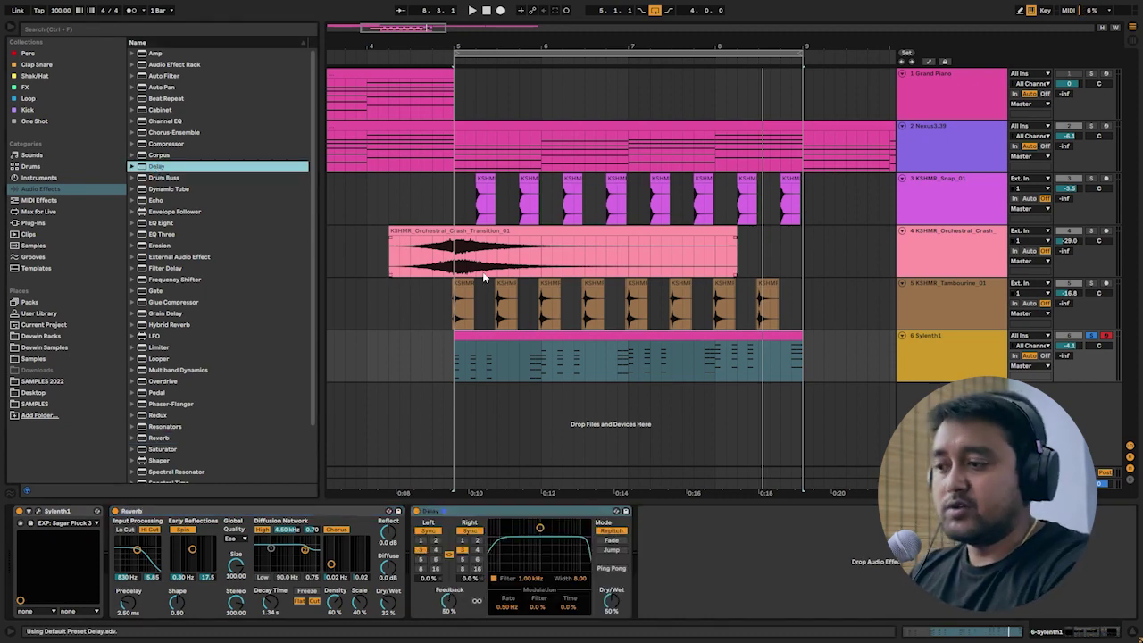
pyautogui.click(610, 549)
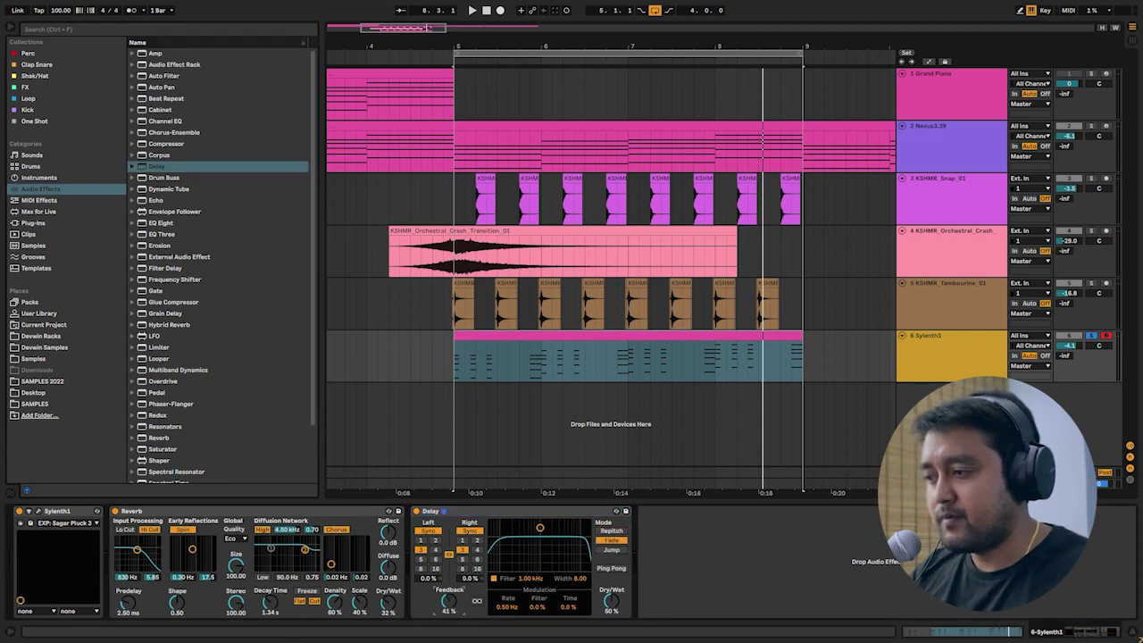
pyautogui.press('space')
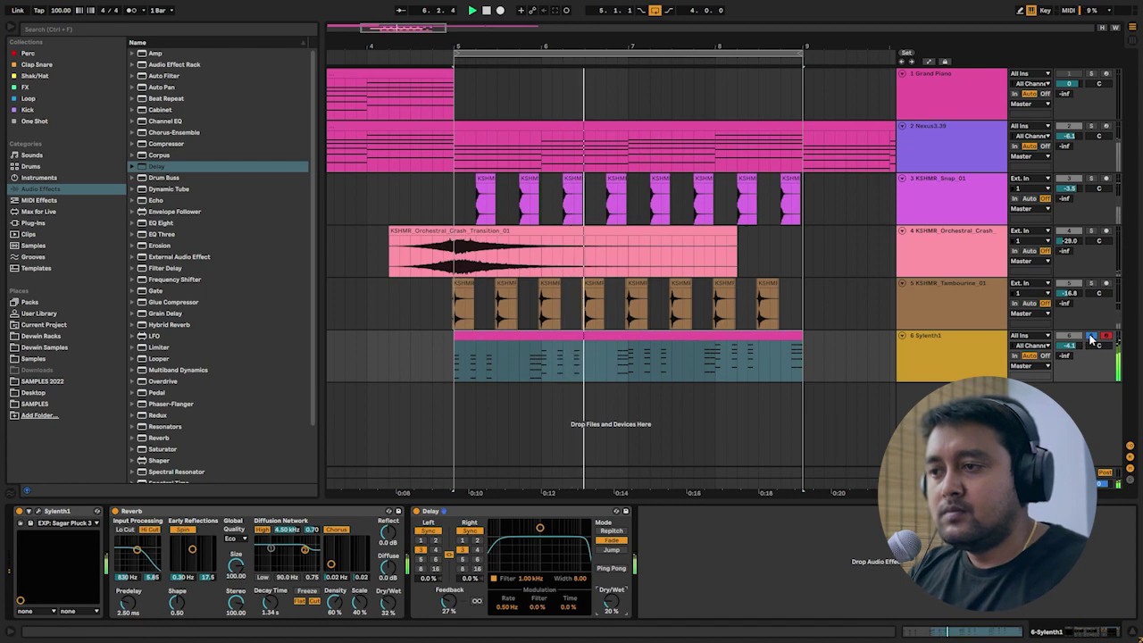
pyautogui.click(871, 389)
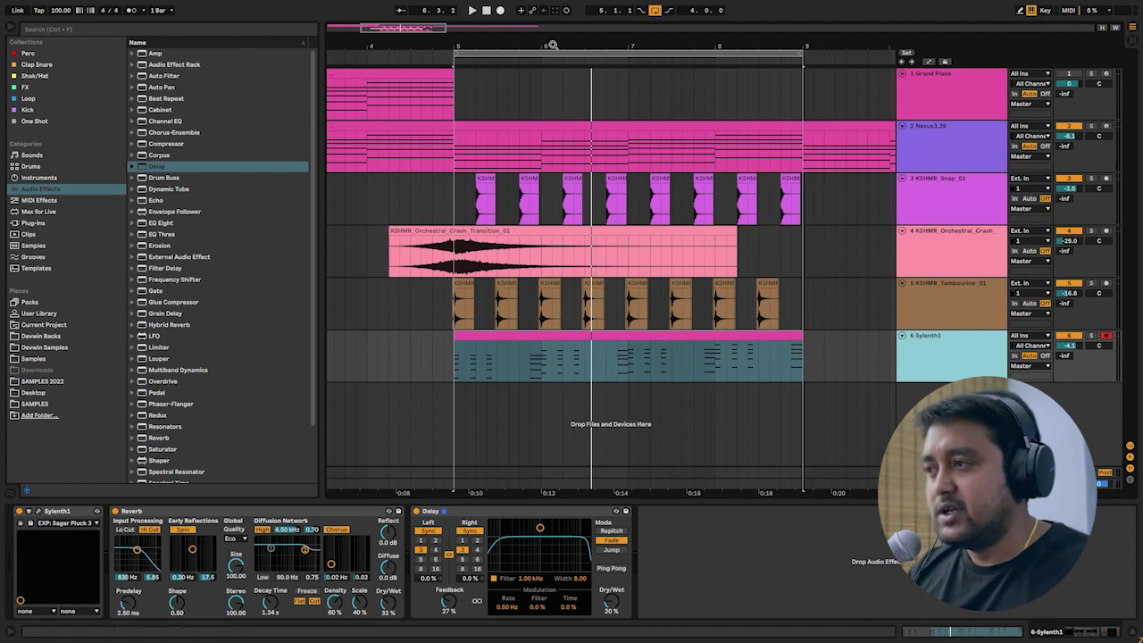
# Play the arrangement from bar 1, lower the Nexus track's volume slightly and set the Sylenth1 track's volume to -5.0 dB.
pyautogui.scroll(-3, 553, 45)
pyautogui.click(397, 125)
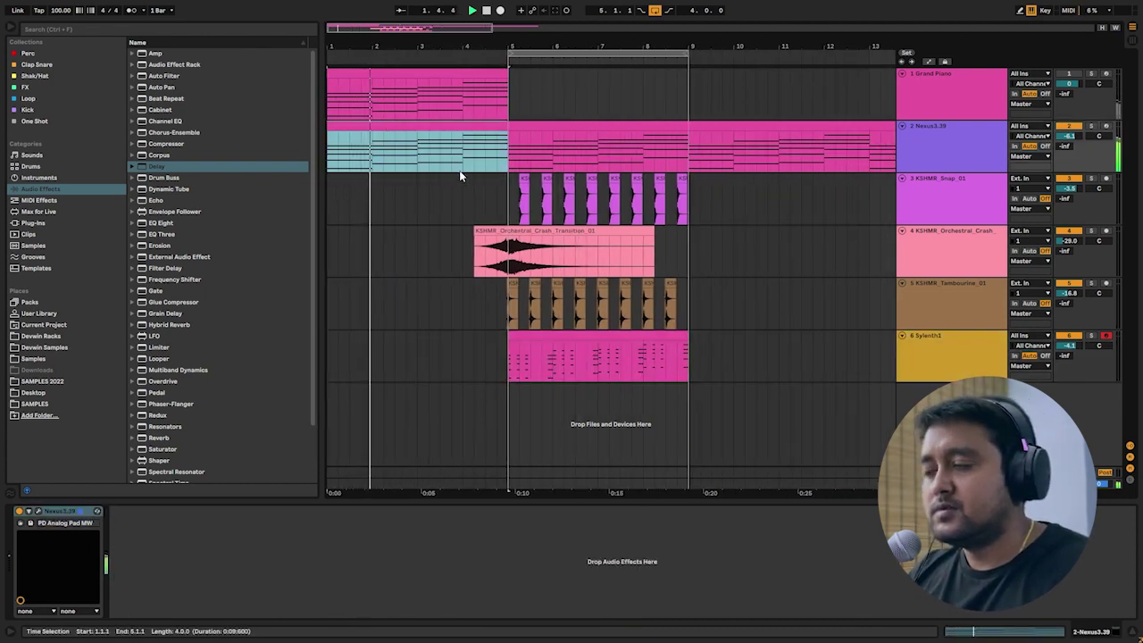
pyautogui.click(1069, 136)
pyautogui.click(1069, 345)
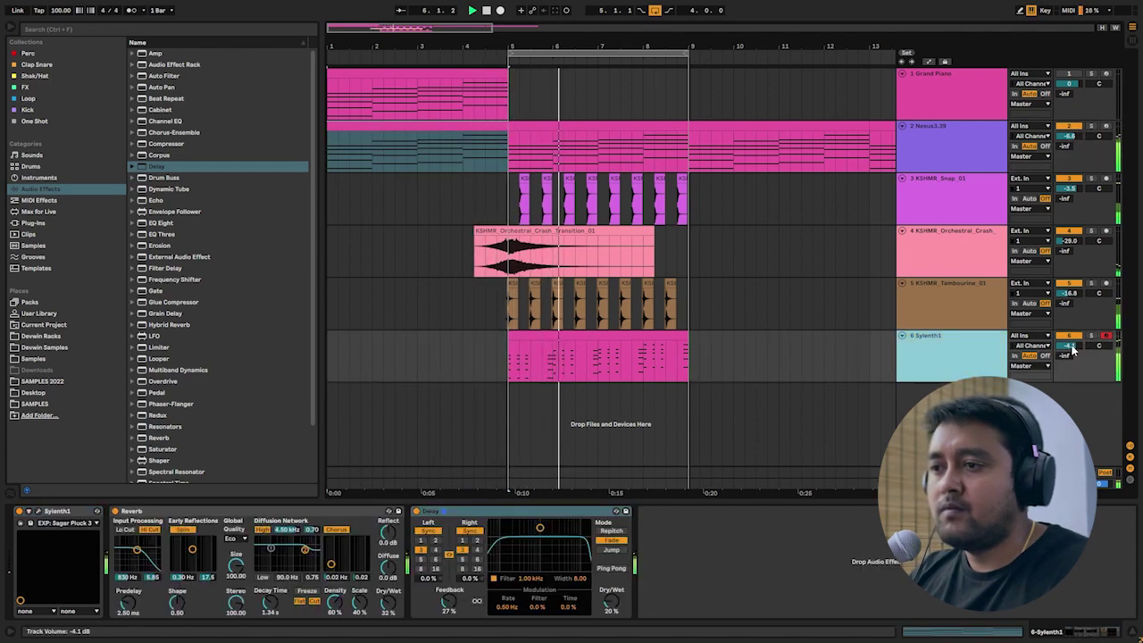
pyautogui.moveTo(1069, 346); pyautogui.dragTo(1069, 349)
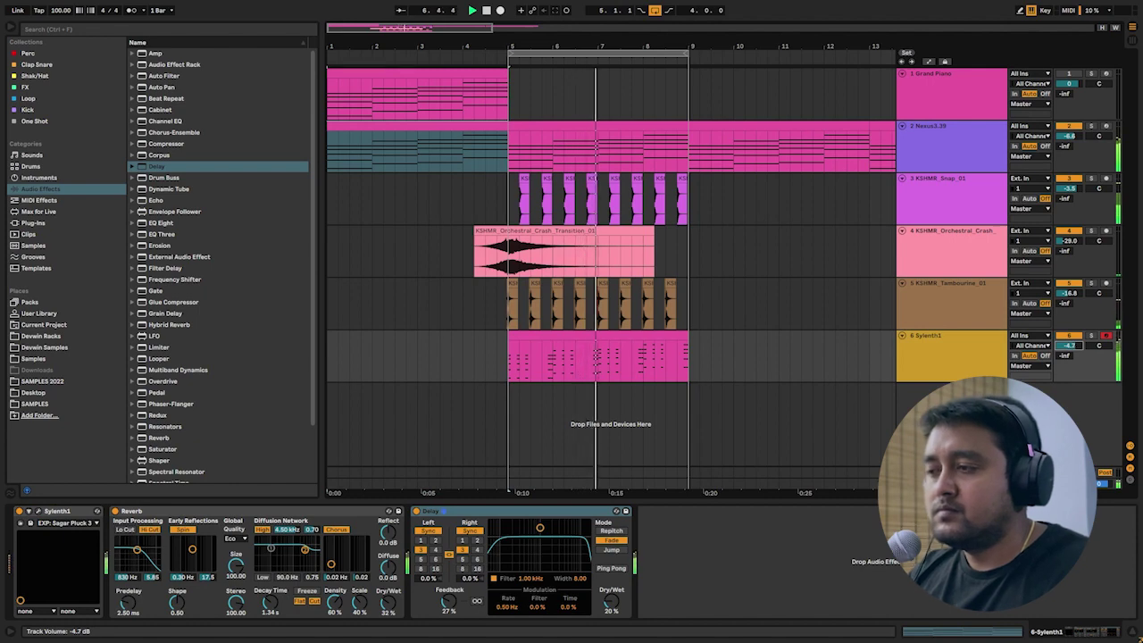
pyautogui.moveTo(1069, 349); pyautogui.dragTo(1069, 352)
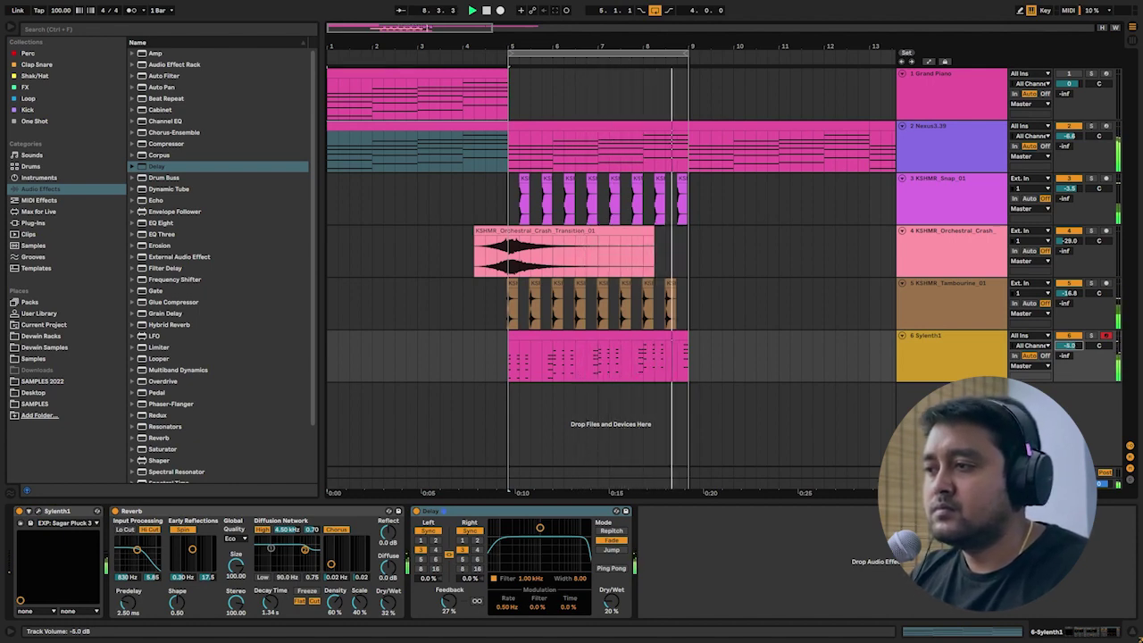
pyautogui.press('space')
# Solo Sylenth1, insert EQ Eight between Reverb and Delay, and make band 8 a high shelf at 1.94 kHz with 9.79 dB gain.
pyautogui.click(588, 336)
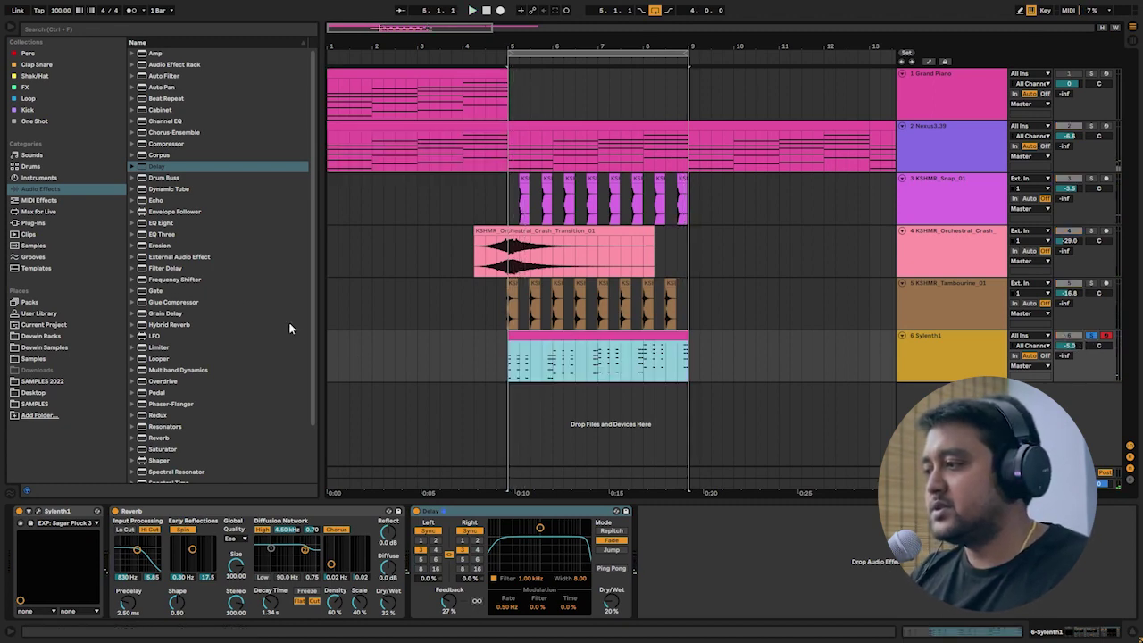
pyautogui.moveTo(171, 224); pyautogui.dragTo(404, 536)
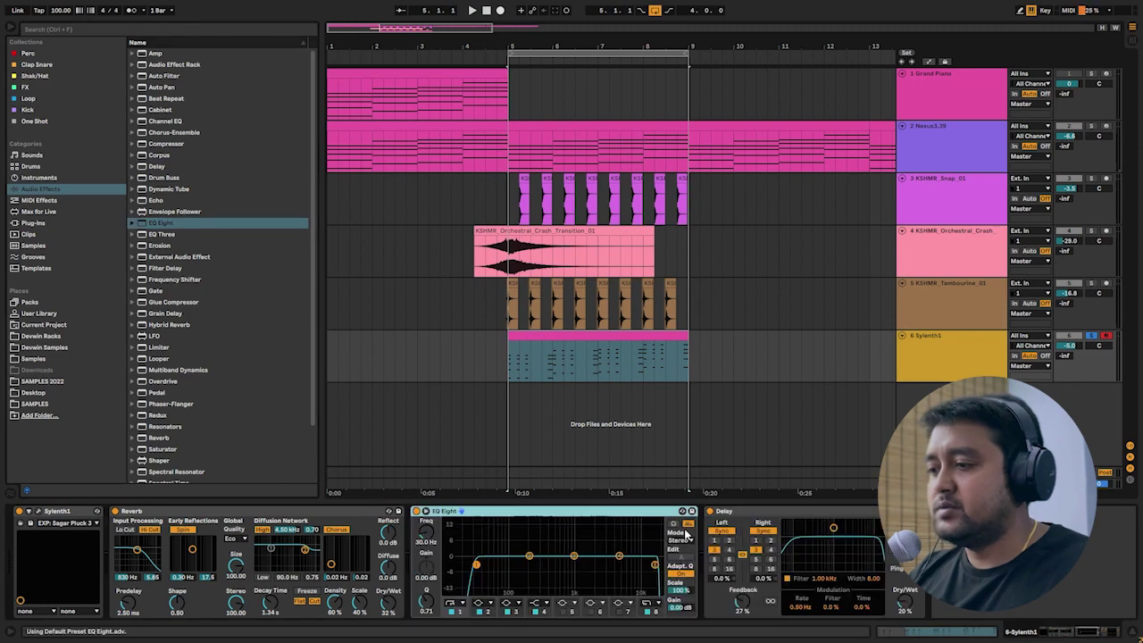
pyautogui.click(646, 604)
pyautogui.moveTo(655, 556); pyautogui.dragTo(591, 531)
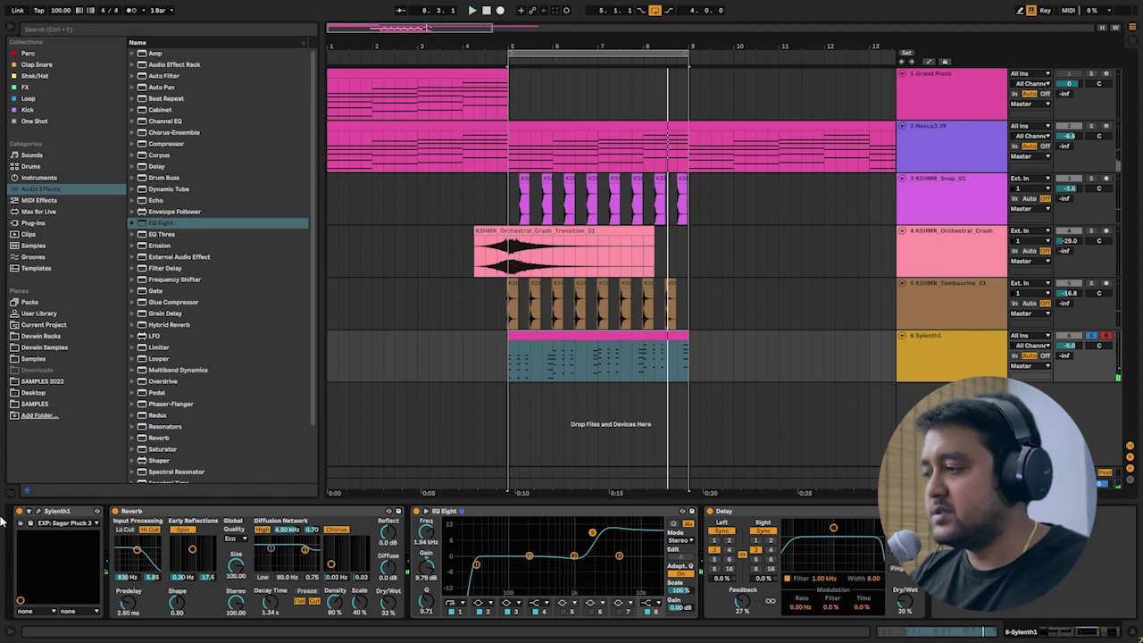
# Open Sylenth1, adjust its main volume while the pluck plays and close the plug-in window.
pyautogui.click(38, 512)
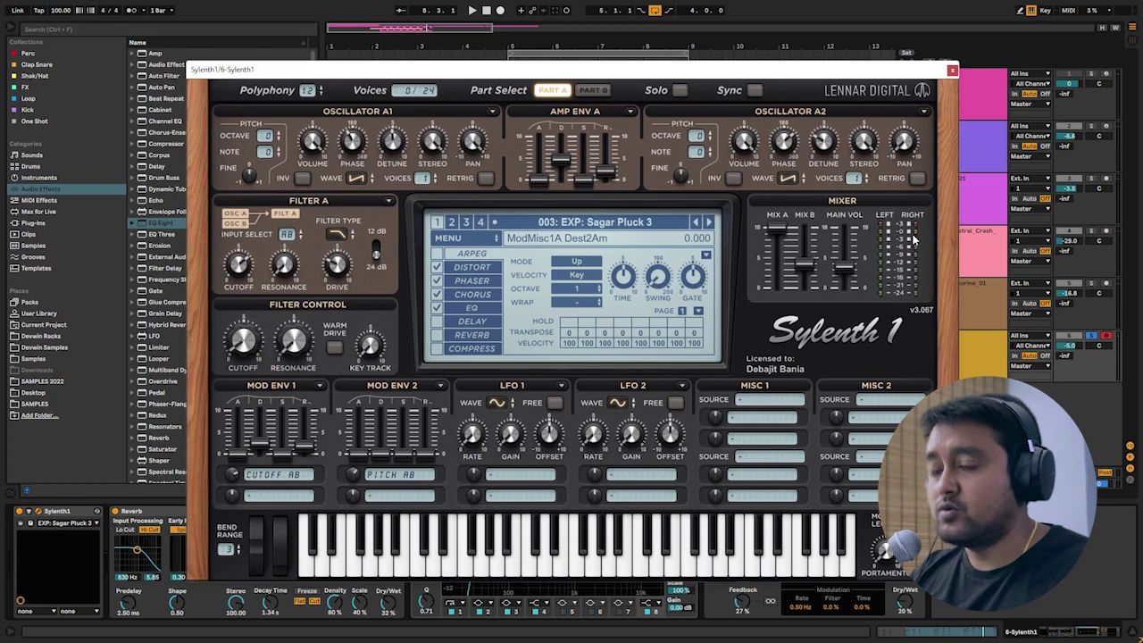
pyautogui.press('space')
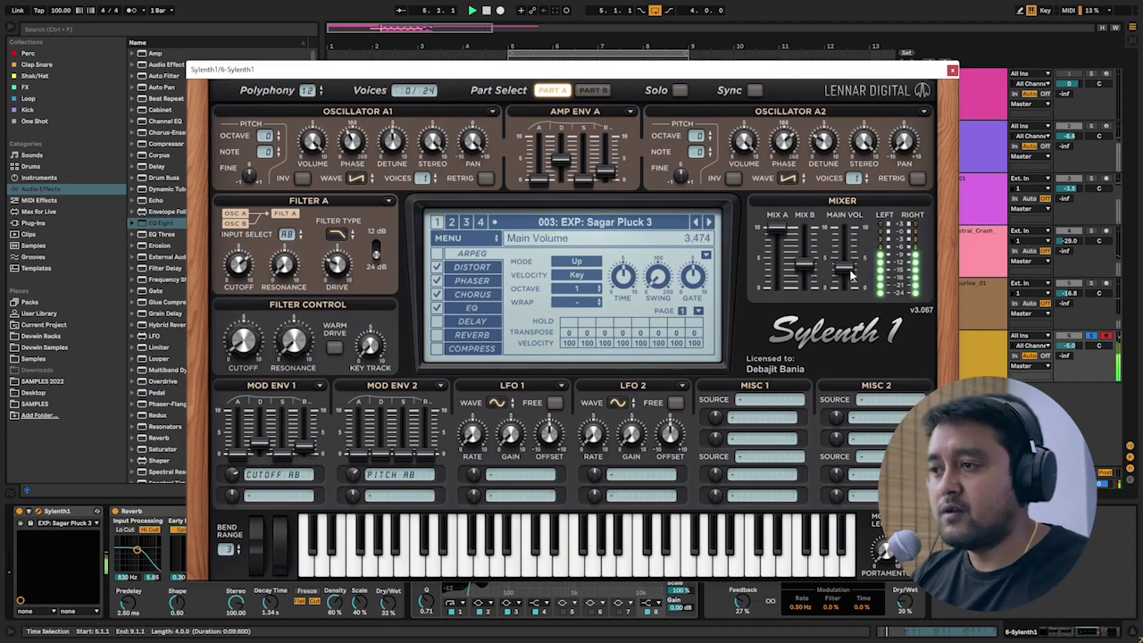
pyautogui.scroll(-1, 851, 283)
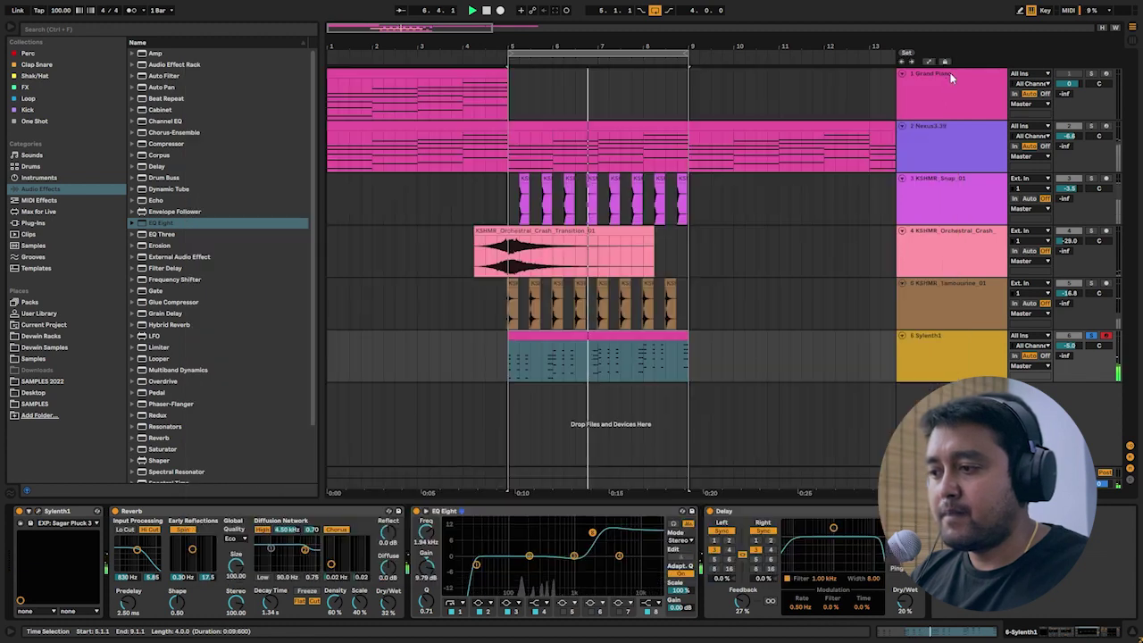
pyautogui.click(952, 70)
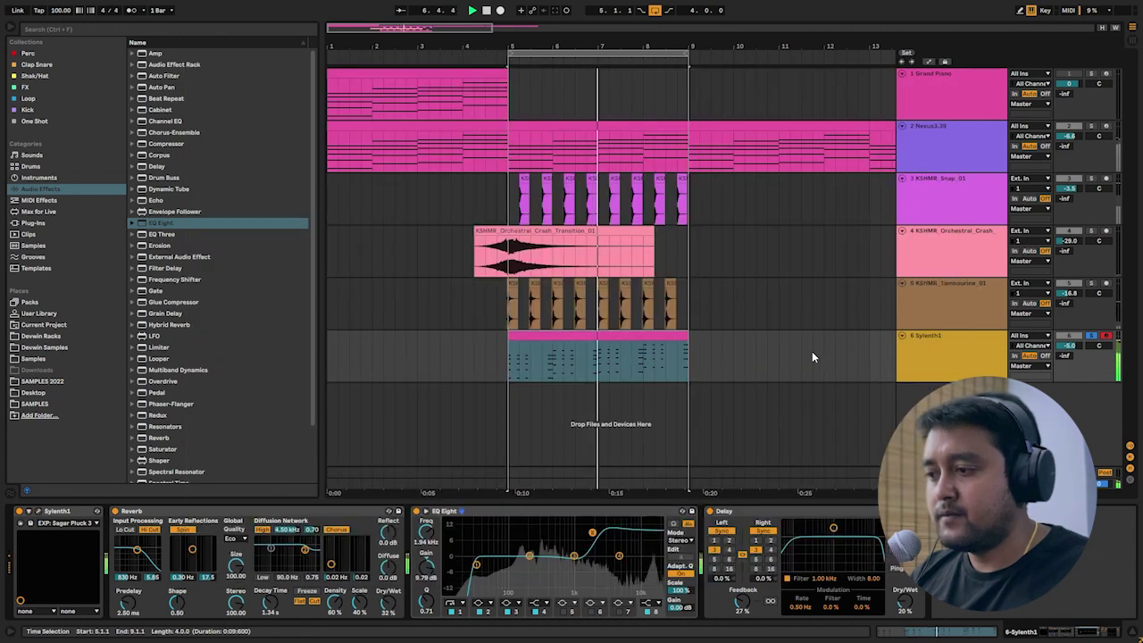
# Unsolo the Sylenth1 track, play the looped section and lower the Nexus track's volume to -10.5 dB.
pyautogui.click(1090, 337)
pyautogui.click(487, 347)
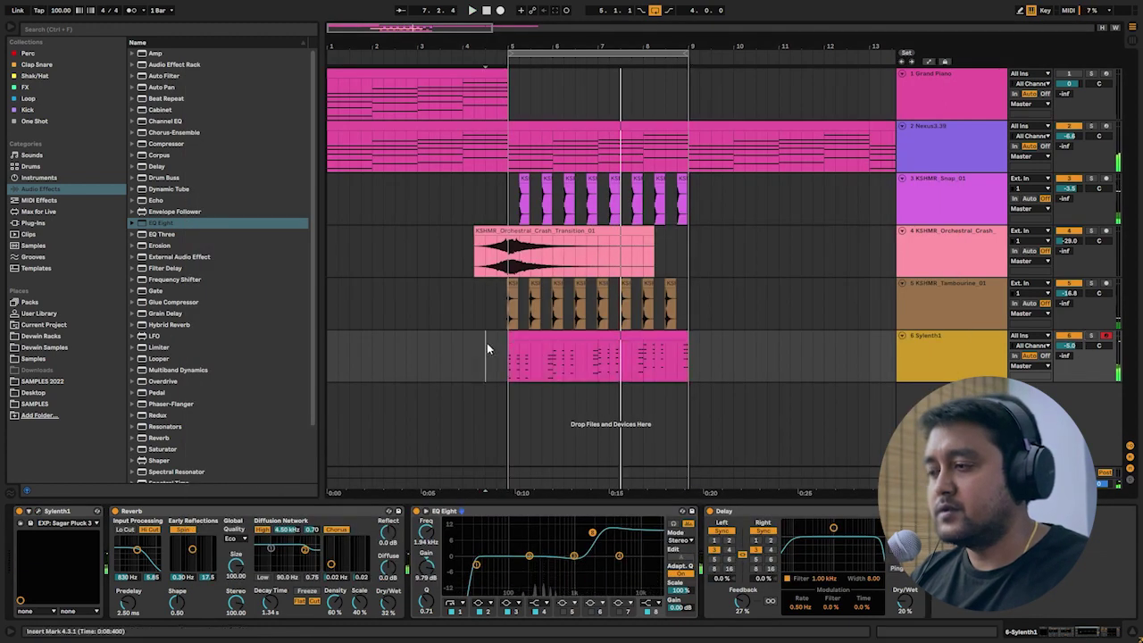
pyautogui.moveTo(1069, 136); pyautogui.dragTo(1069, 140)
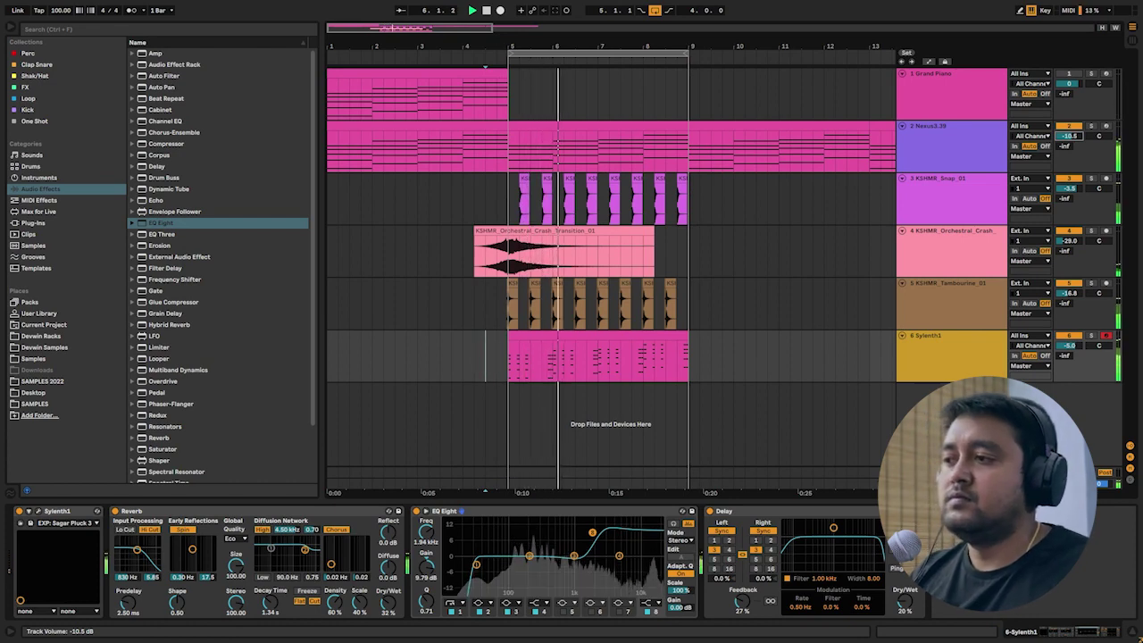
# Set the Sylenth1 Delay to 18% dry/wet and 21% feedback, turn off looping and stop playback.
pyautogui.moveTo(907, 603); pyautogui.dragTo(907, 606)
pyautogui.moveTo(741, 603); pyautogui.dragTo(741, 614)
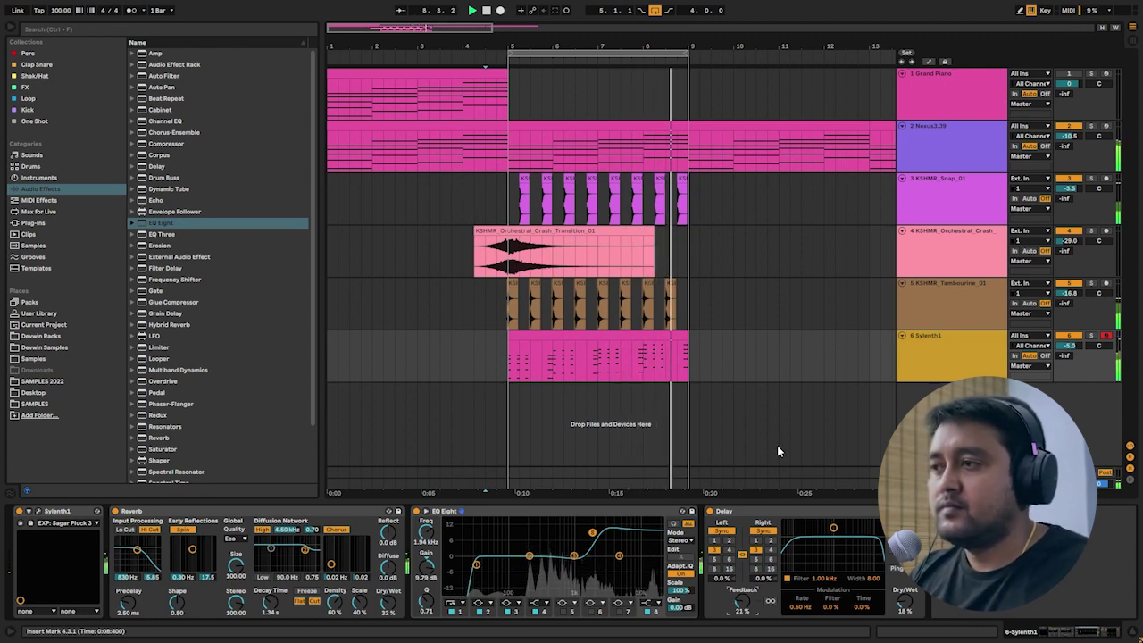
pyautogui.hotkey('ctrl', 'l')
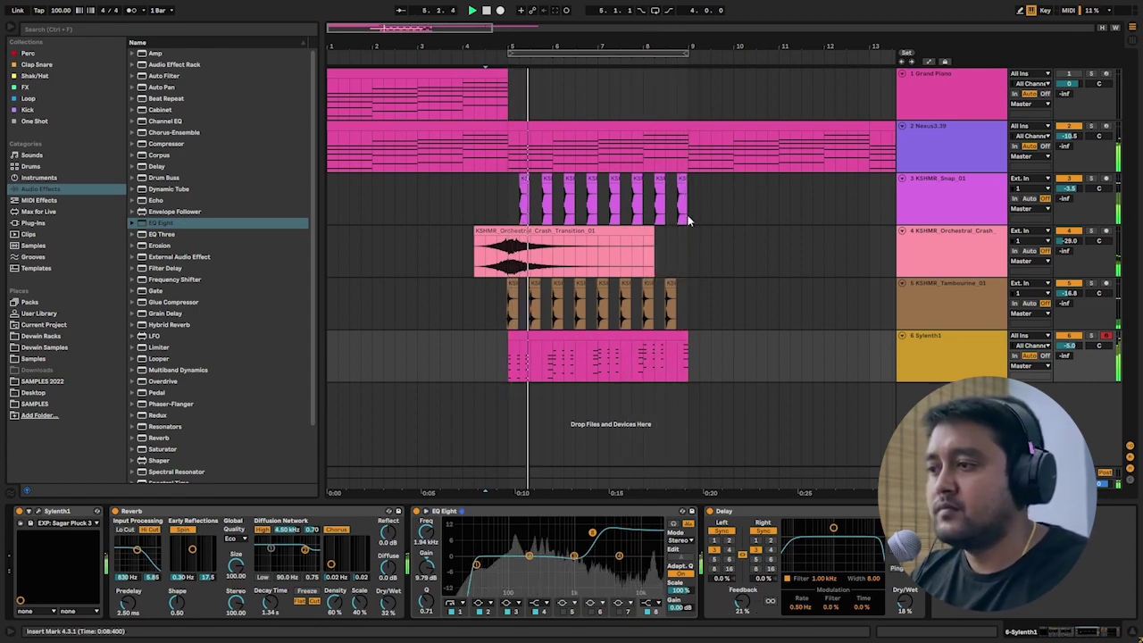
pyautogui.press('space')
# Duplicate the four-bar Sylenth1 clip and the tambourine hits so both continue from bar 9 to bar 13.
pyautogui.click(664, 333)
pyautogui.hotkey('ctrl', 'd')
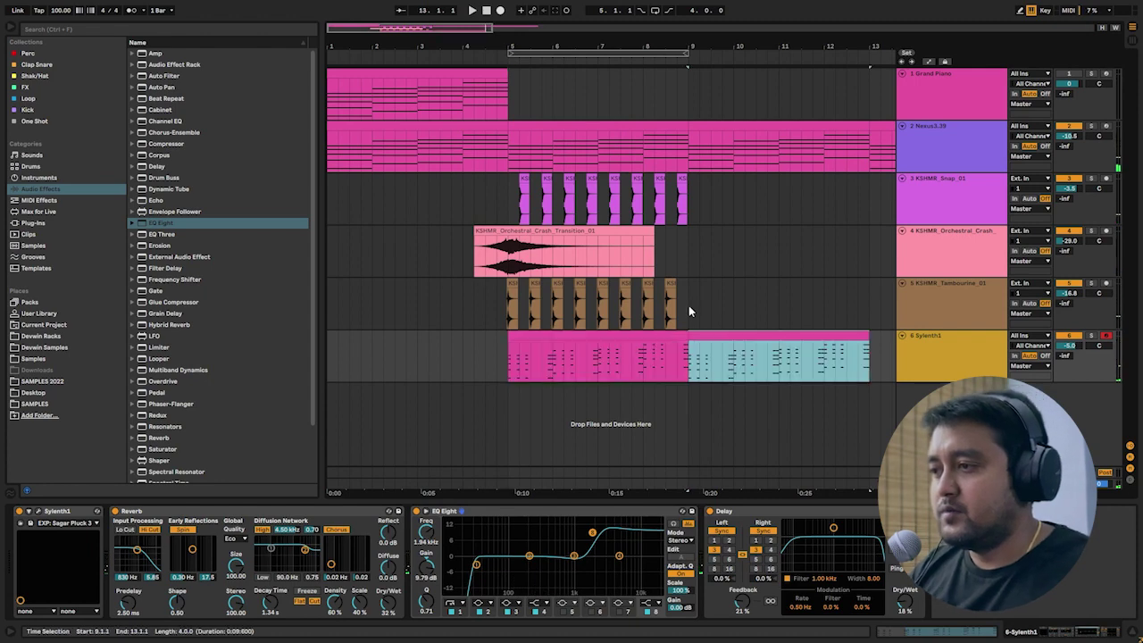
pyautogui.moveTo(688, 316); pyautogui.dragTo(525, 313)
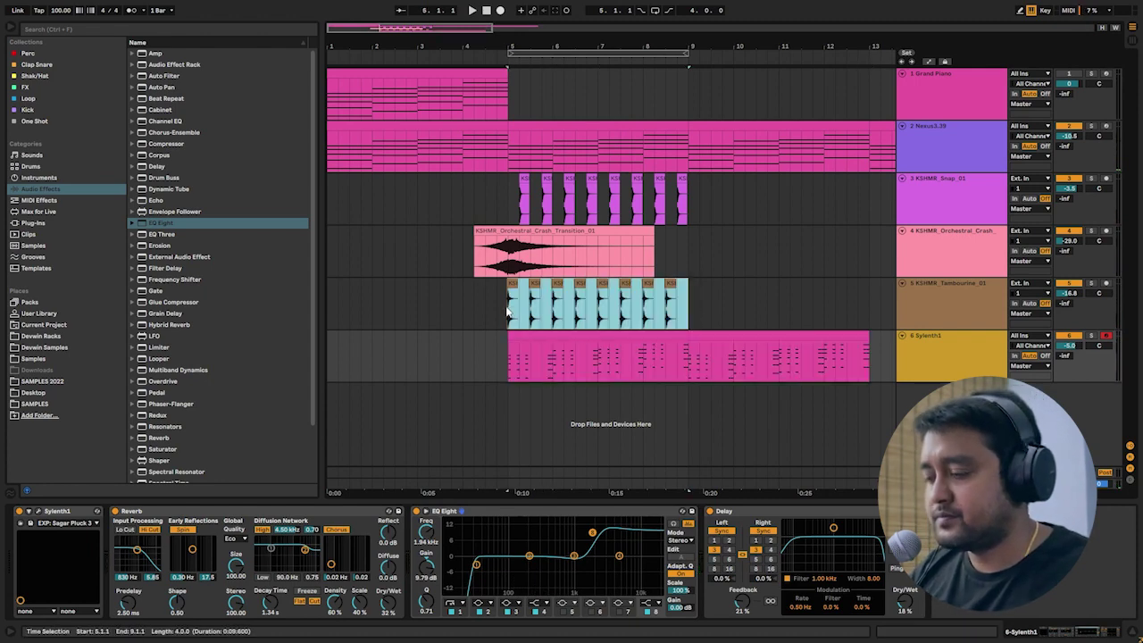
pyautogui.hotkey('ctrl', 'd')
# Move the Orchestral Crash track below Sylenth1 and duplicate the four bars of snap hits from bar 9 to bar 13.
pyautogui.moveTo(947, 237); pyautogui.dragTo(946, 375)
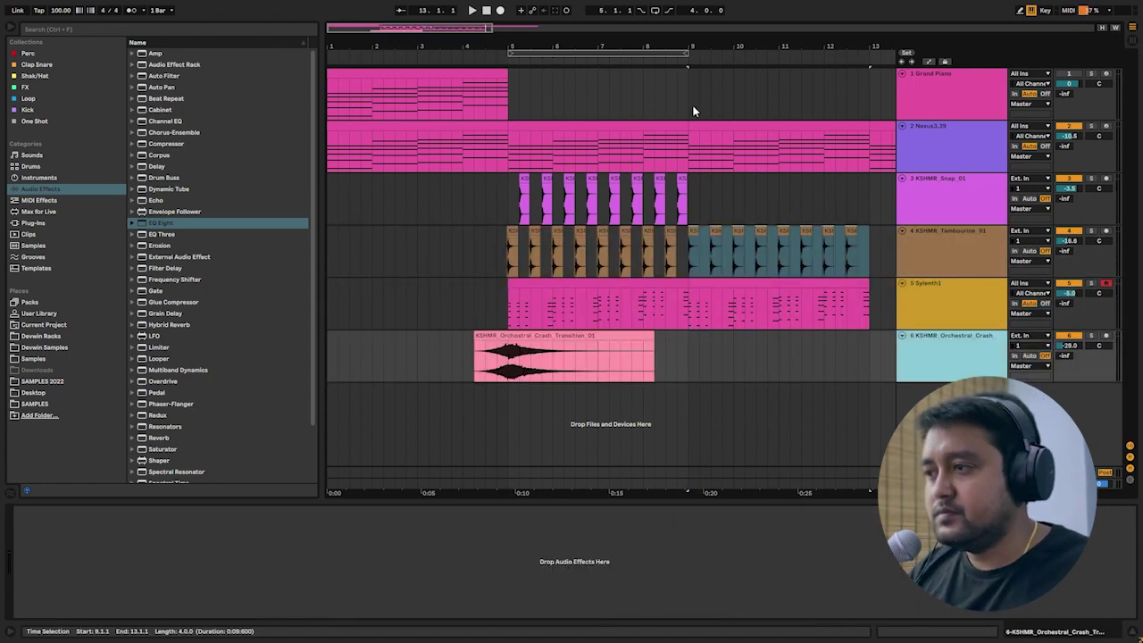
pyautogui.moveTo(695, 33); pyautogui.dragTo(536, 244)
pyautogui.click(585, 231)
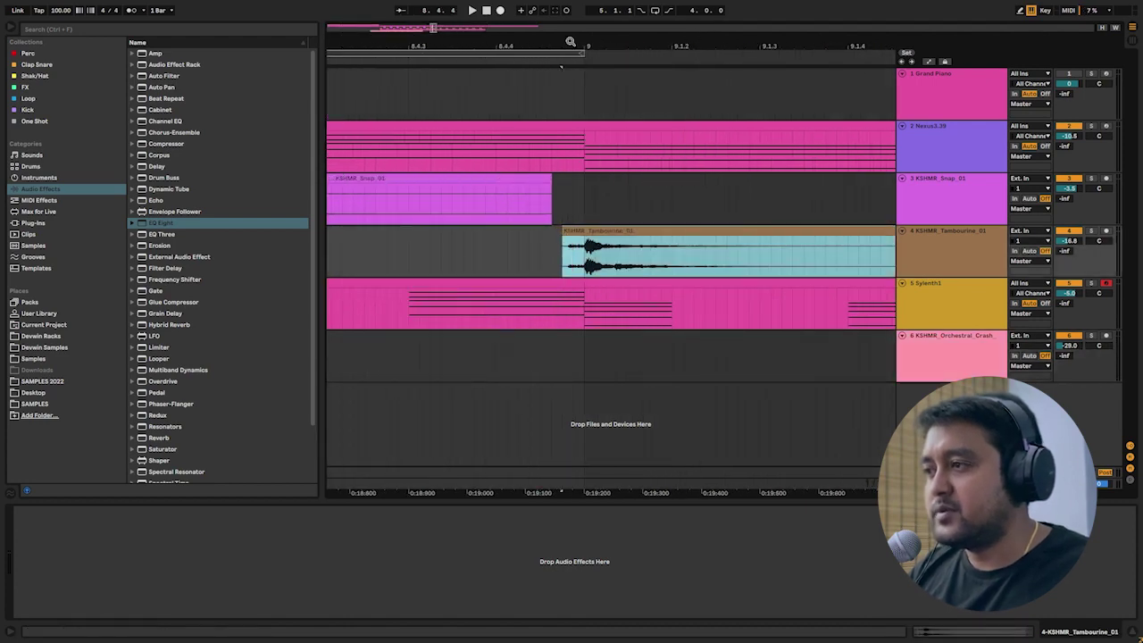
pyautogui.press('-')
pyautogui.press('-')
pyautogui.press('-')
pyautogui.click(686, 214)
pyautogui.moveTo(686, 214); pyautogui.dragTo(442, 198)
pyautogui.hotkey('ctrl', 'd')
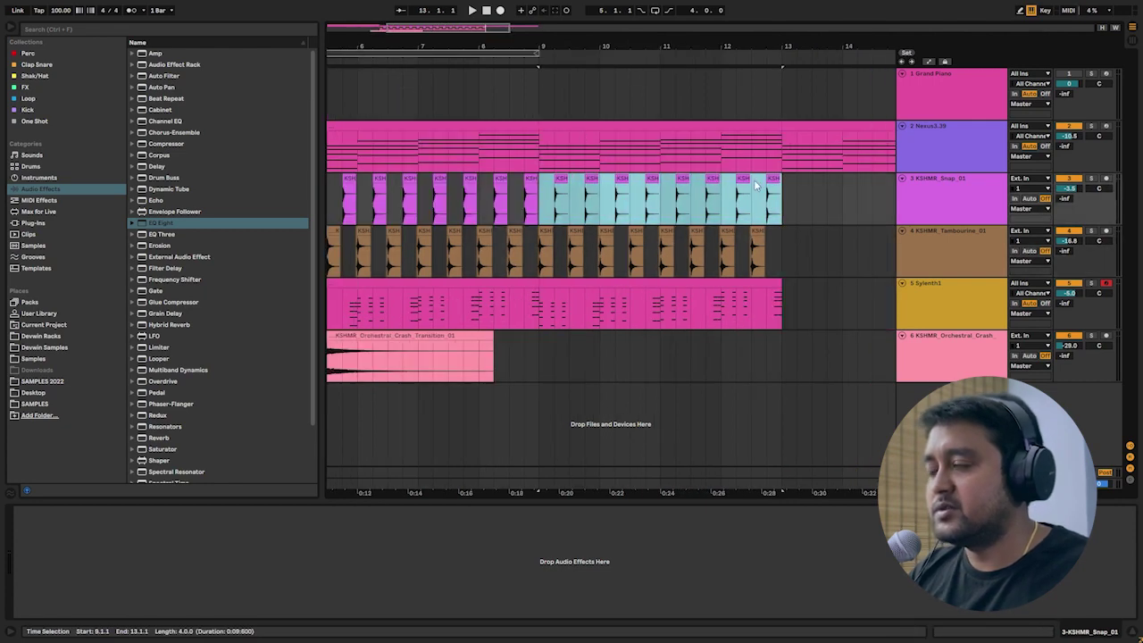
# Play the extended arrangement from the first Nexus section at bar 1.
pyautogui.press('-')
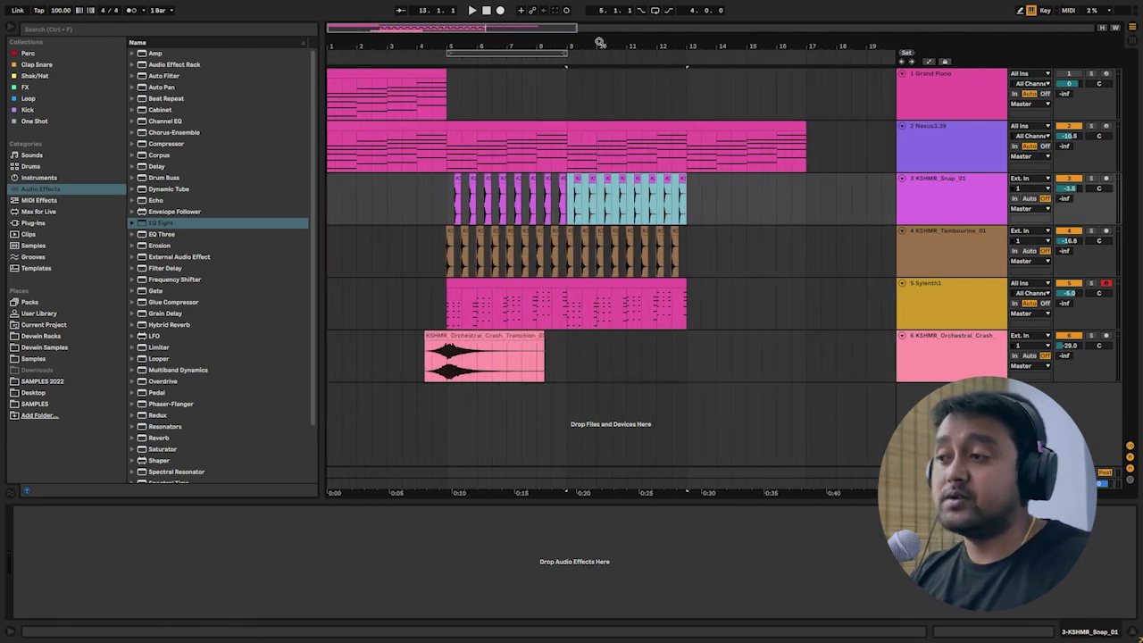
pyautogui.moveTo(600, 46); pyautogui.dragTo(600, 27)
pyautogui.click(366, 128)
pyautogui.press('space')
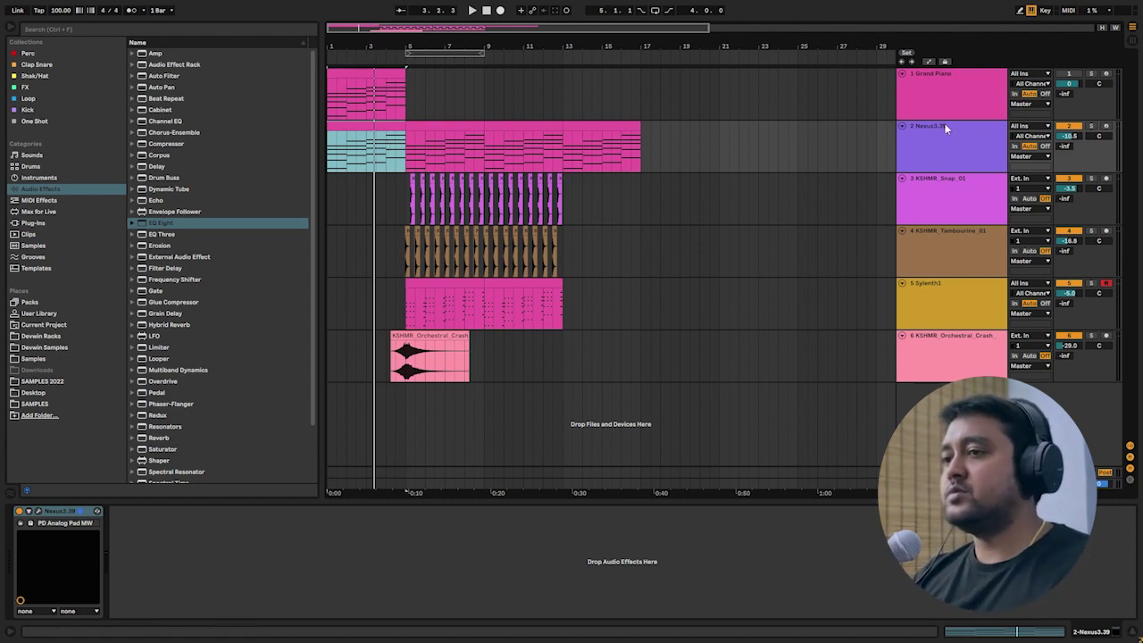
# Solo the Nexus track, add LFOTool_x64 and raise the start of its volume curve to above mid-height while playing.
pyautogui.click(1093, 127)
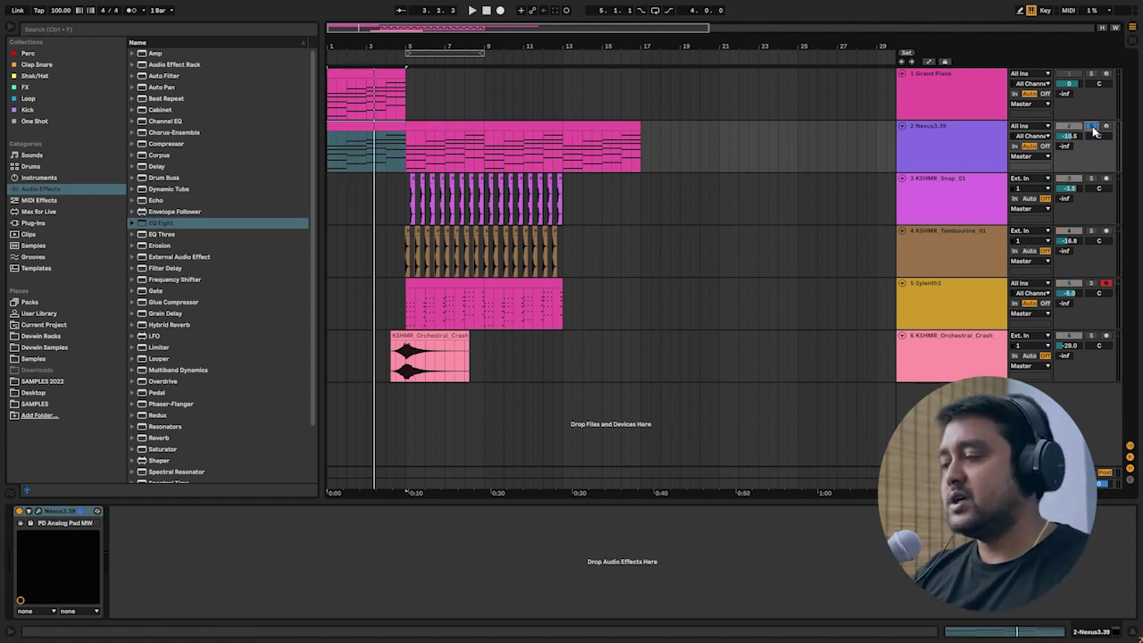
pyautogui.click(34, 223)
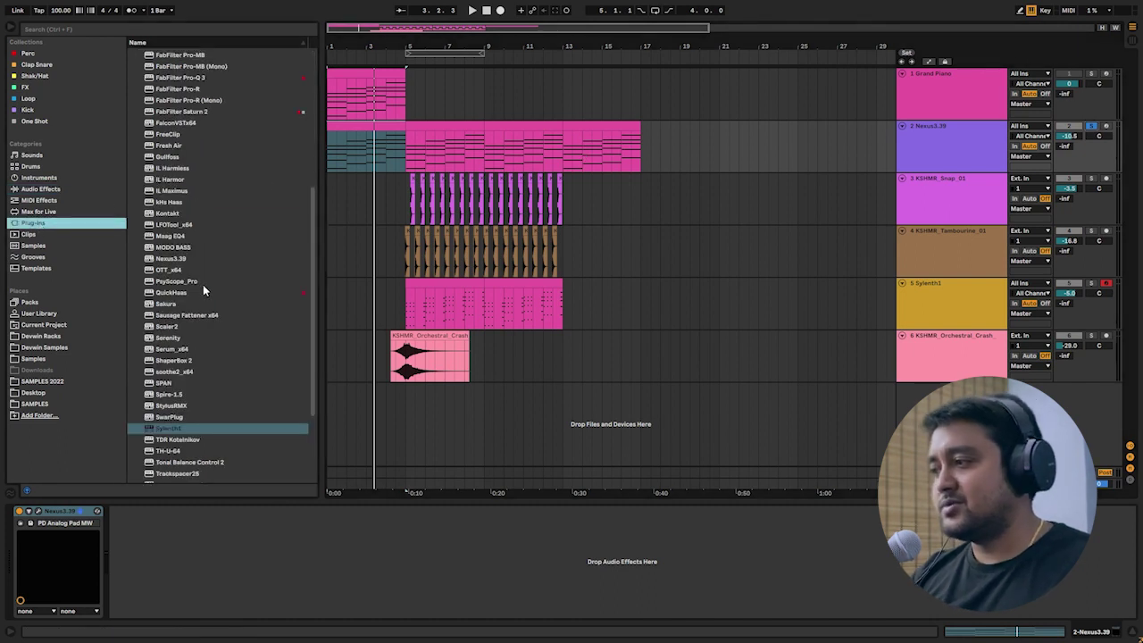
pyautogui.doubleClick(179, 224)
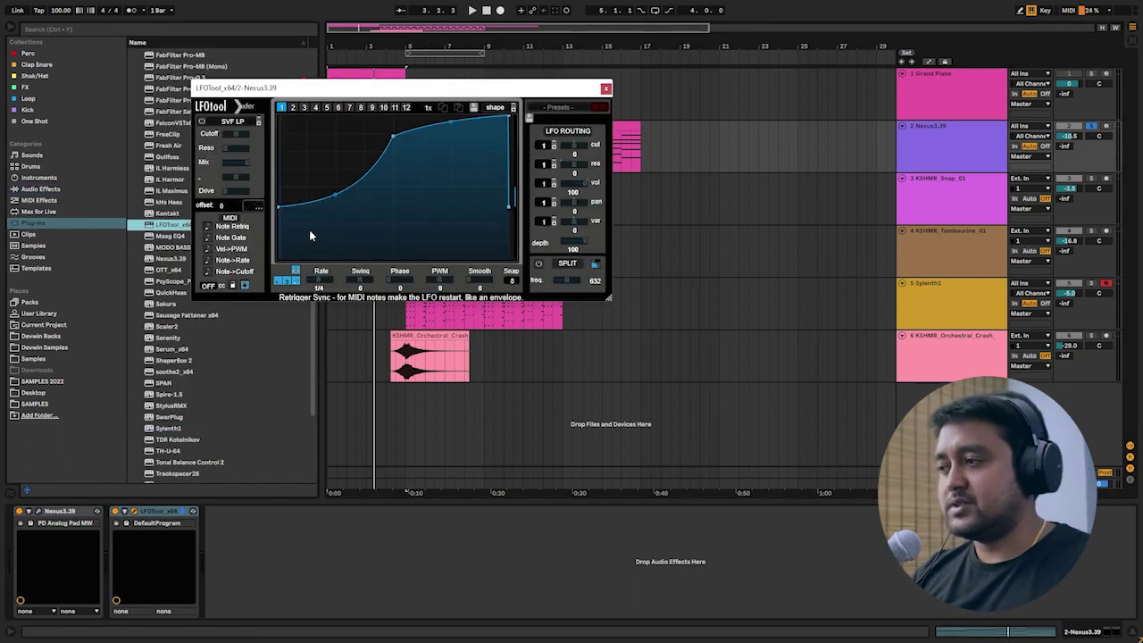
pyautogui.moveTo(281, 207); pyautogui.dragTo(281, 164)
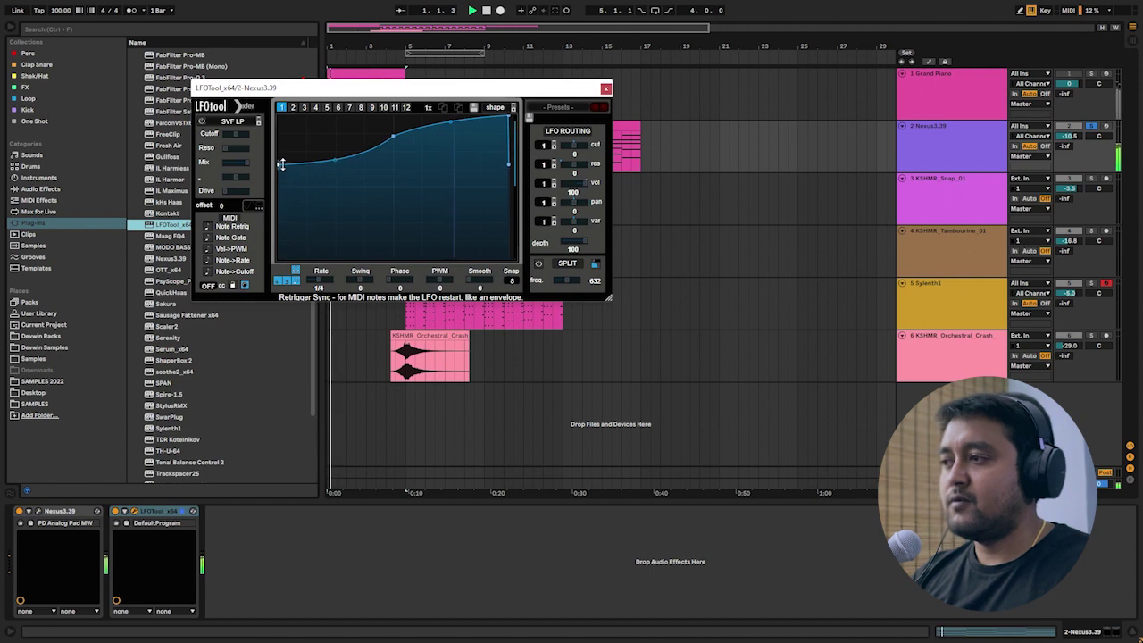
pyautogui.moveTo(285, 162); pyautogui.dragTo(284, 167)
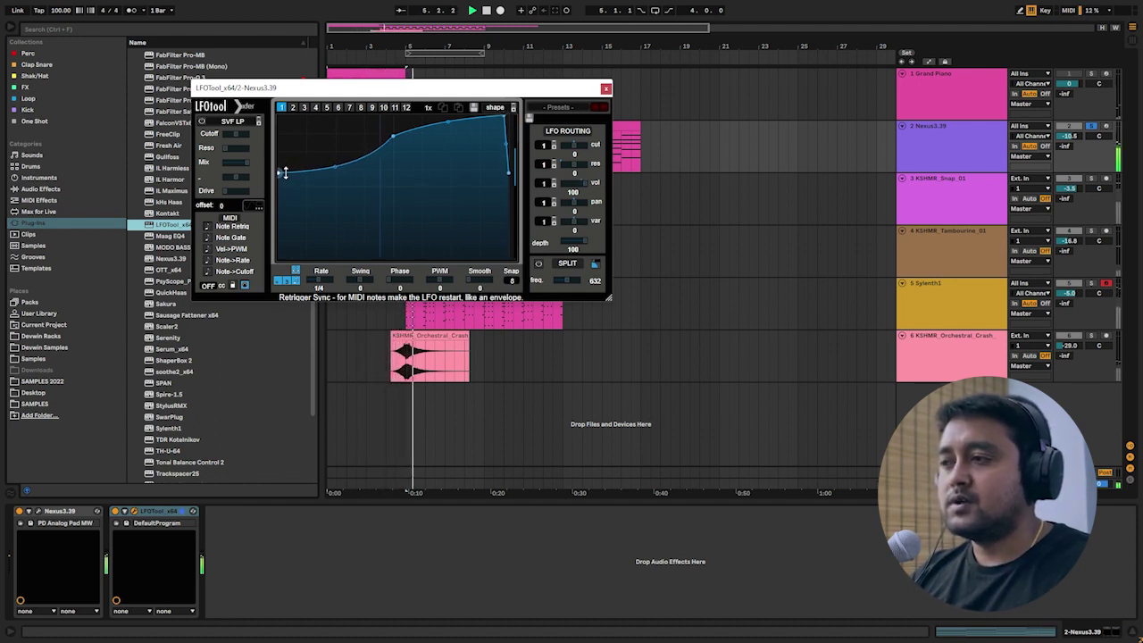
pyautogui.click(605, 87)
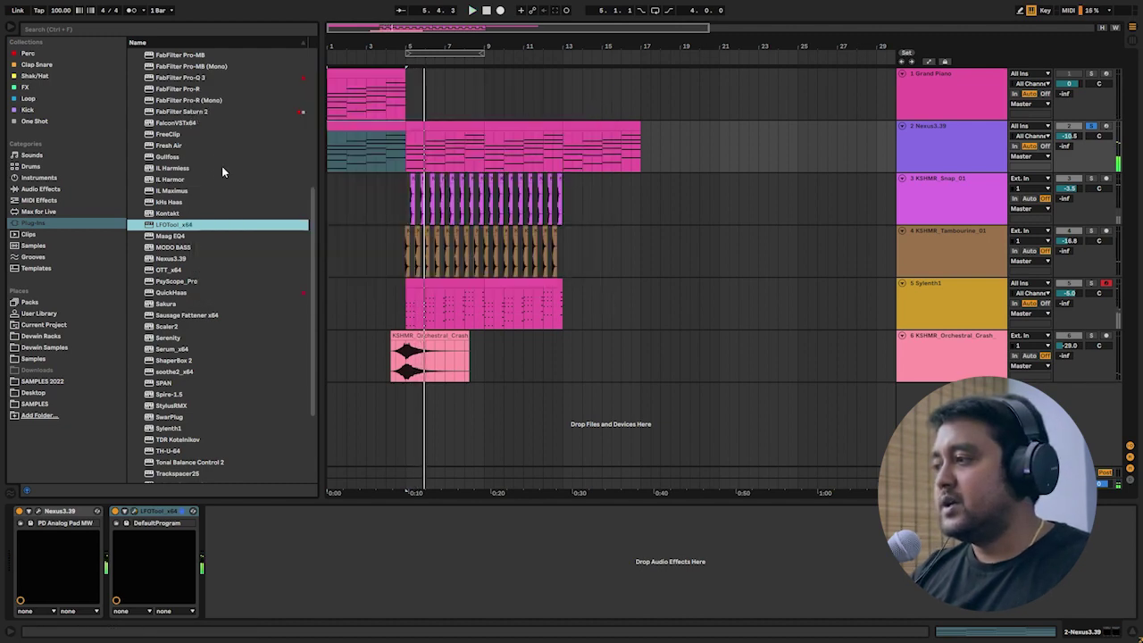
# Add an Auto Pan after LFOTool on the Nexus track with an amount of 20.6% and play it.
pyautogui.click(52, 191)
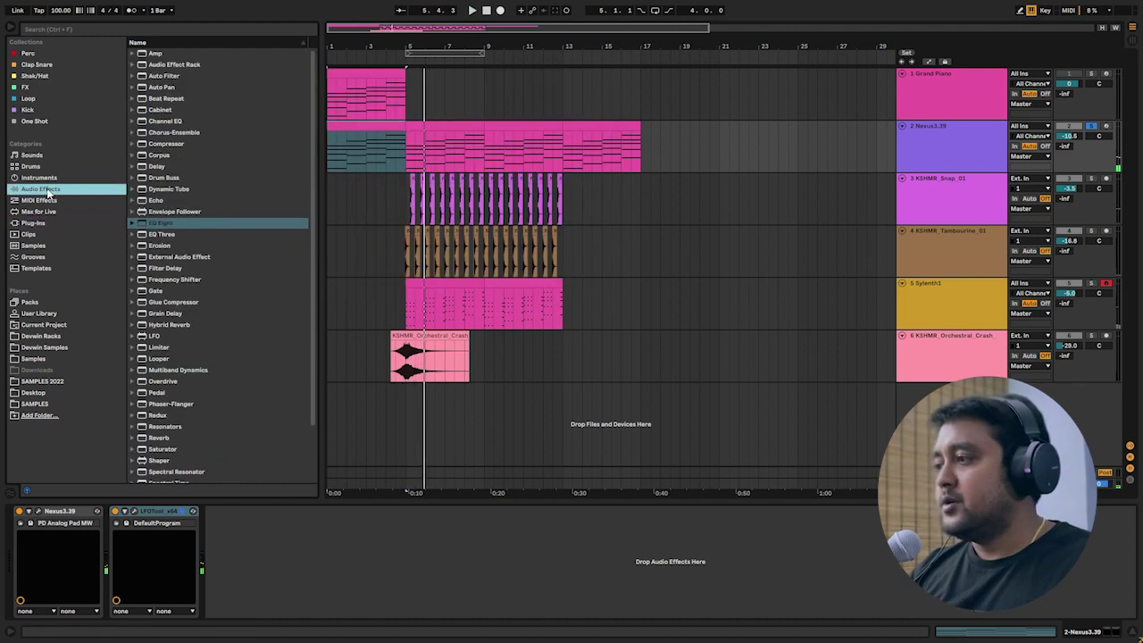
pyautogui.doubleClick(170, 88)
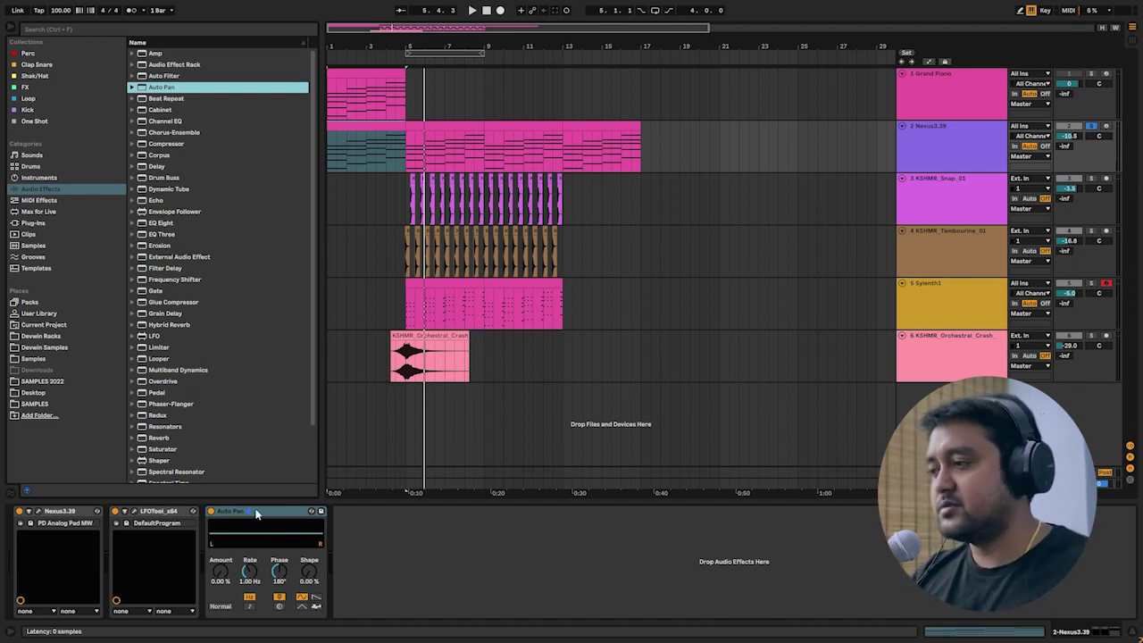
pyautogui.click(222, 580)
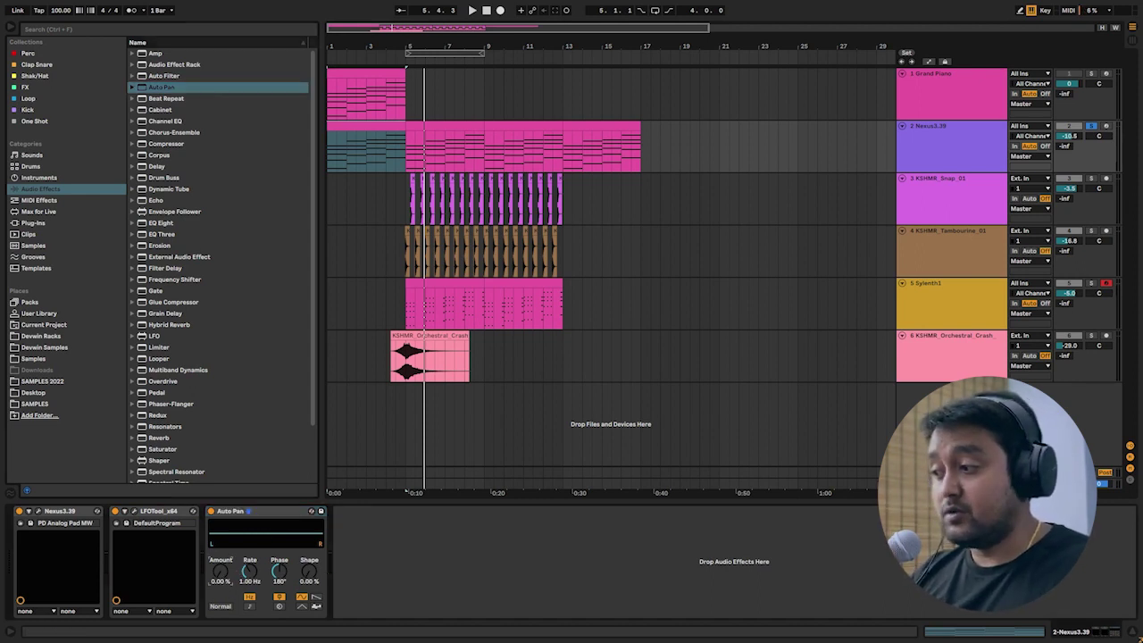
pyautogui.press('space')
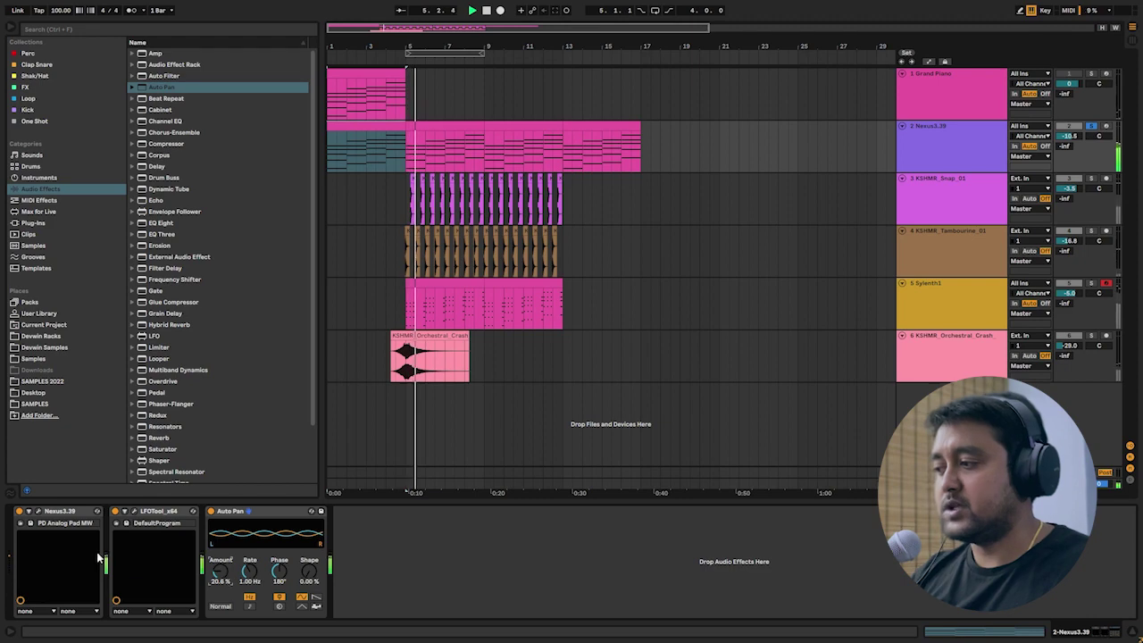
# Open Nexus, audition the portamento modes in its modulation settings while the pad plays, and choose ply.
pyautogui.click(39, 512)
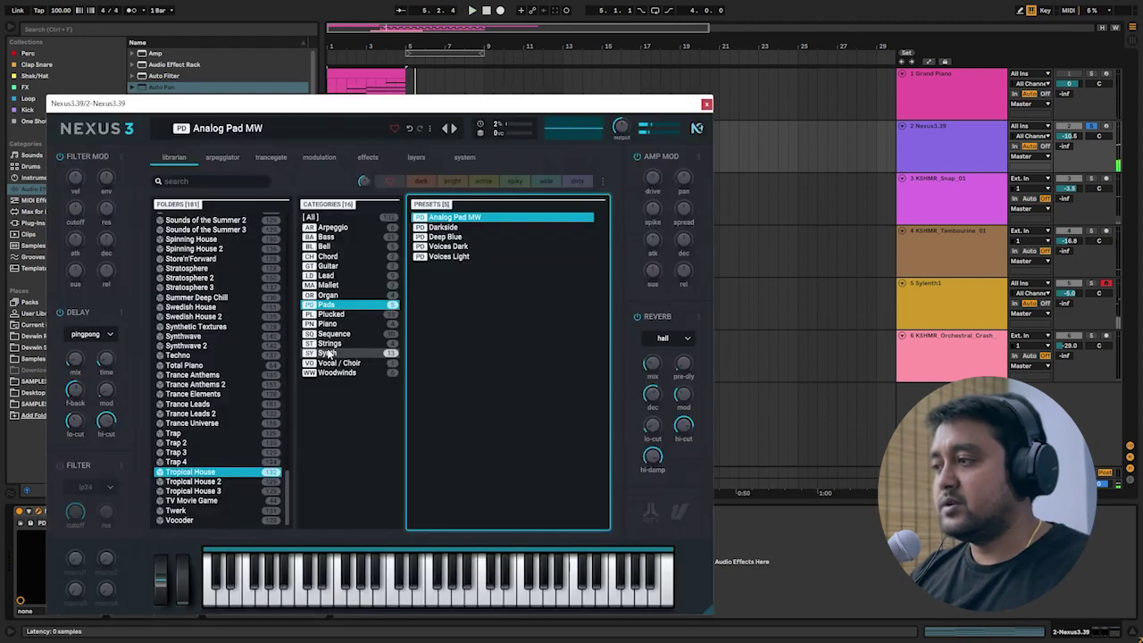
pyautogui.click(330, 161)
pyautogui.click(361, 156)
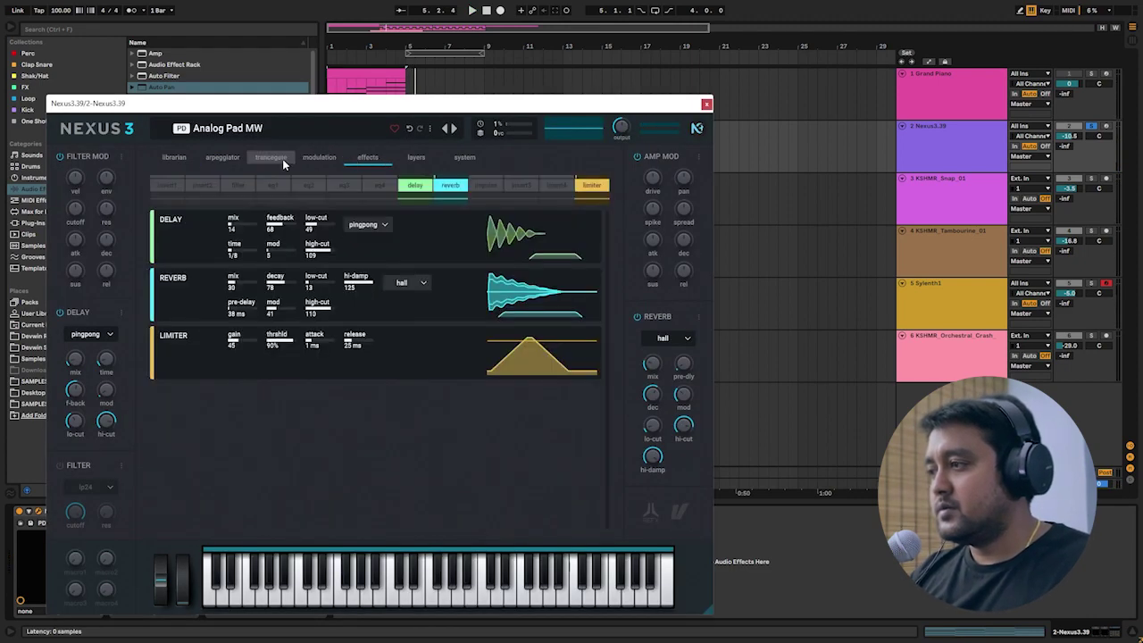
pyautogui.click(323, 158)
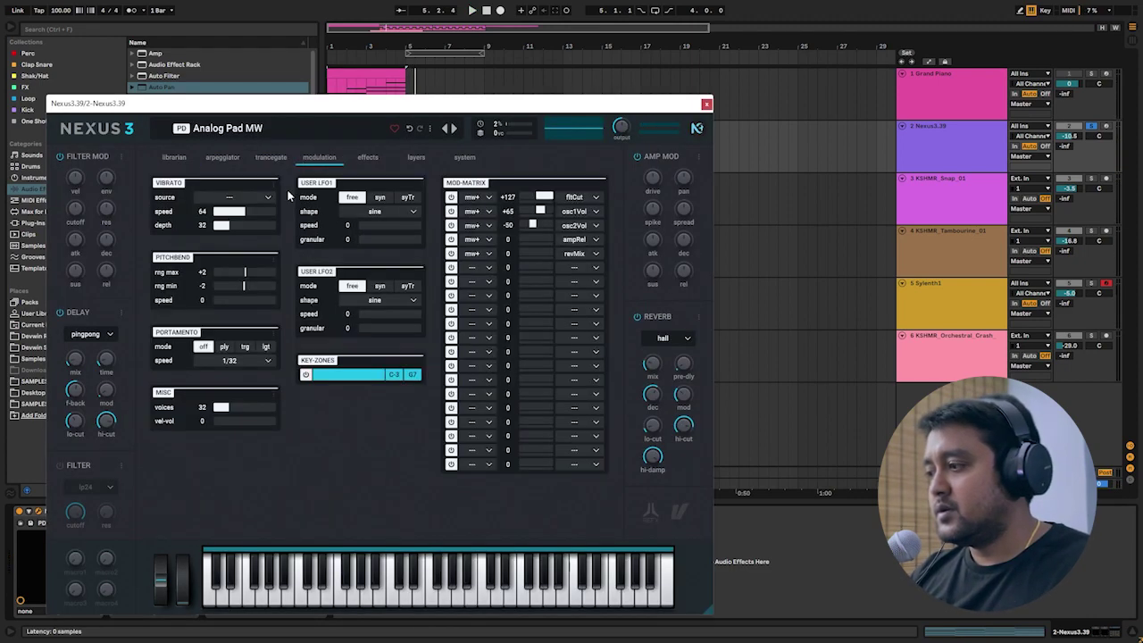
pyautogui.click(245, 348)
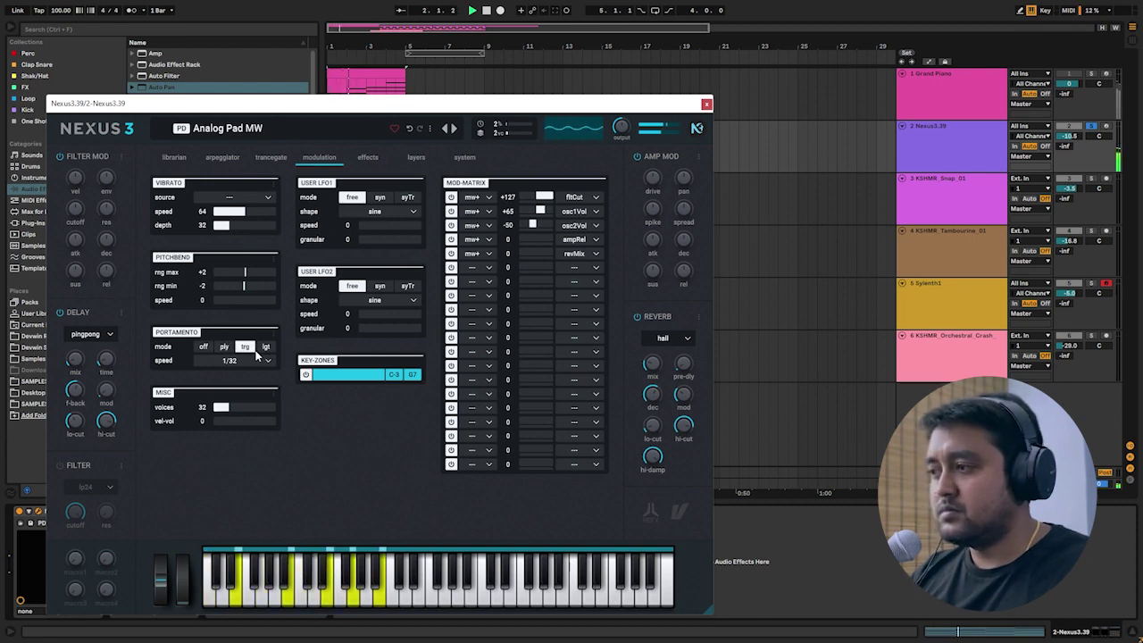
pyautogui.click(265, 348)
pyautogui.click(225, 349)
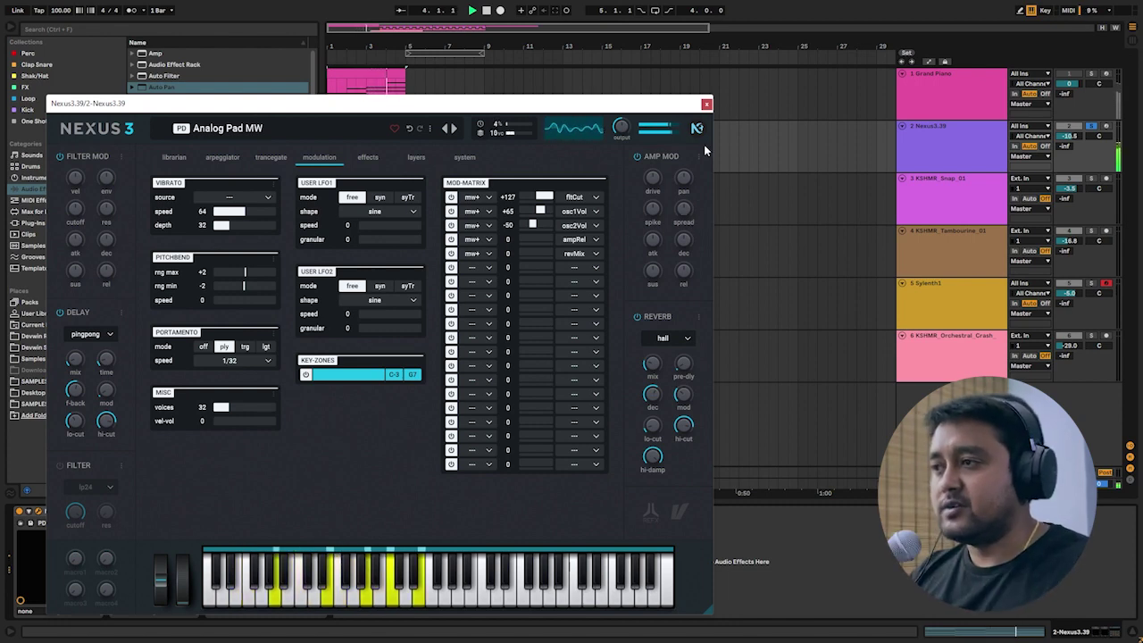
# Unsolo the Nexus track, close its plug-in window and set the Sylenth1 track's volume to -5.2 dB during playback.
pyautogui.click(1095, 132)
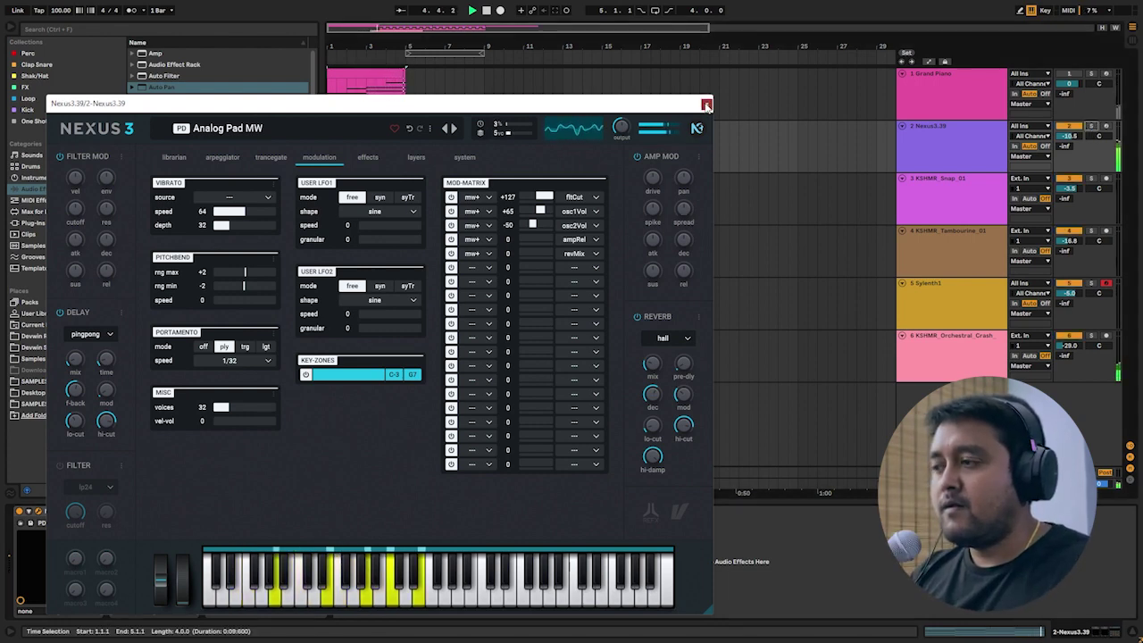
pyautogui.click(704, 104)
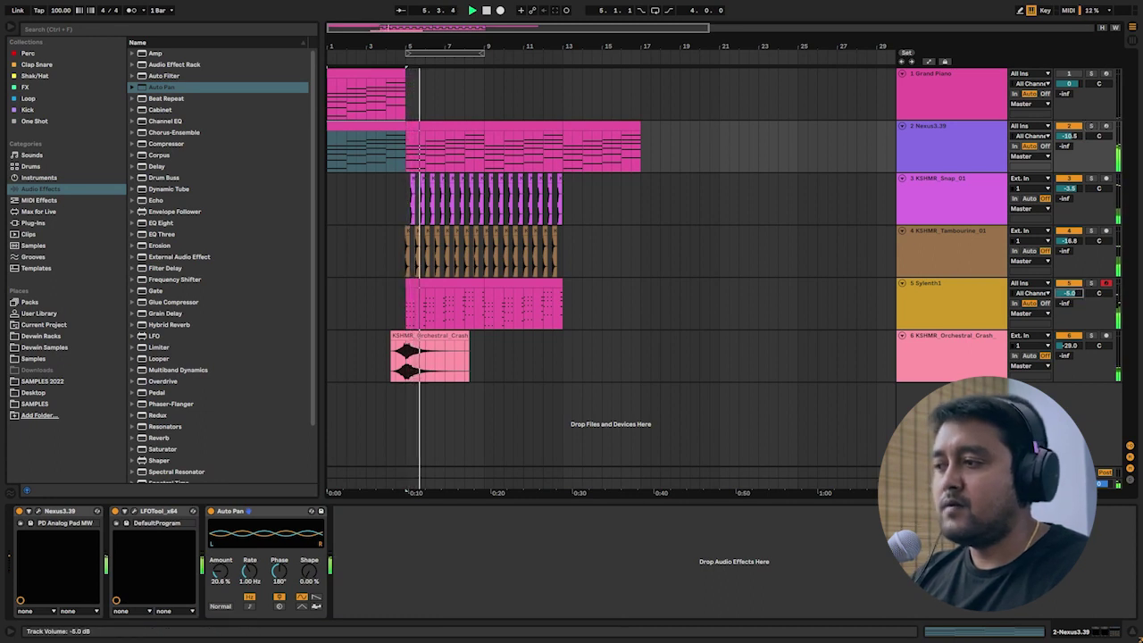
pyautogui.moveTo(1069, 292); pyautogui.dragTo(1069, 294)
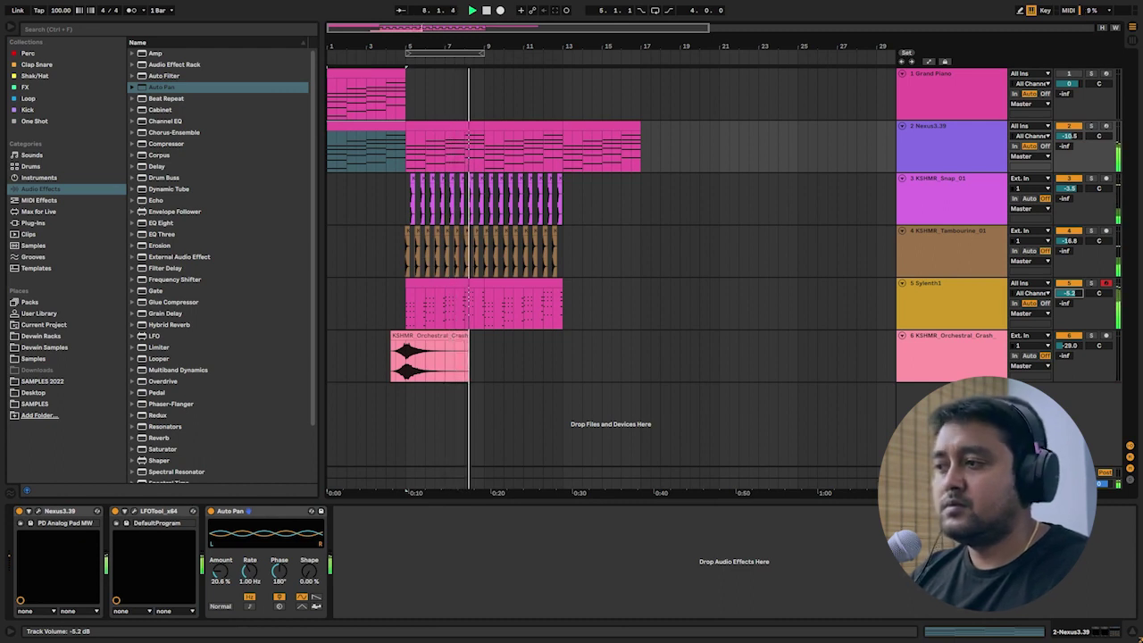
pyautogui.moveTo(1071, 299); pyautogui.dragTo(1071, 301)
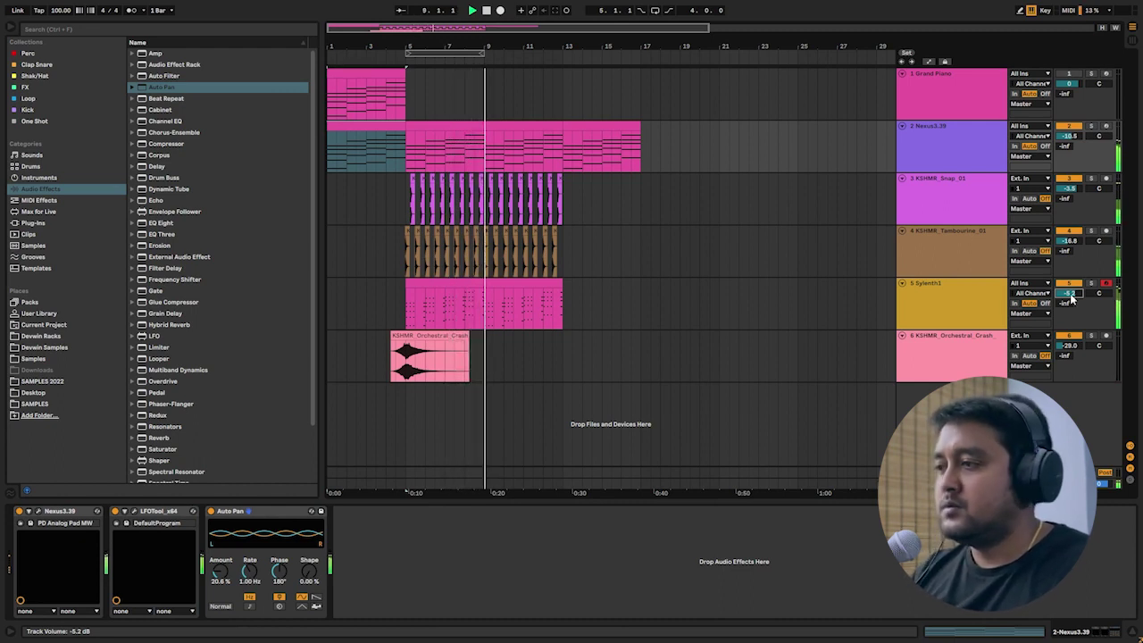
pyautogui.press('space')
# Duplicate the Sylenth1 track with its clips and effects, and solo the upper Sylenth1 track.
pyautogui.click(484, 359)
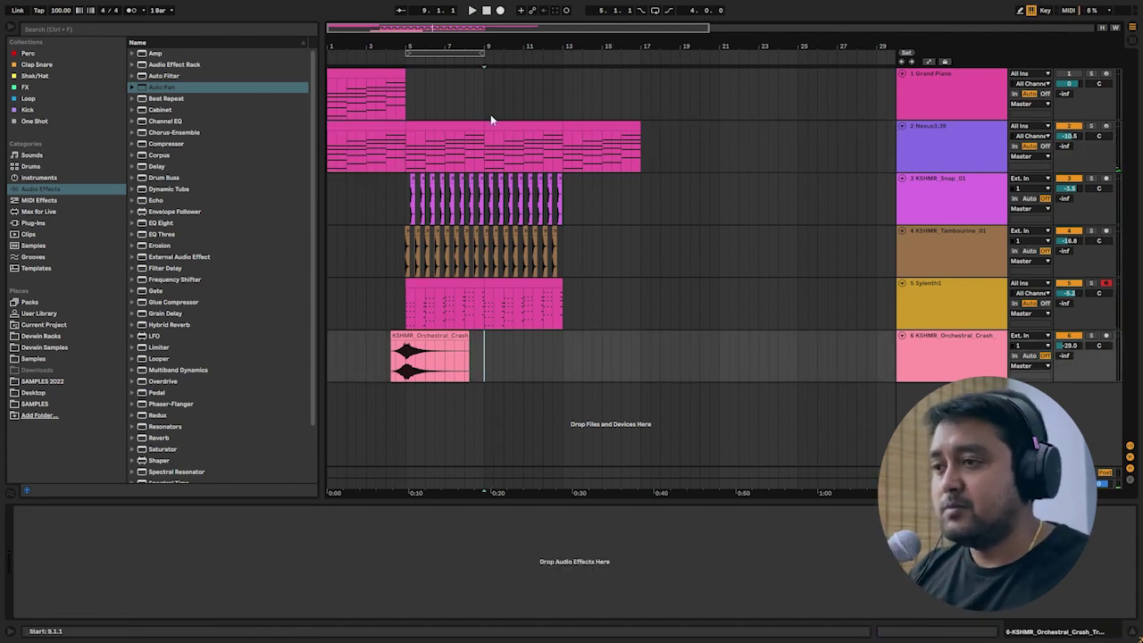
pyautogui.click(926, 306)
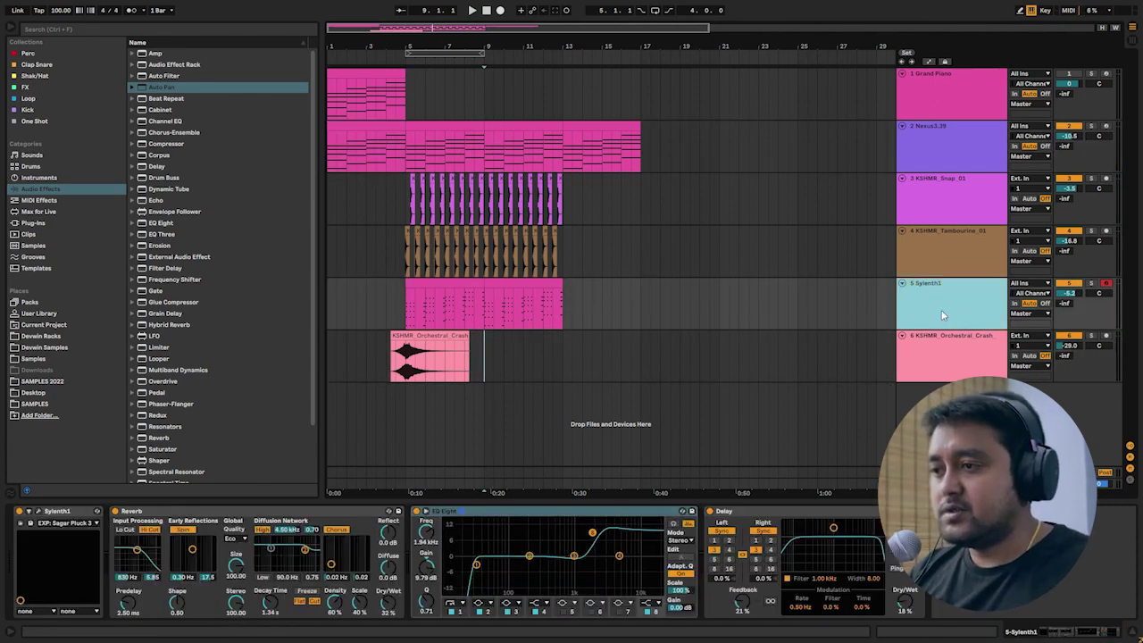
pyautogui.hotkey('ctrl', 'd')
pyautogui.click(1091, 283)
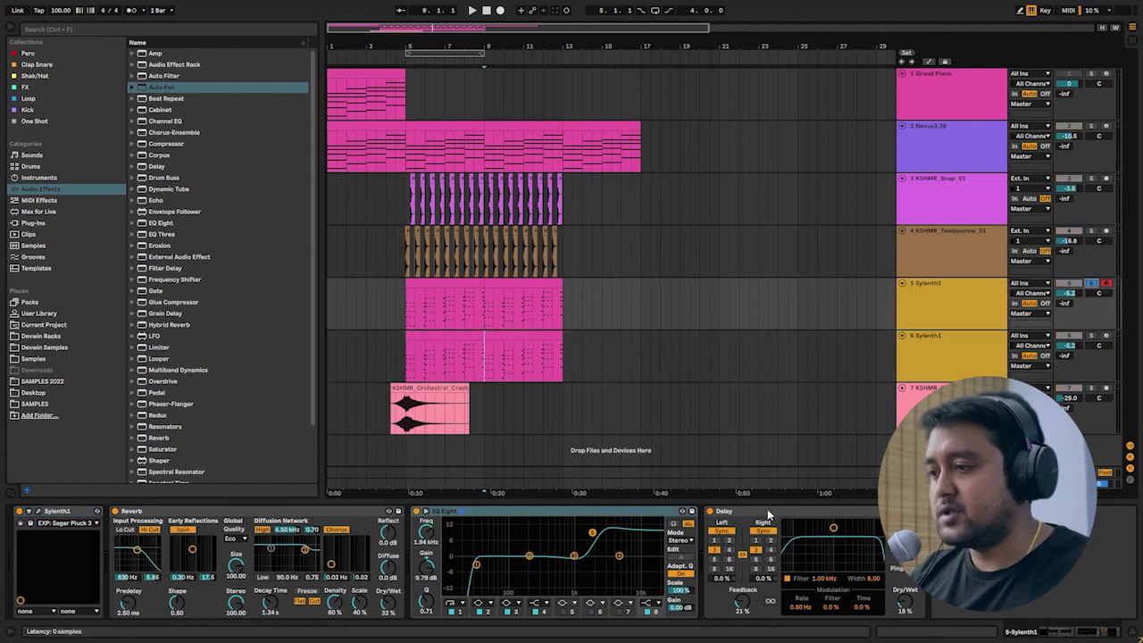
# Delete the Reverb, EQ Eight and Delay from the soloed Sylenth1 track and play its clip from bar 5.
pyautogui.click(770, 518)
pyautogui.keyDown('shift'); pyautogui.click(336, 515); pyautogui.keyUp('shift')
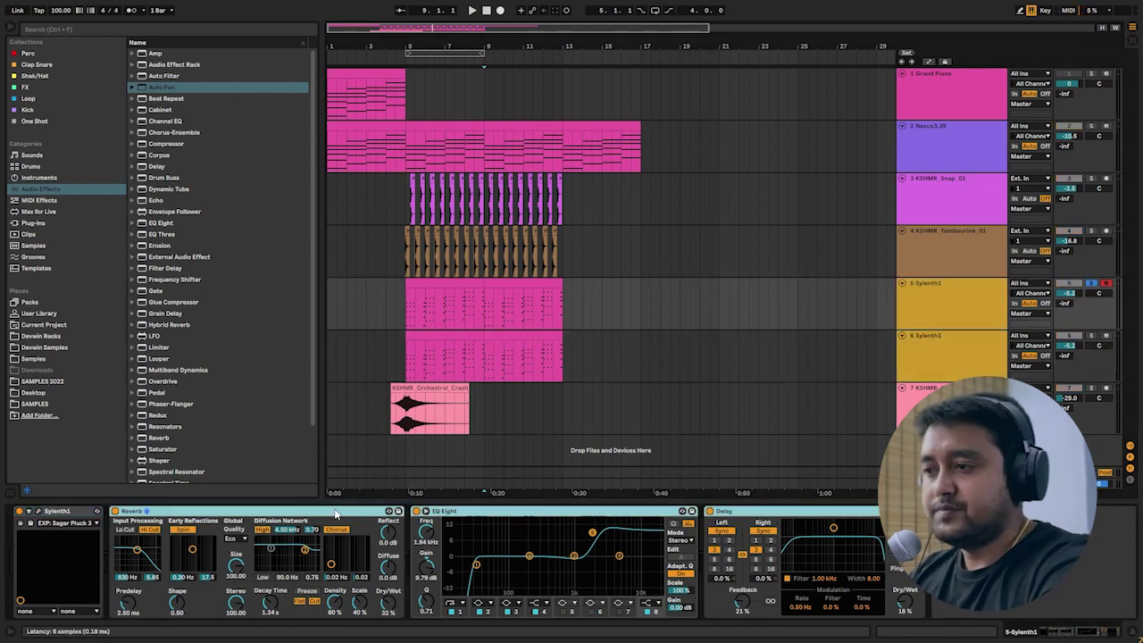
pyautogui.press('Delete')
pyautogui.click(444, 289)
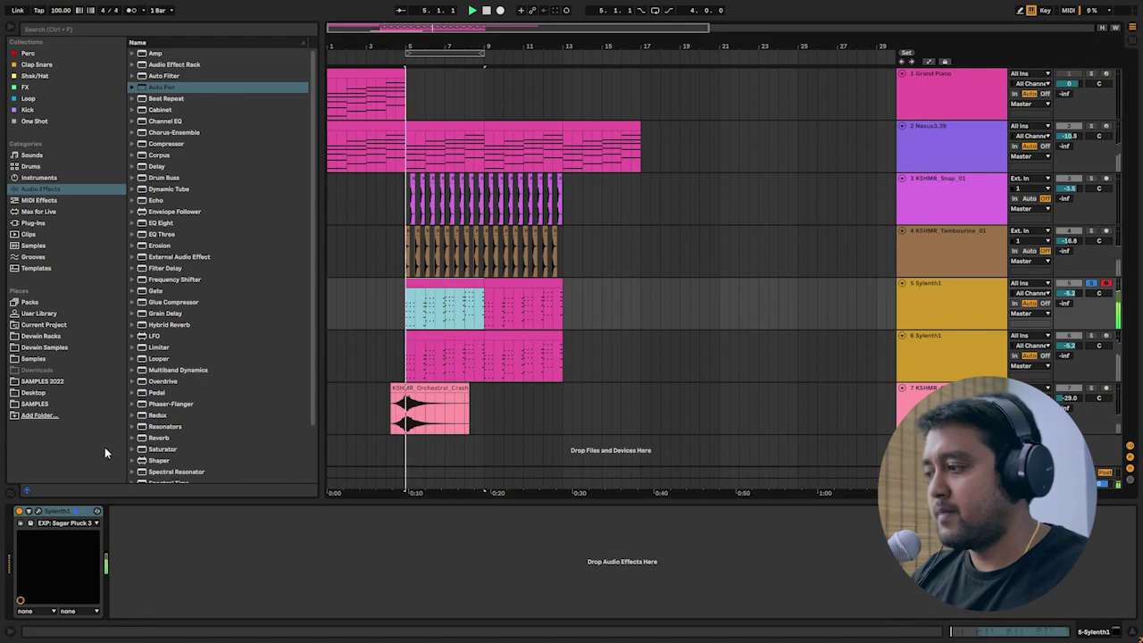
# Open the upper Sylenth1 instrument and step through its presets to EXP Pluck 5 during playback.
pyautogui.click(38, 511)
pyautogui.click(709, 221)
pyautogui.press('space')
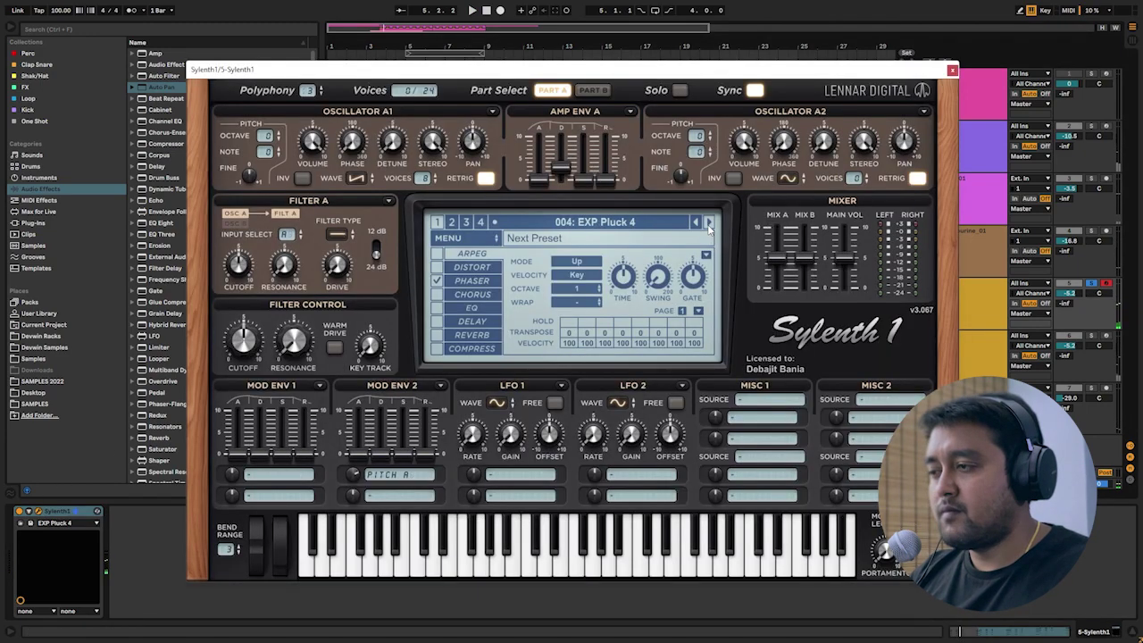
pyautogui.click(709, 222)
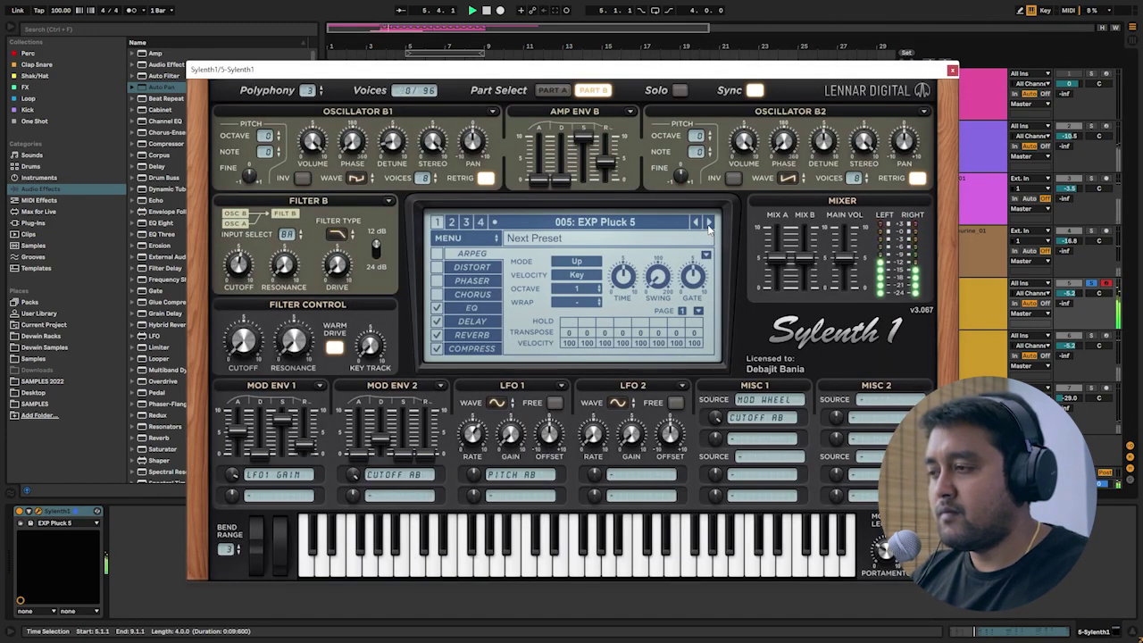
# Turn off the delay in EXP Pluck 5, try it without reverb, and unsolo the upper Sylenth1 track.
pyautogui.click(437, 335)
pyautogui.click(436, 322)
pyautogui.click(1093, 293)
pyautogui.click(437, 334)
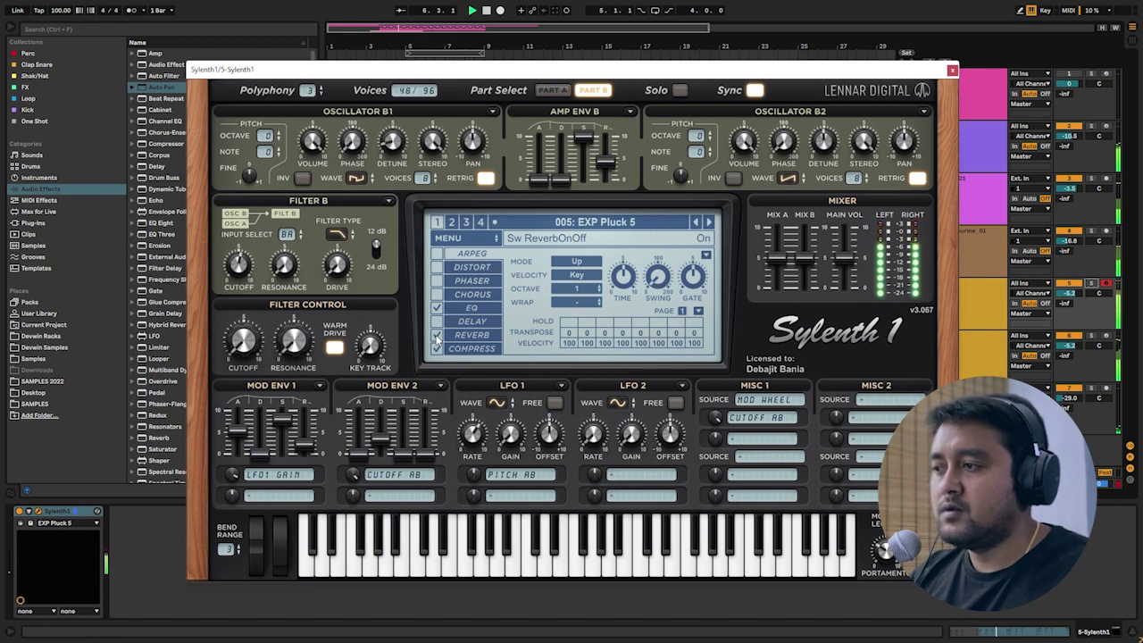
# Close the Sylenth1 window and set the upper Sylenth1 track's volume to -14.5 dB during playback.
pyautogui.moveTo(1068, 293); pyautogui.dragTo(1068, 319)
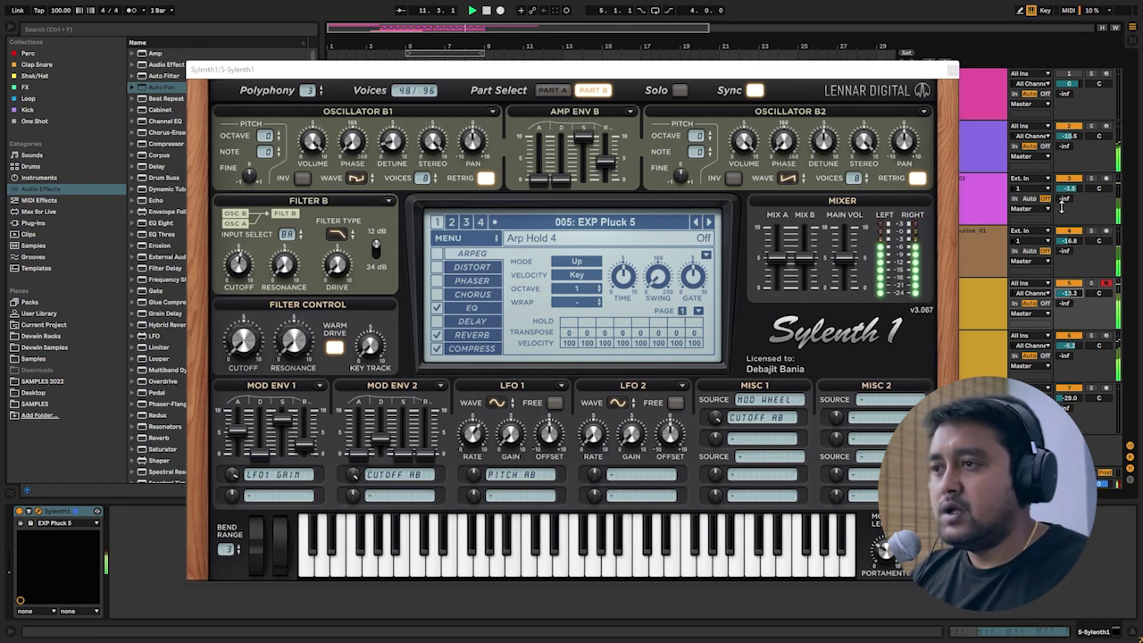
pyautogui.hotkey('ctrl', 'alt', 'p')
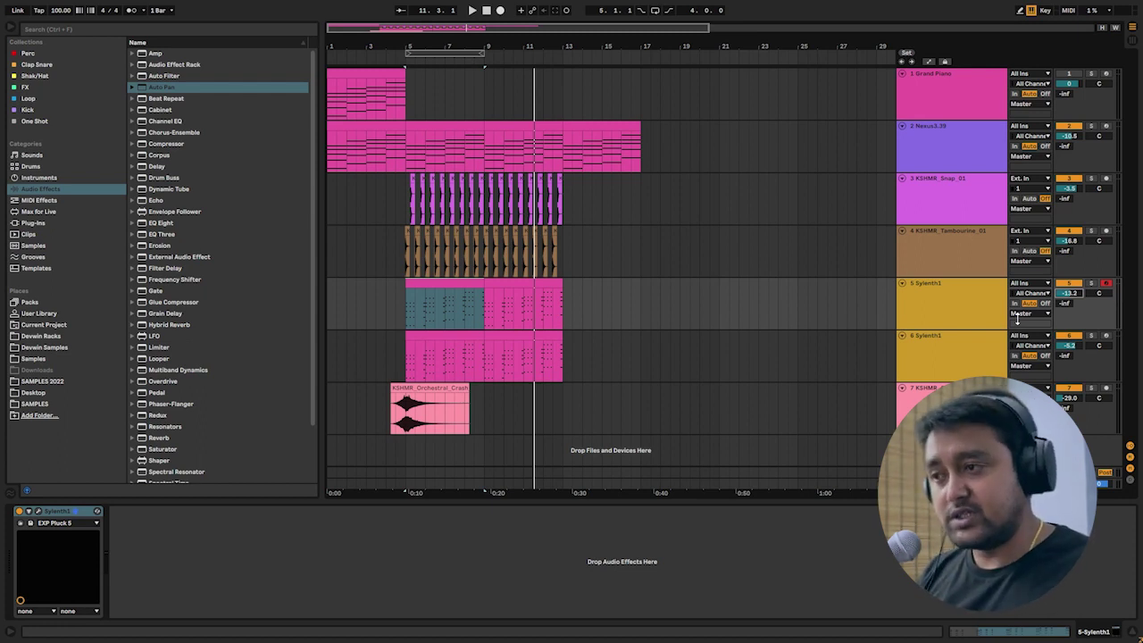
pyautogui.press('space')
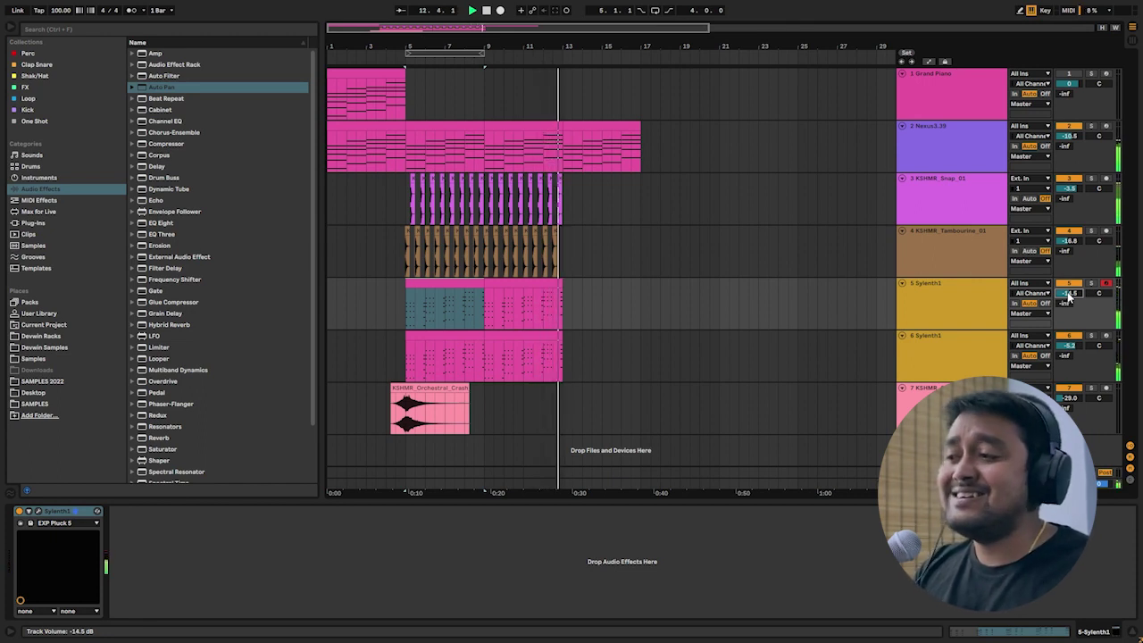
pyautogui.press('space')
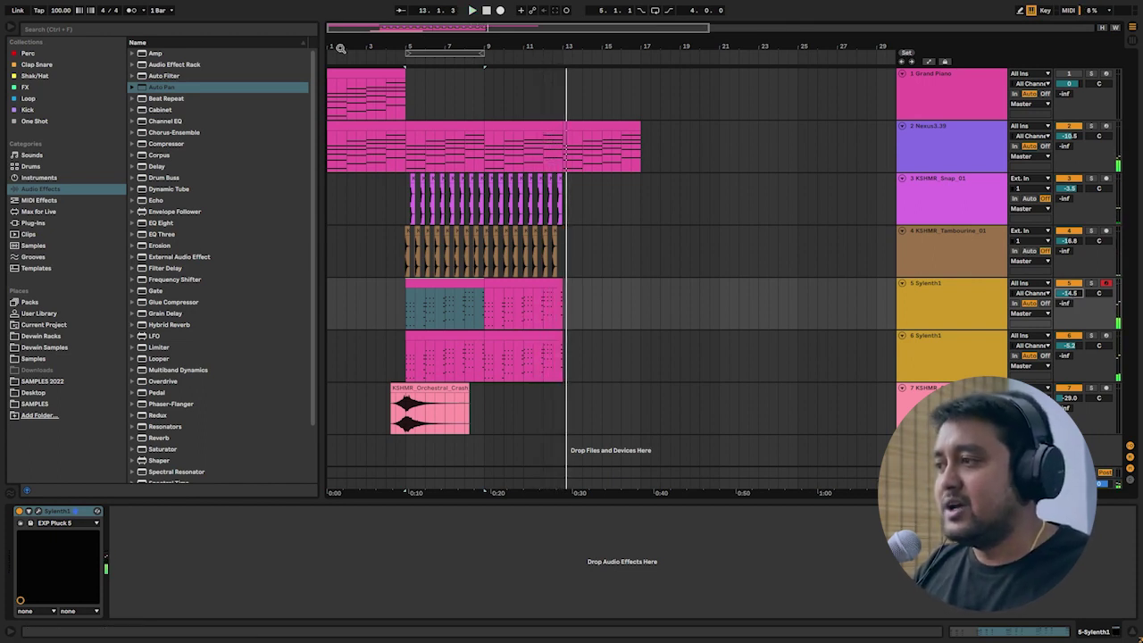
# Copy the four bars starting at bar 5 on both Sylenth1 tracks to bars 1 to 4 and play from bar 1.
pyautogui.scroll(3, 452, 121)
pyautogui.click(355, 134)
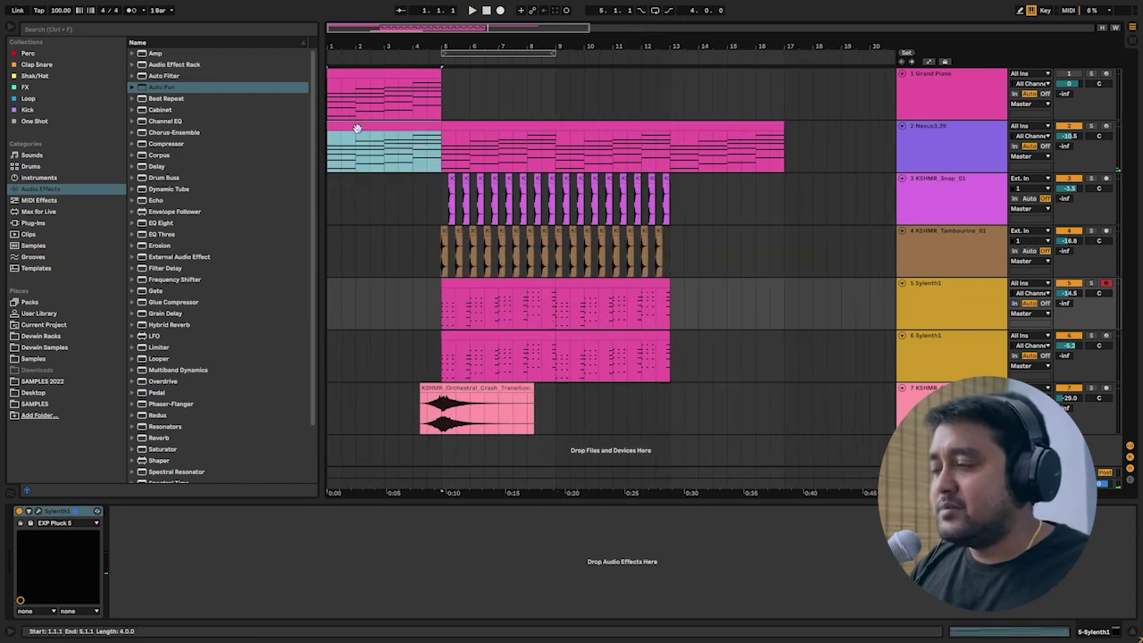
pyautogui.press('space')
pyautogui.moveTo(446, 304); pyautogui.dragTo(554, 357)
pyautogui.moveTo(512, 284); pyautogui.dragTo(397, 285)
pyautogui.press('space')
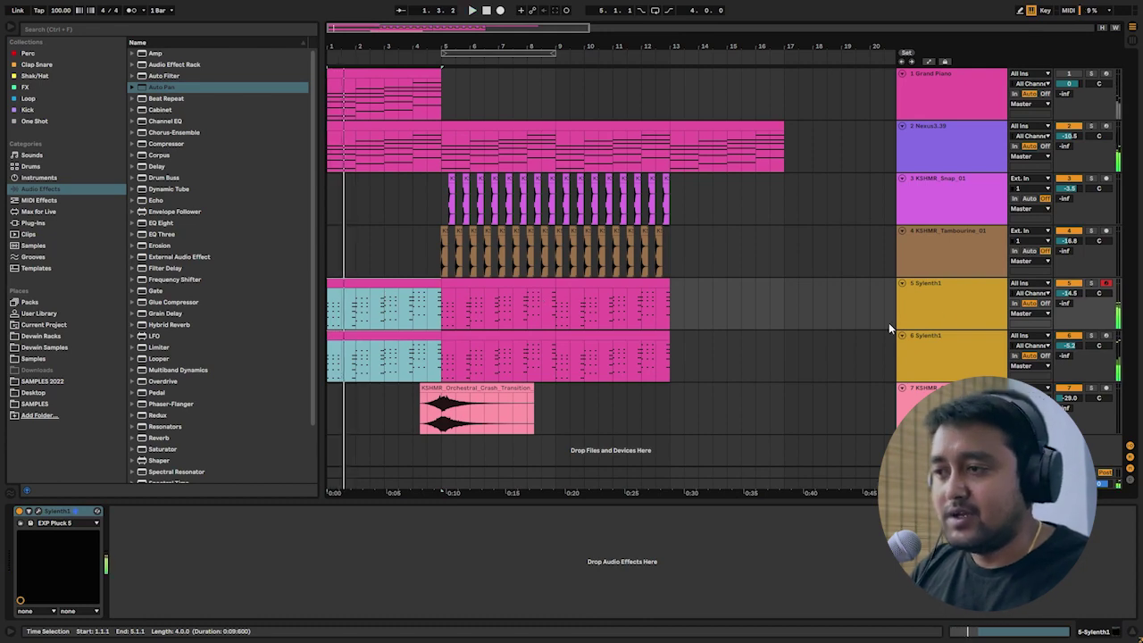
# Group the two Sylenth1 tracks together.
pyautogui.click(938, 319)
pyautogui.keyDown('shift'); pyautogui.click(950, 359); pyautogui.keyUp('shift')
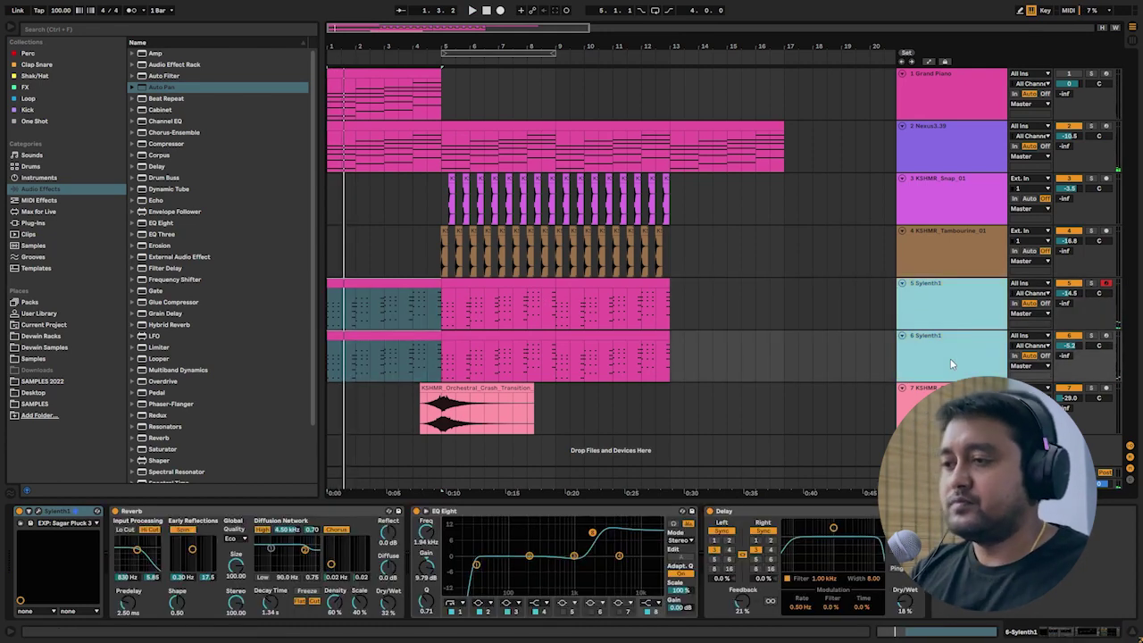
pyautogui.press('super+g')
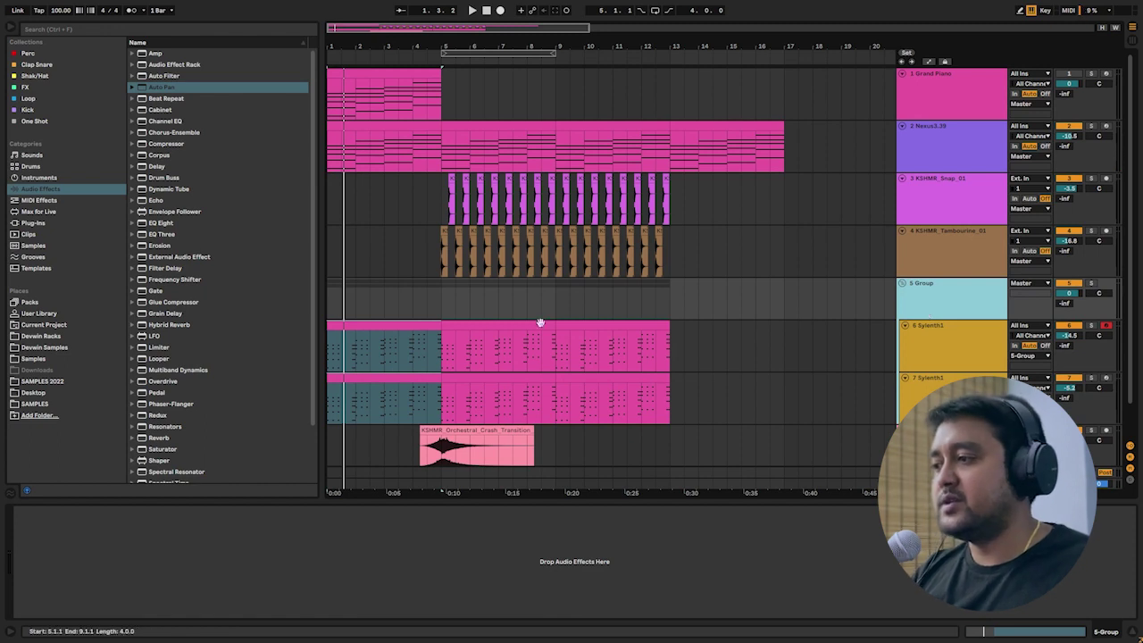
pyautogui.click(390, 321)
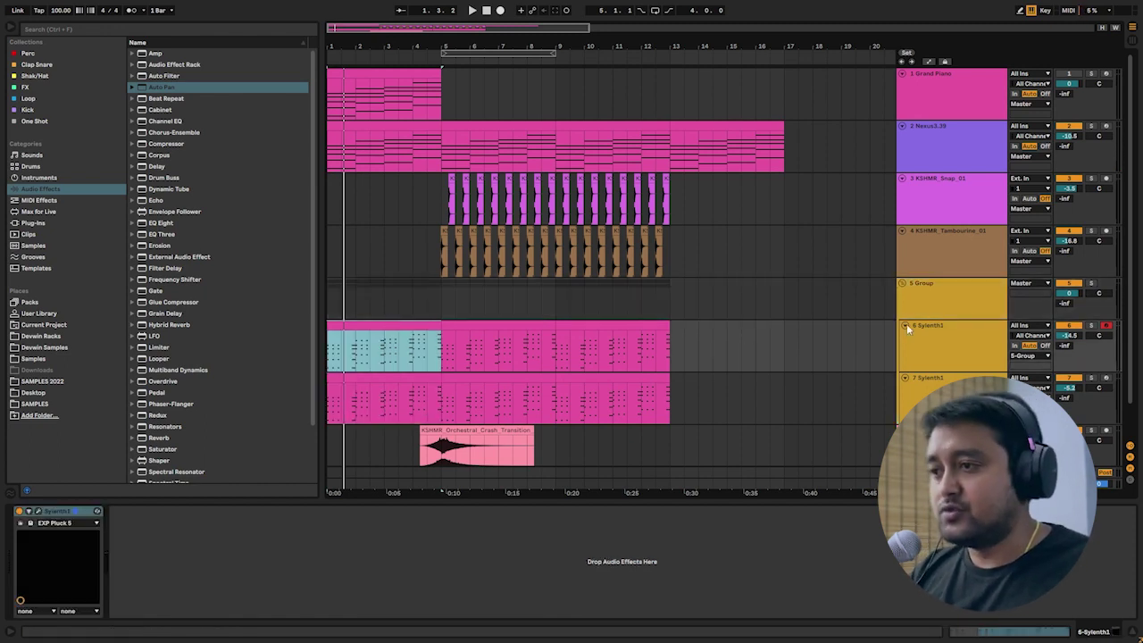
# Add an Auto Filter to the Sylenth1 group, show its automation and set the filter frequency to 19.9 kHz.
pyautogui.click(948, 301)
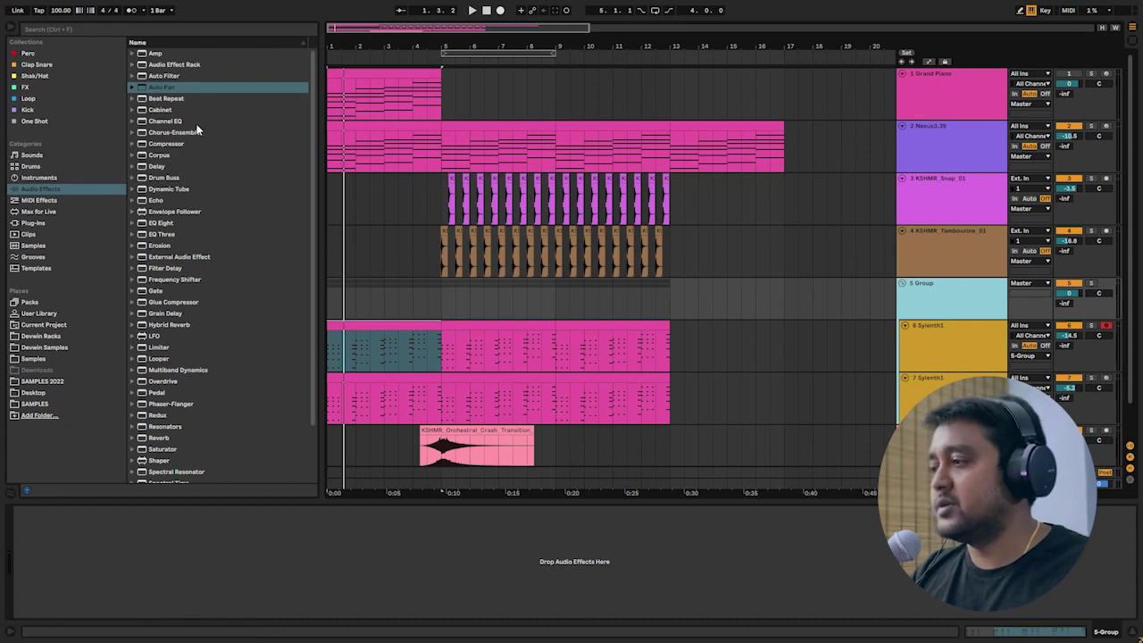
pyautogui.click(167, 76)
pyautogui.doubleClick(168, 76)
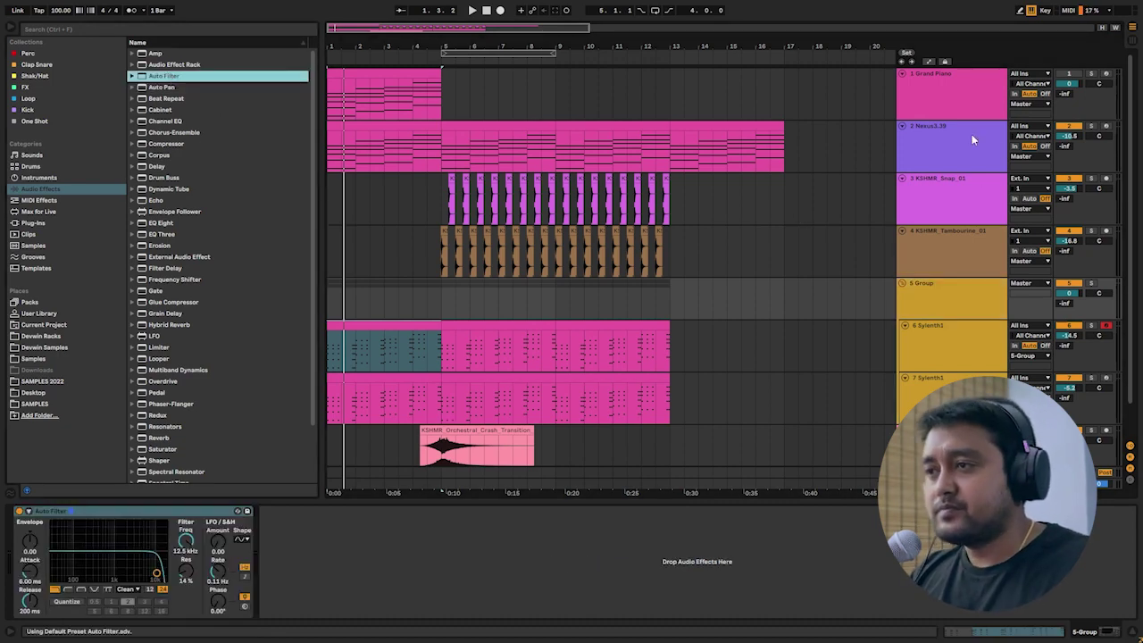
pyautogui.click(933, 61)
pyautogui.moveTo(185, 541); pyautogui.dragTo(185, 527)
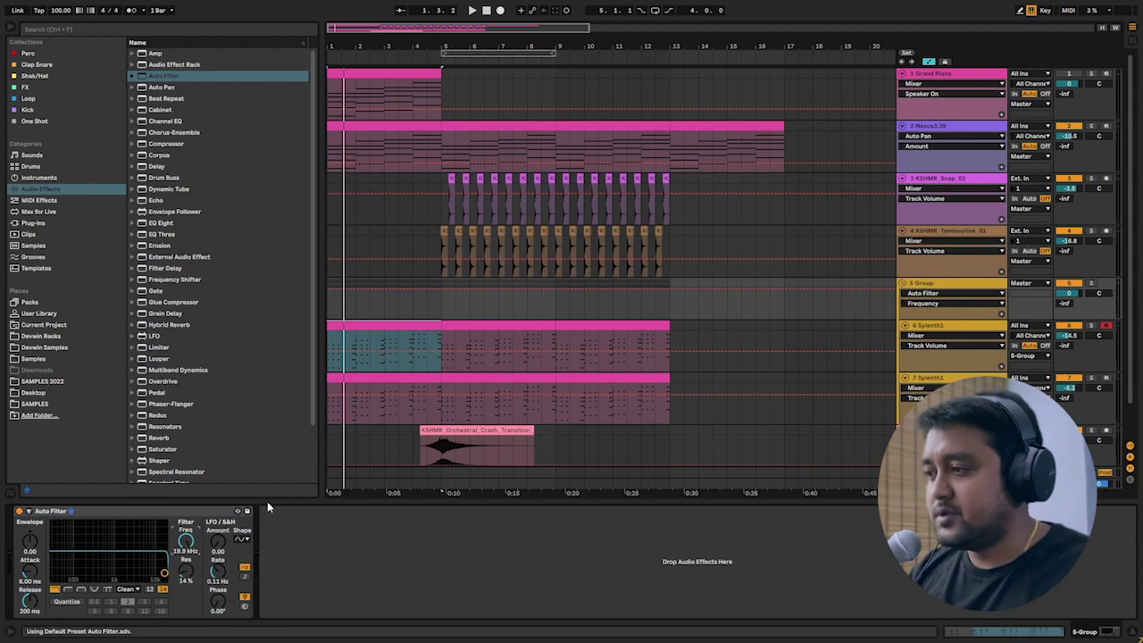
# Automate the group's Auto Filter frequency to rise from about 167 Hz at bar 1 to its full value at bar 9.
pyautogui.click(335, 295)
pyautogui.moveTo(335, 290); pyautogui.dragTo(334, 306)
pyautogui.press('space')
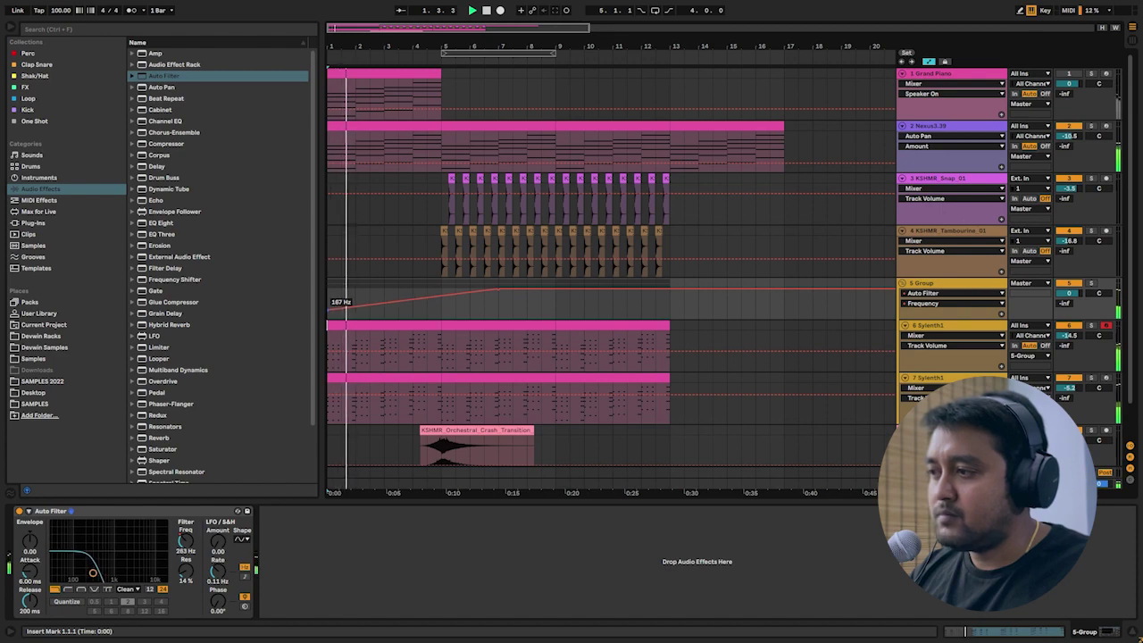
pyautogui.moveTo(492, 296); pyautogui.dragTo(555, 292)
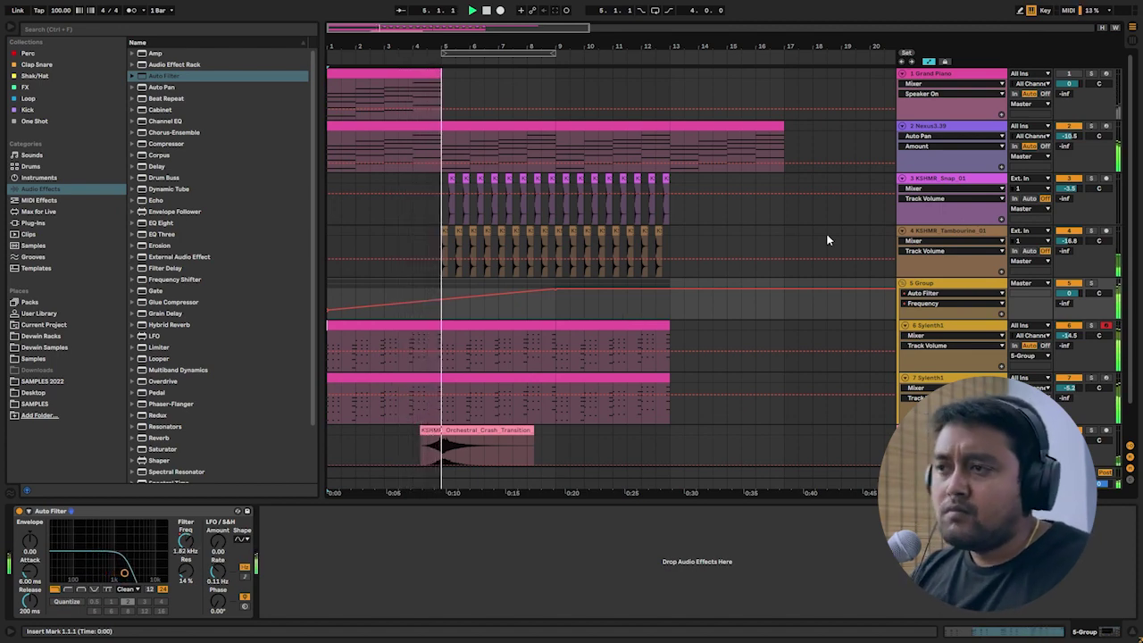
pyautogui.click(928, 61)
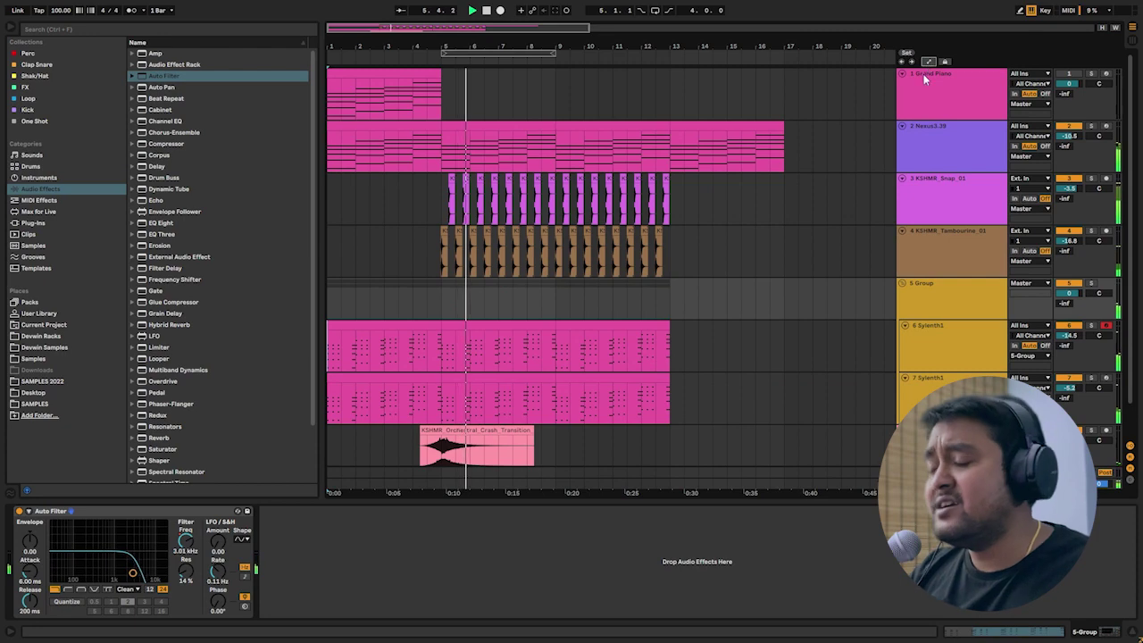
# Add an EQ Eight to the Sylenth1 group with bands 1 and 8 off, and lower band 3 while playing from bar 9.
pyautogui.click(943, 298)
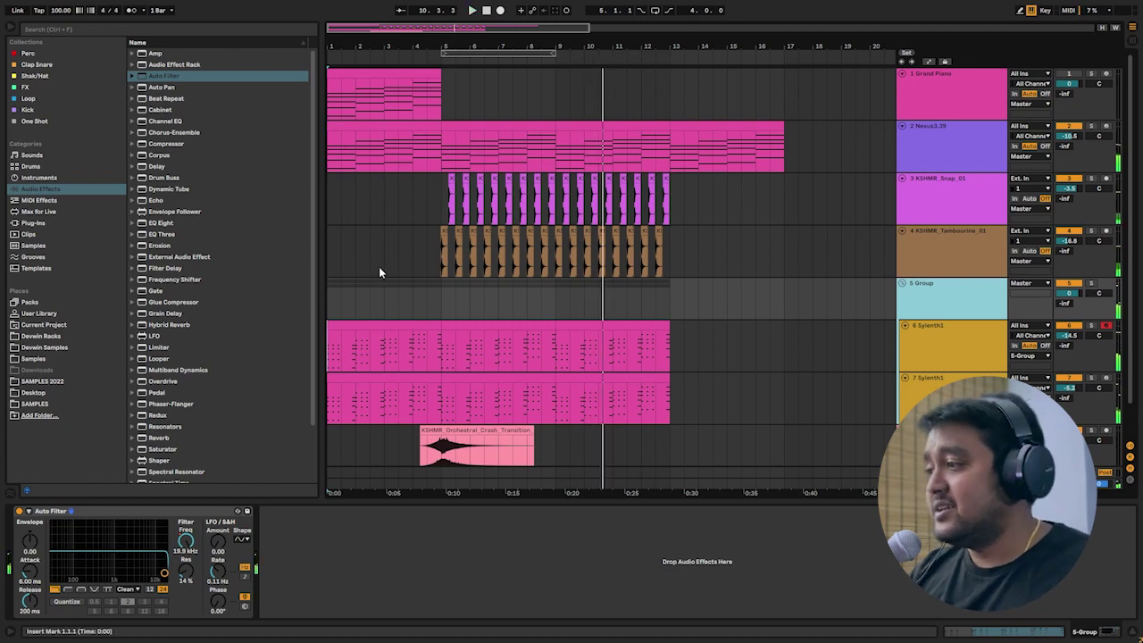
pyautogui.doubleClick(176, 223)
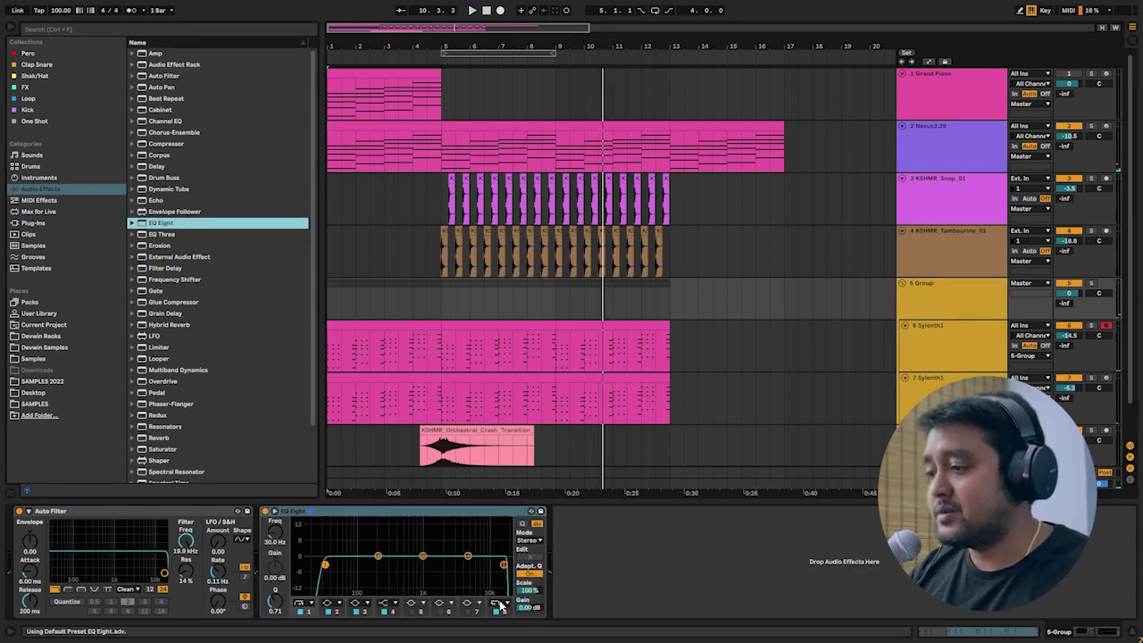
pyautogui.click(301, 611)
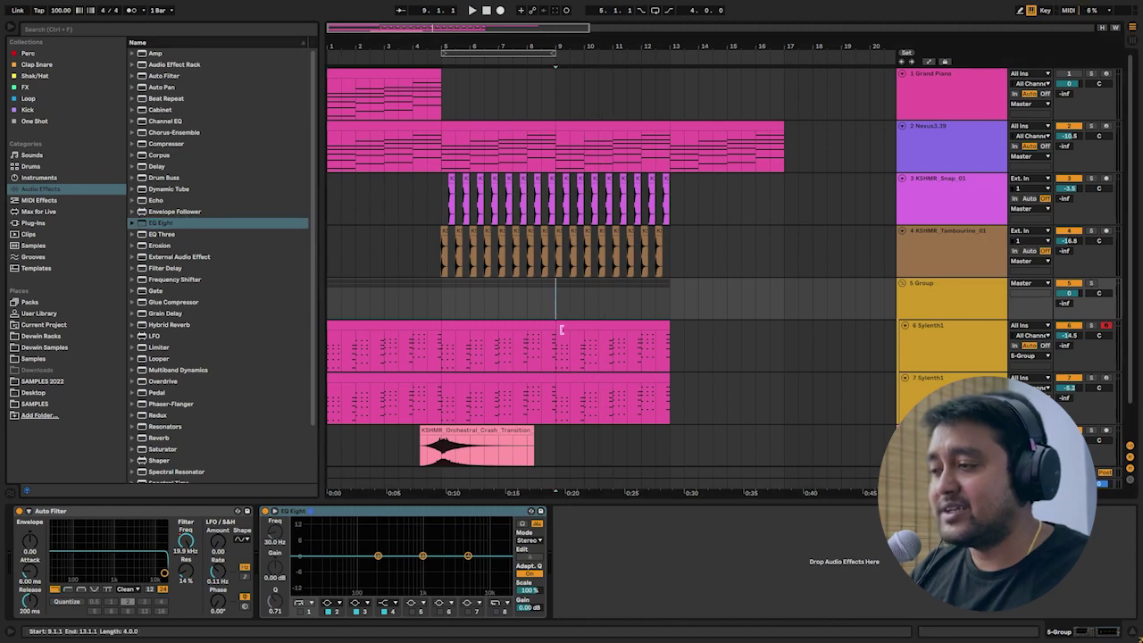
pyautogui.press('space')
pyautogui.moveTo(422, 555); pyautogui.dragTo(420, 570)
pyautogui.click(1131, 632)
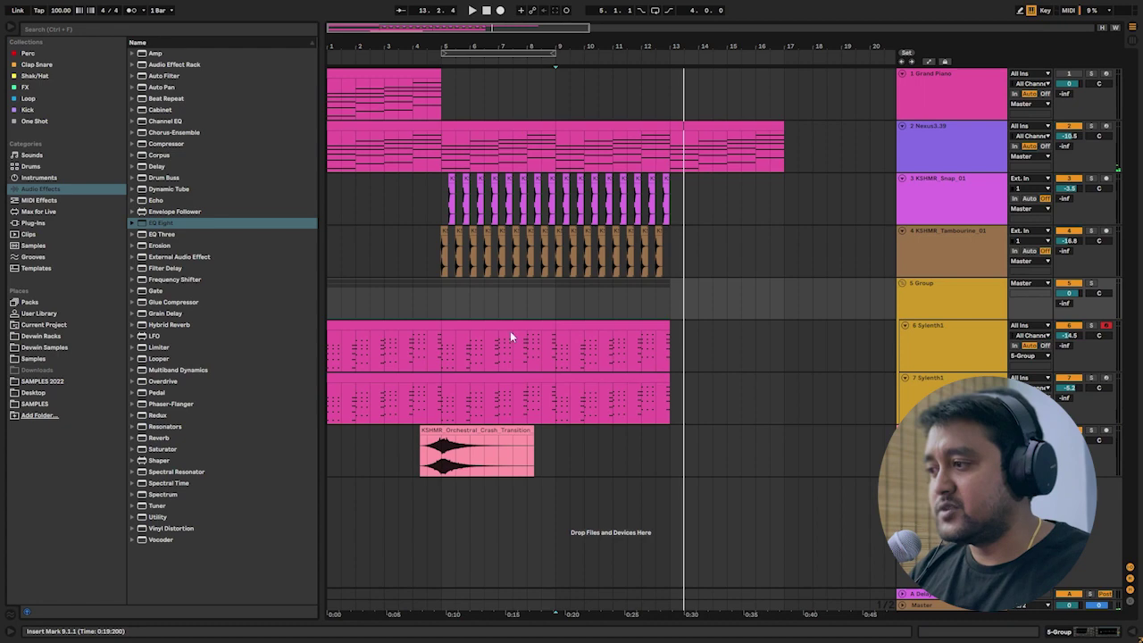
# Play the arrangement from bar 1 to listen to the layered plucks with the filter sweep.
pyautogui.click(341, 330)
pyautogui.press('space')
pyautogui.press('F11')
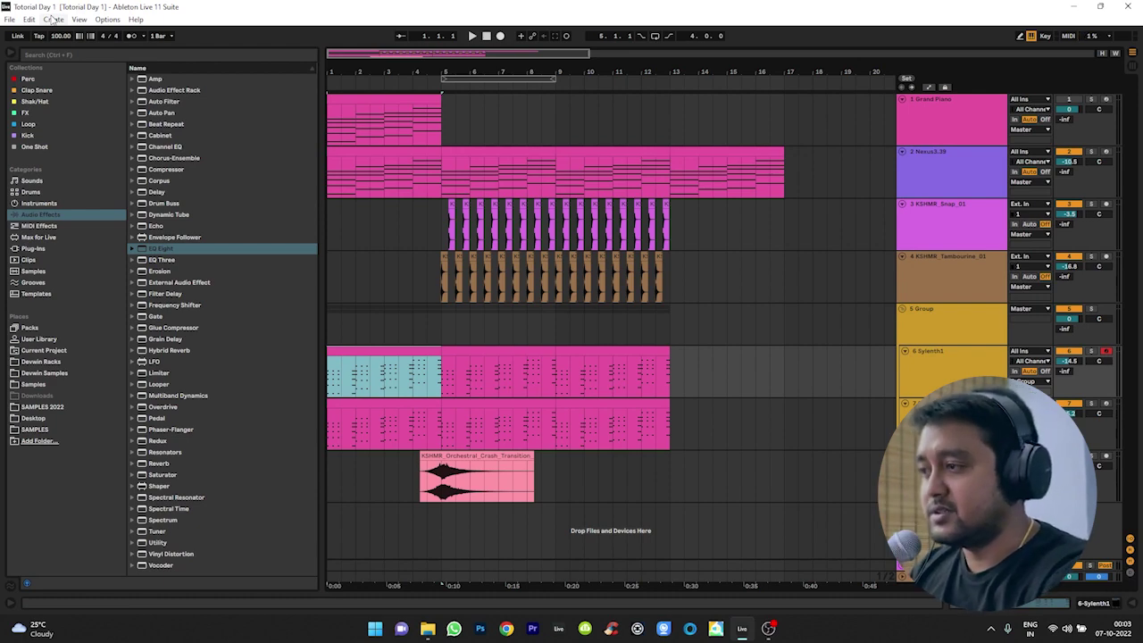
pyautogui.press('F11')
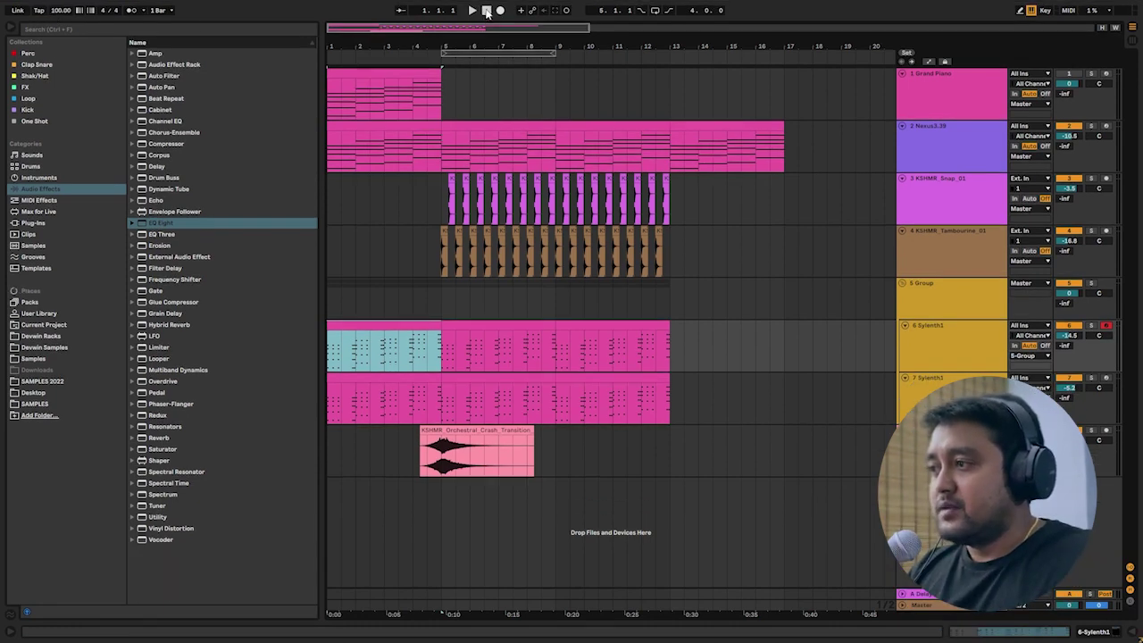
pyautogui.click(487, 11)
pyautogui.scroll(-1, 567, 349)
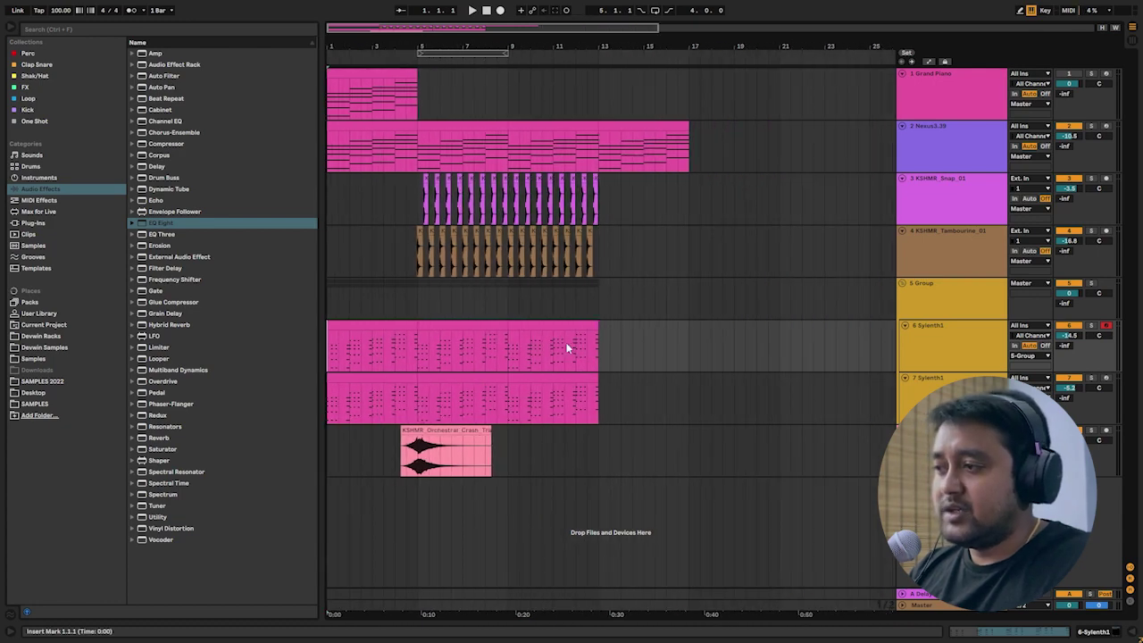
pyautogui.press('space')
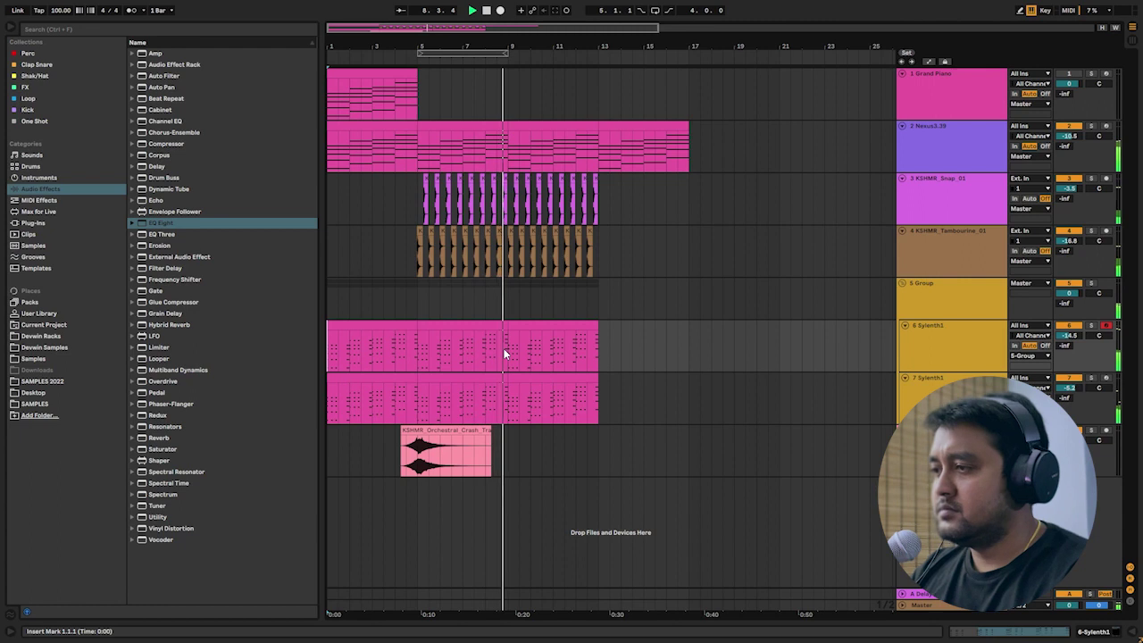
# Insert a new audio track below the orchestral crash track and record a part on it from bar 3 to bar 13.
pyautogui.click(679, 451)
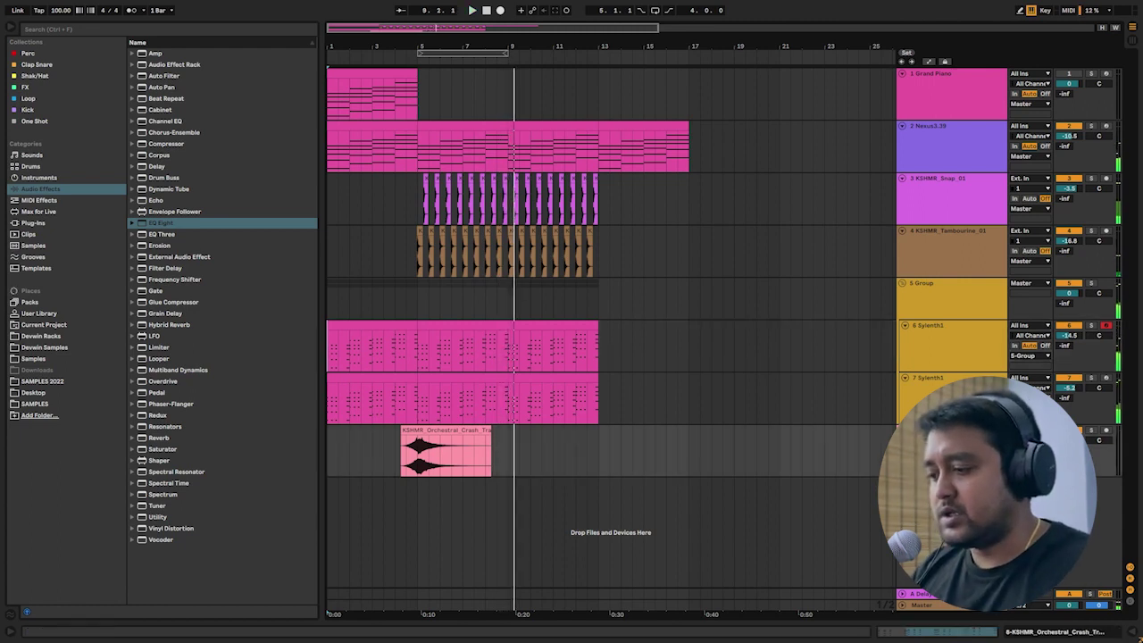
pyautogui.hotkey('ctrl', 't')
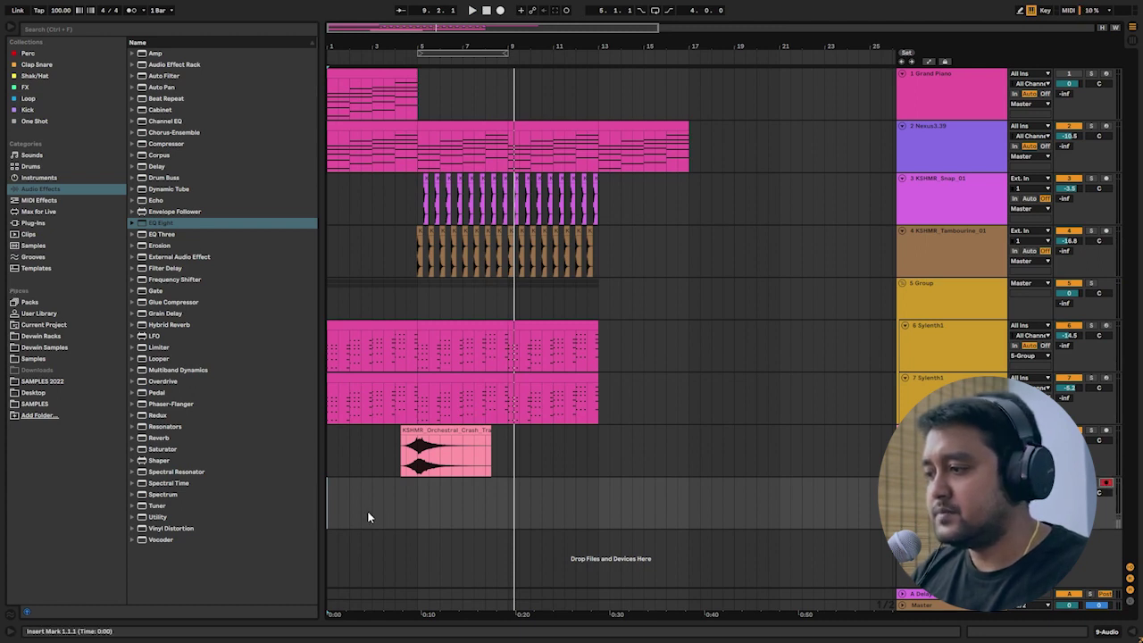
pyautogui.press('space')
pyautogui.click(372, 505)
pyautogui.press('space')
pyautogui.click(500, 10)
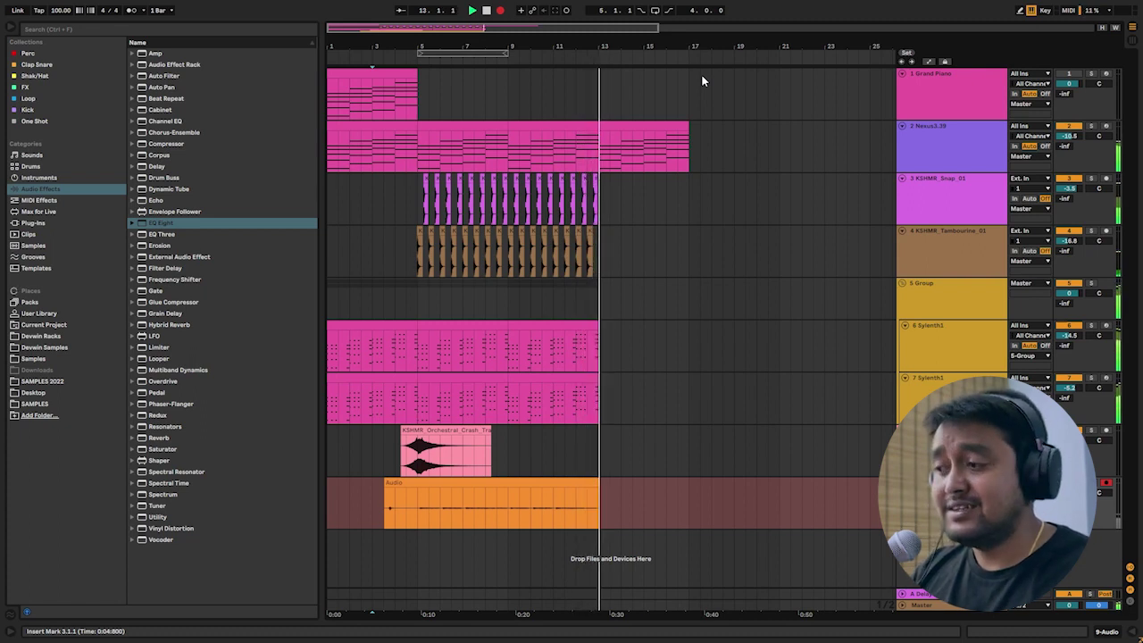
pyautogui.press('space')
# Trim the recorded audio clip to span bars 5 to 13 and raise its gain to 22.4 dB.
pyautogui.moveTo(418, 514); pyautogui.dragTo(344, 521)
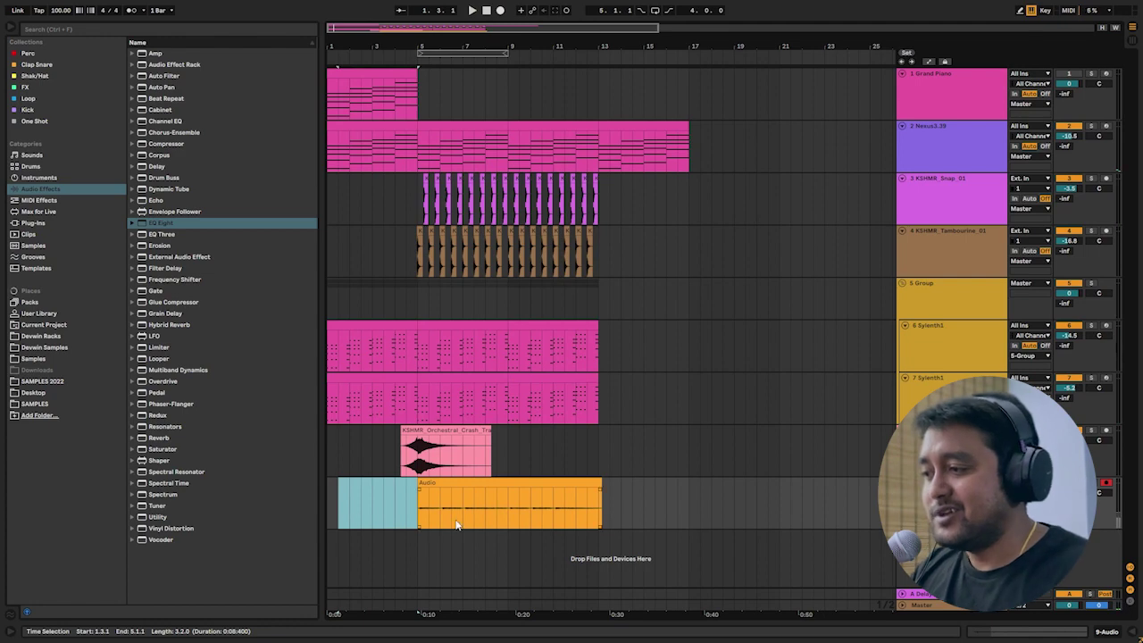
pyautogui.doubleClick(489, 487)
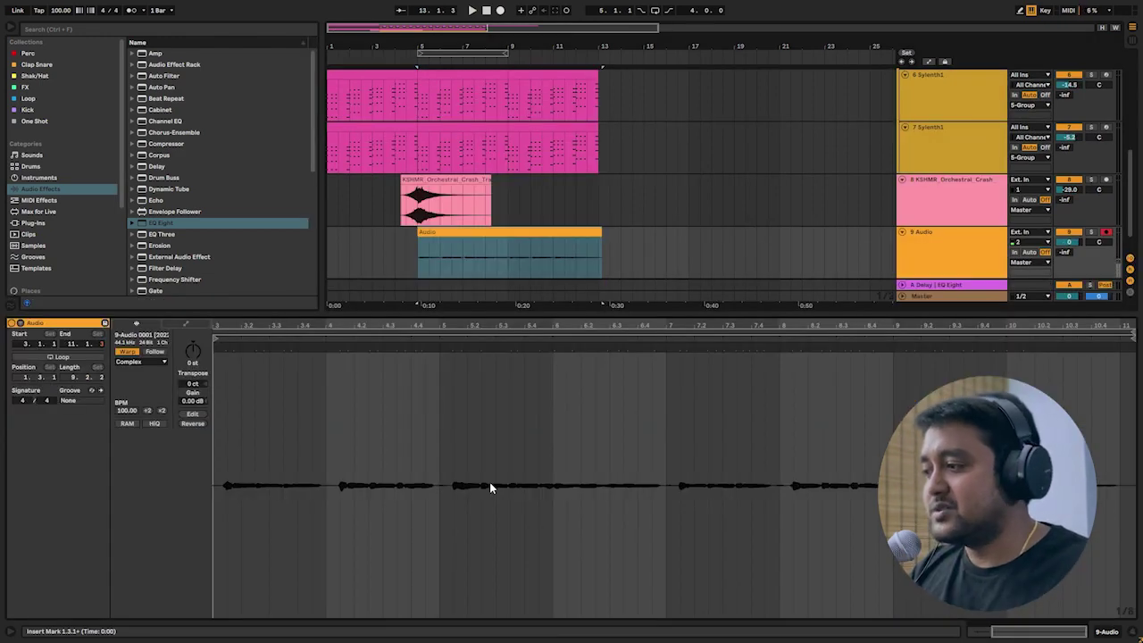
pyautogui.moveTo(192, 400); pyautogui.dragTo(193, 336)
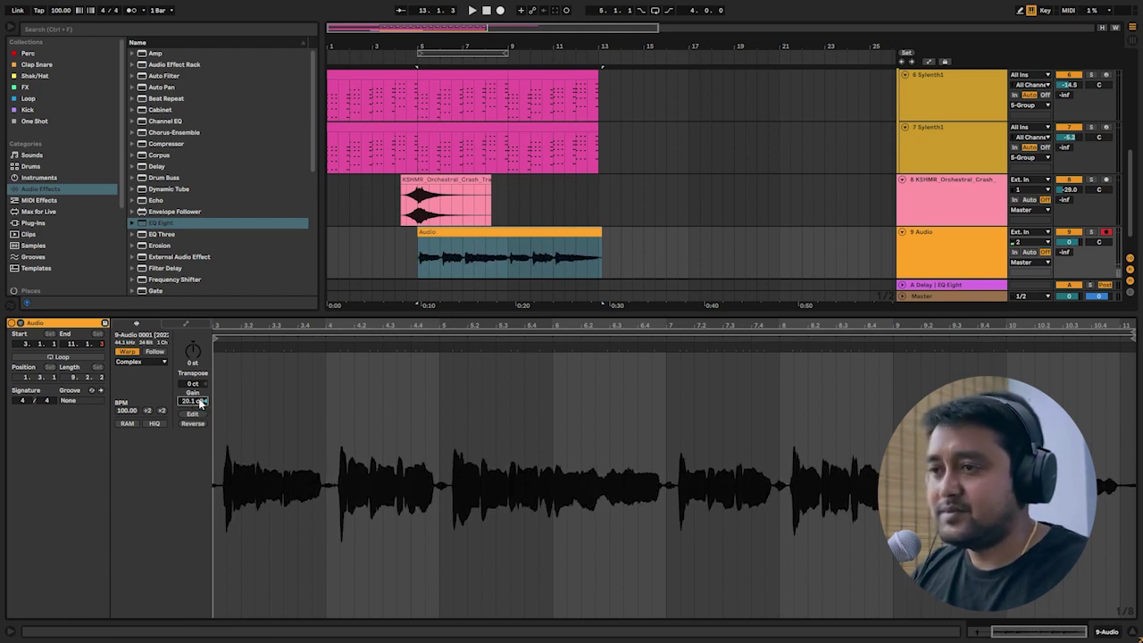
pyautogui.press('space')
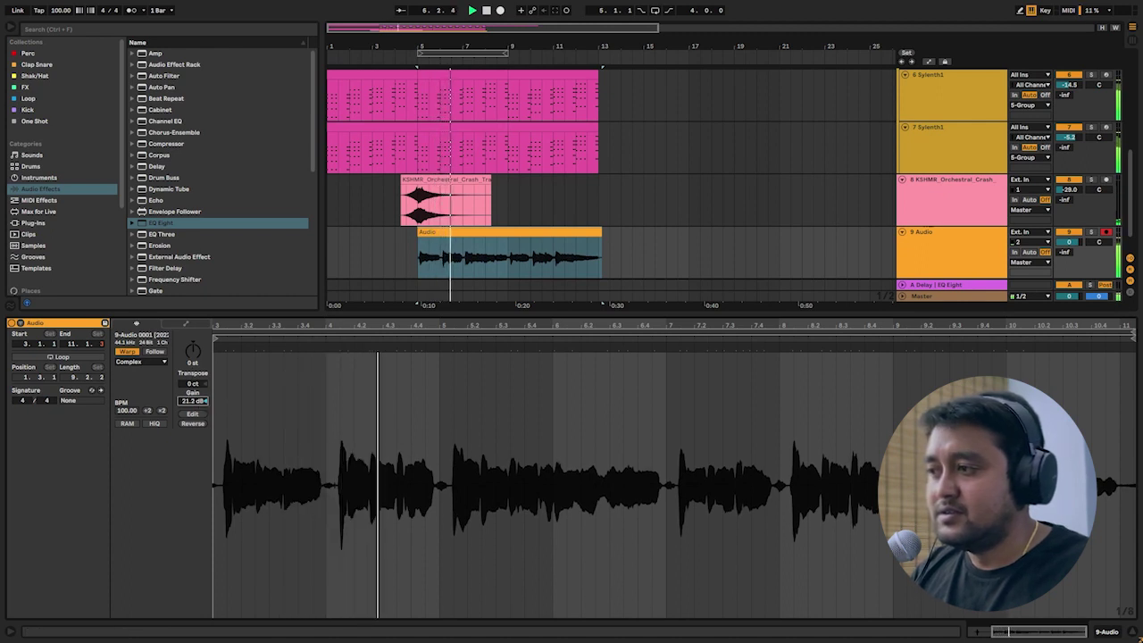
pyautogui.moveTo(194, 400); pyautogui.dragTo(194, 396)
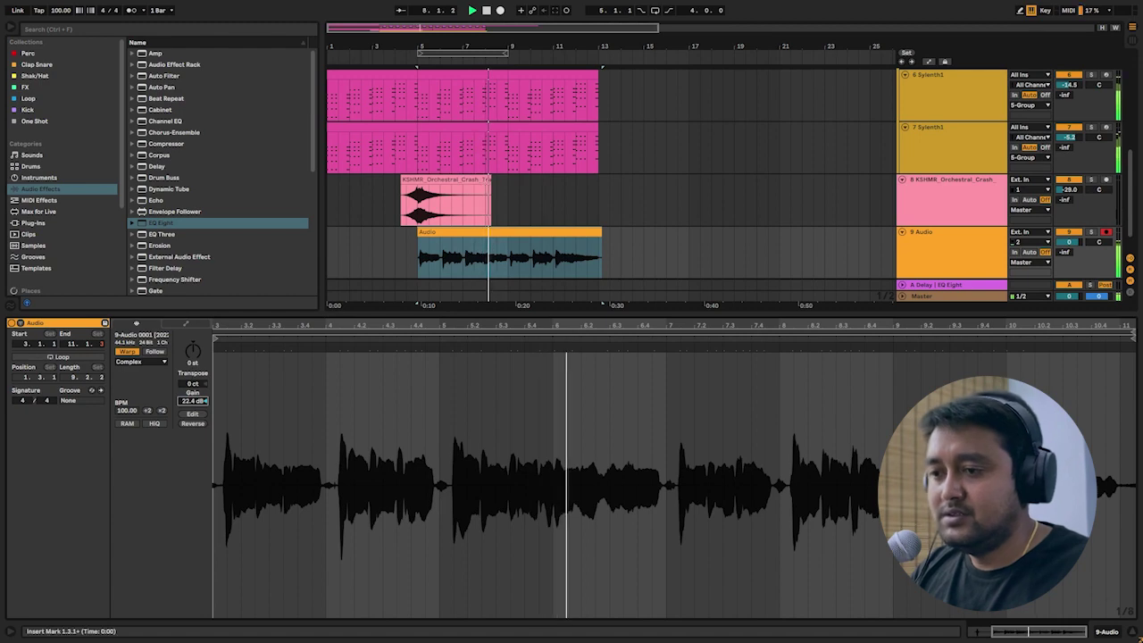
pyautogui.click(1130, 635)
pyautogui.click(600, 487)
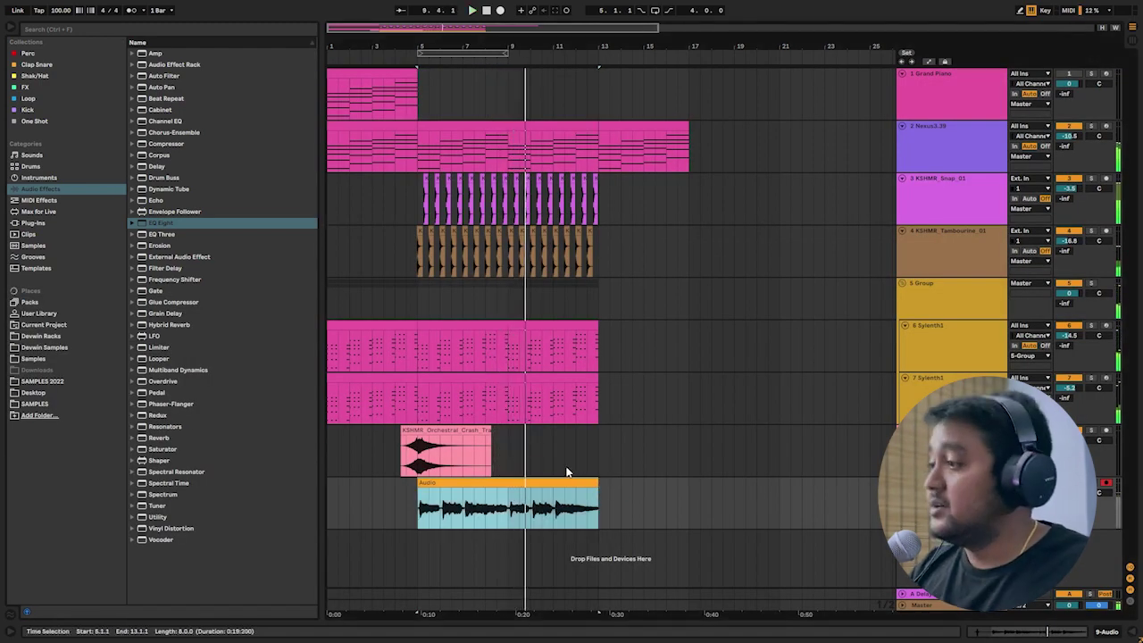
# Add the ValhallaVintageVerb plug-in to the recorded audio track.
pyautogui.click(34, 222)
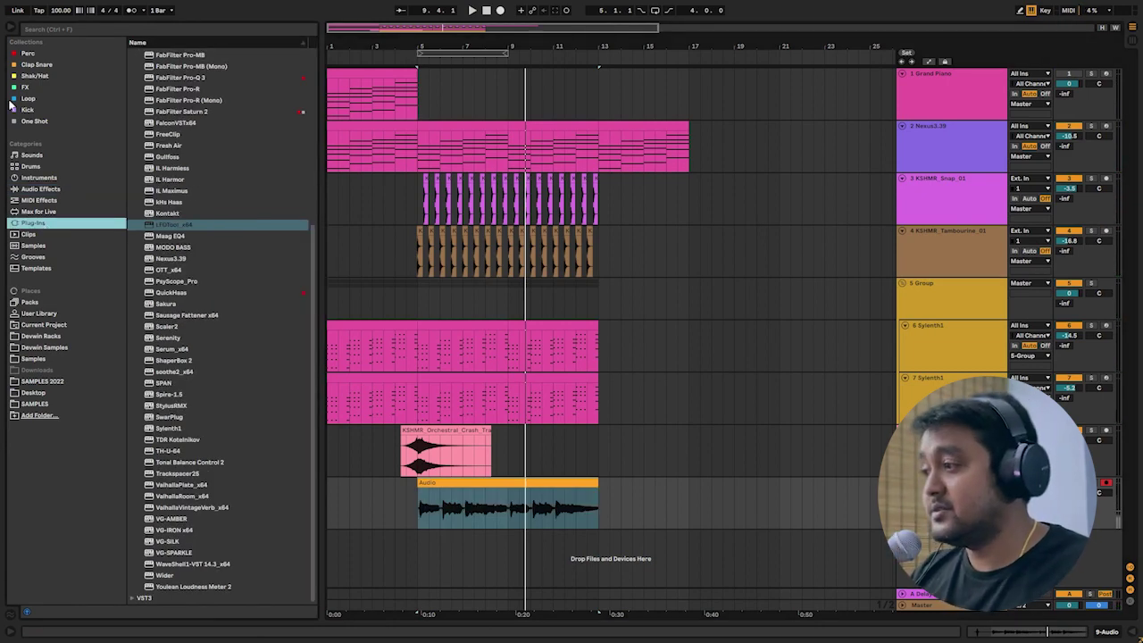
pyautogui.scroll(3, 228, 278)
pyautogui.scroll(-3, 241, 331)
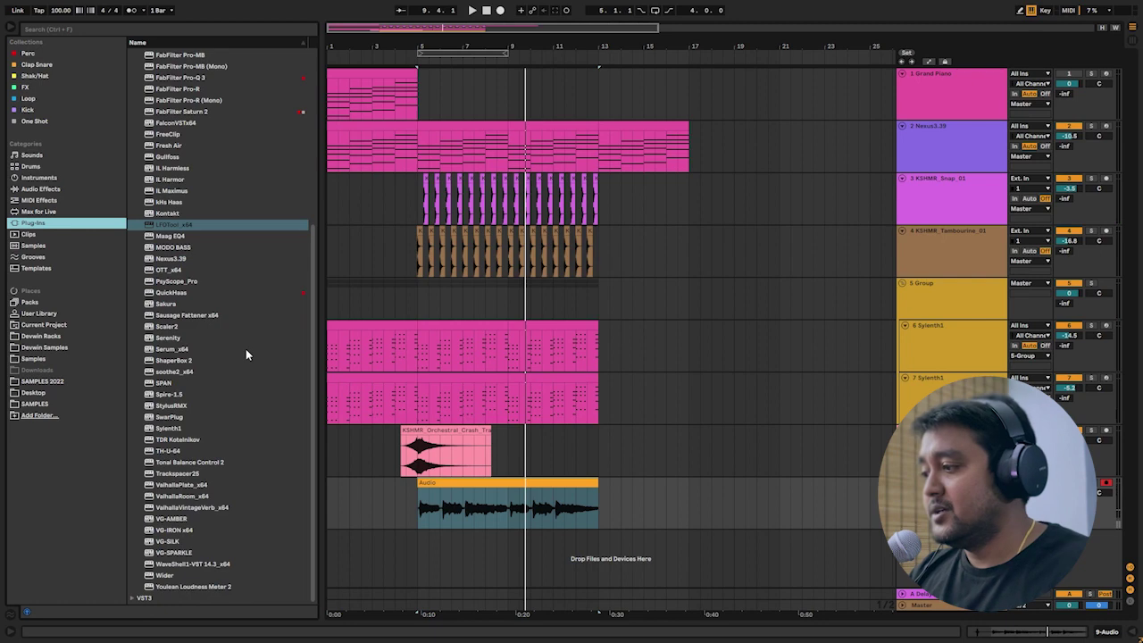
pyautogui.doubleClick(209, 507)
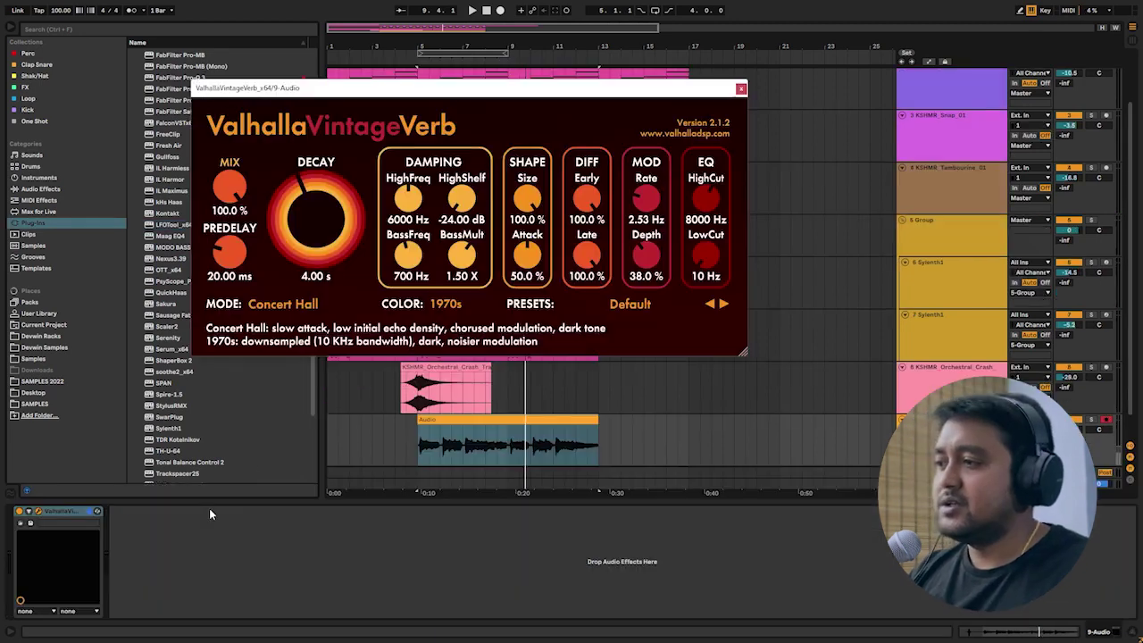
# Set the reverb's LowCut to 670 Hz and Mix to 43.2 %, and adjust the audio track volume to -4.8 dB while playing from bar 5.
pyautogui.moveTo(706, 254); pyautogui.dragTo(702, 237)
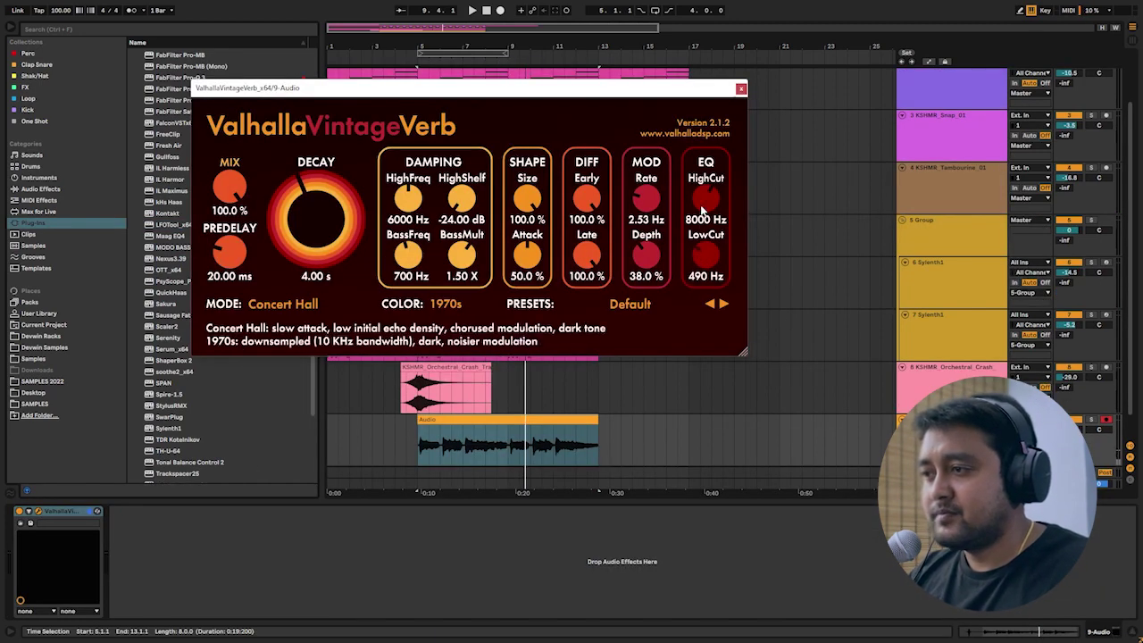
pyautogui.moveTo(704, 194); pyautogui.dragTo(703, 190)
pyautogui.moveTo(230, 186); pyautogui.dragTo(231, 205)
pyautogui.press('space')
pyautogui.moveTo(257, 328); pyautogui.dragTo(252, 286)
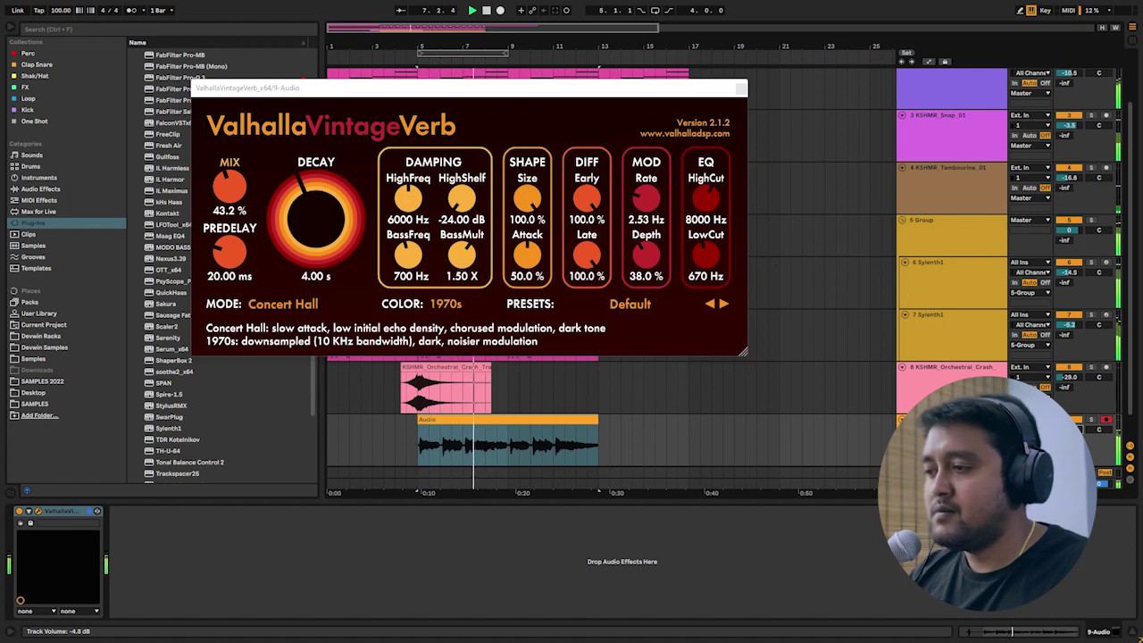
pyautogui.click(741, 89)
pyautogui.moveTo(1126, 500); pyautogui.dragTo(1126, 622)
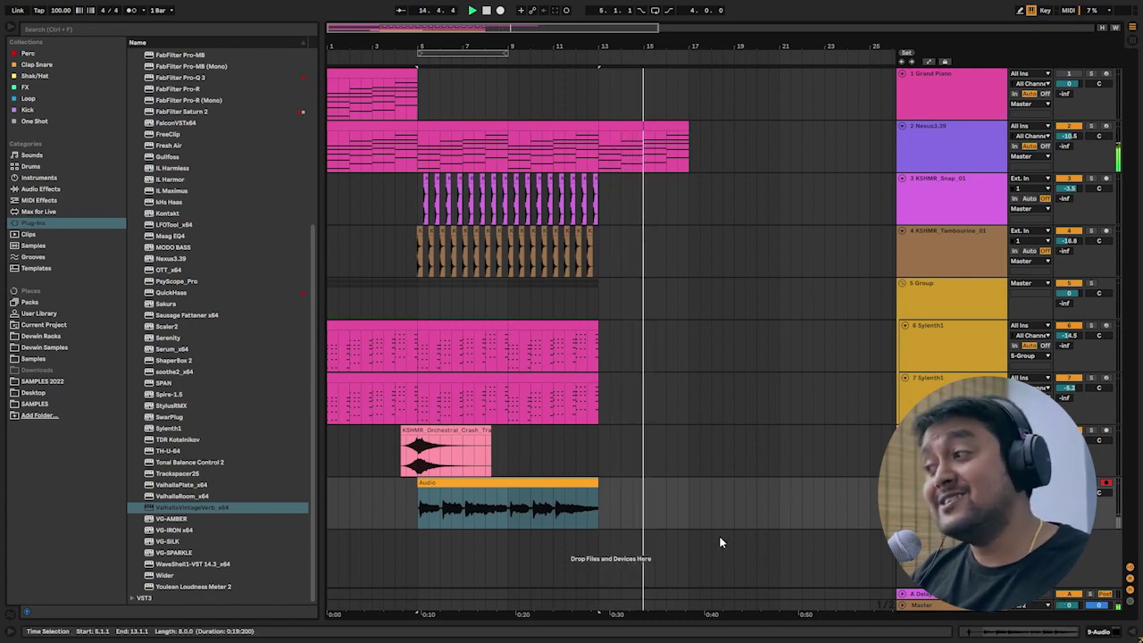
# Add a Delay after the reverb on the audio track, using Fade mode with Ping Pong on.
pyautogui.click(42, 189)
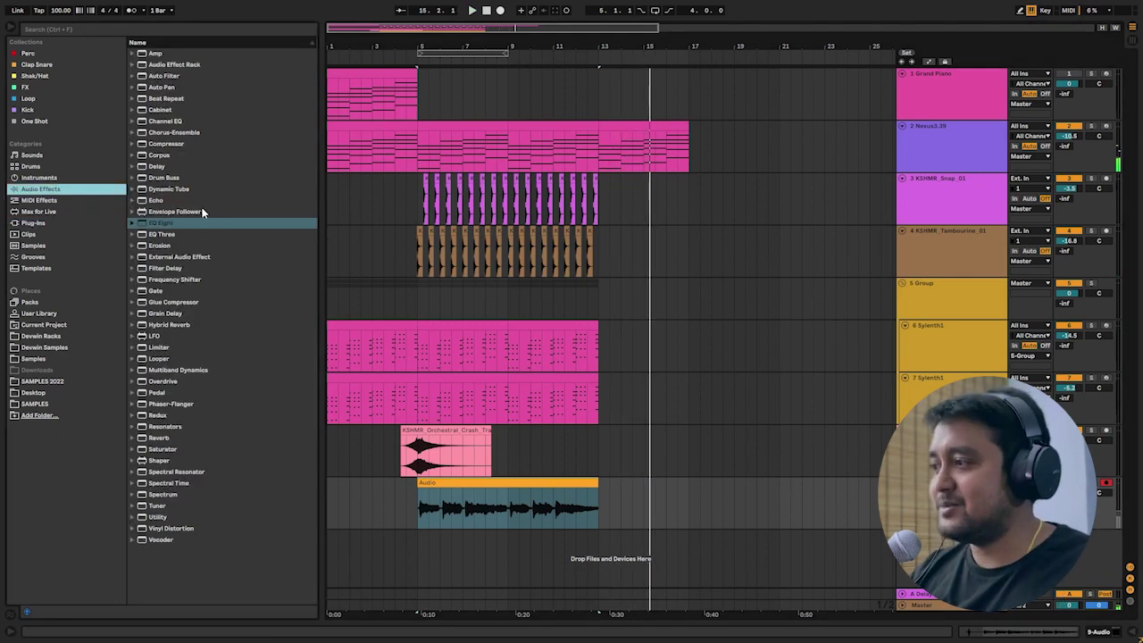
pyautogui.doubleClick(159, 168)
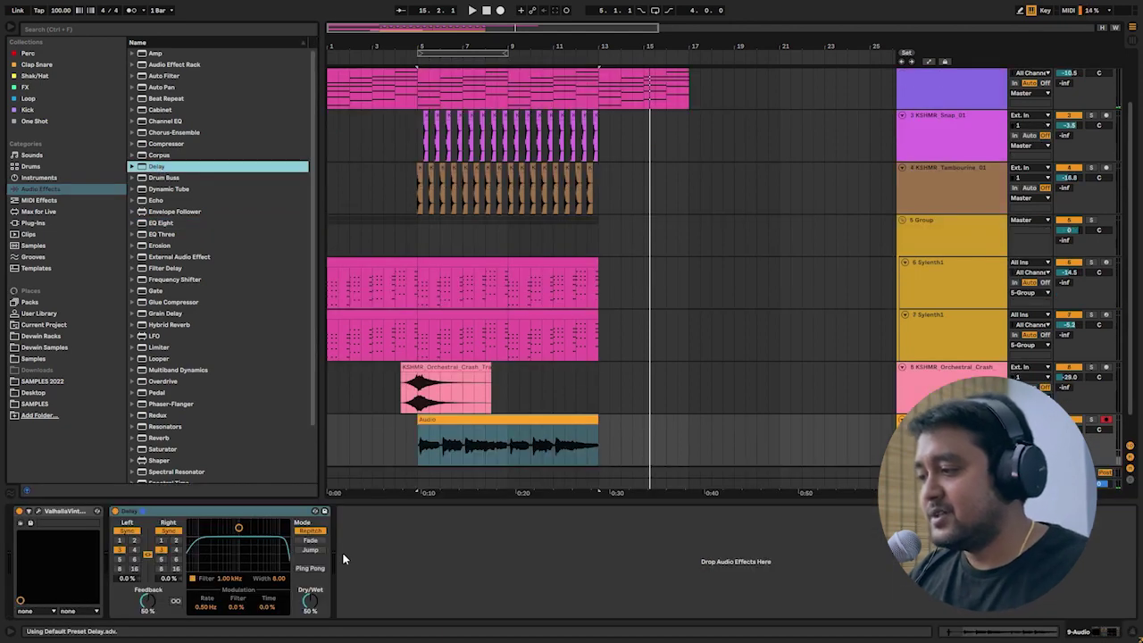
pyautogui.click(308, 542)
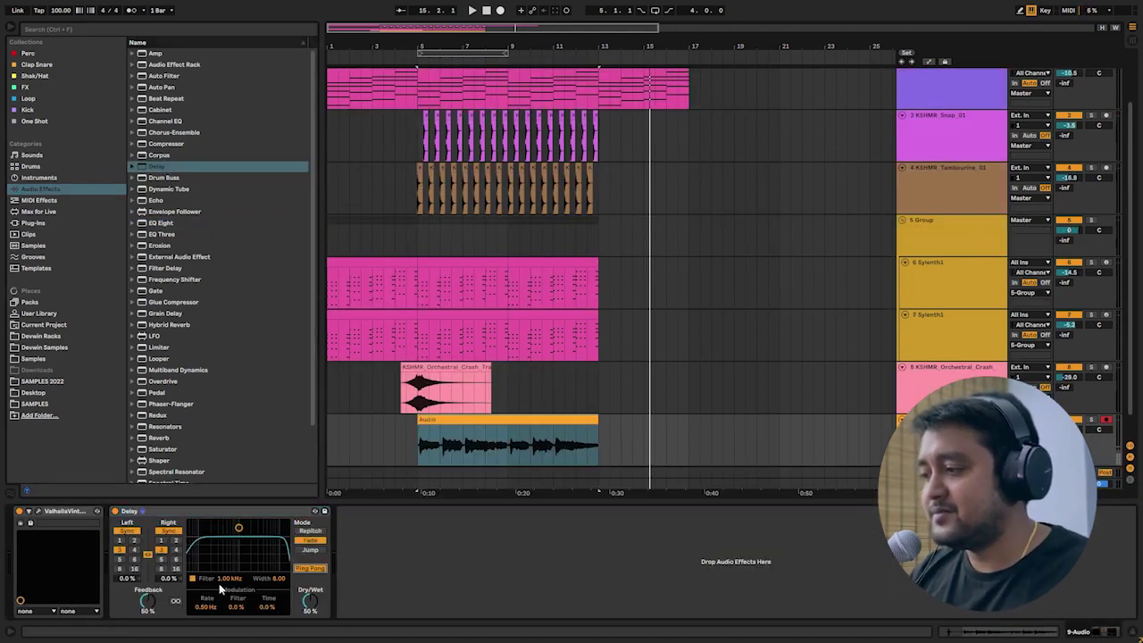
# Set the Delay's feedback to 34 % and dry/wet to 28 %, and lower the audio track to -7.2 dB during playback.
pyautogui.moveTo(315, 607); pyautogui.dragTo(314, 625)
pyautogui.press('space')
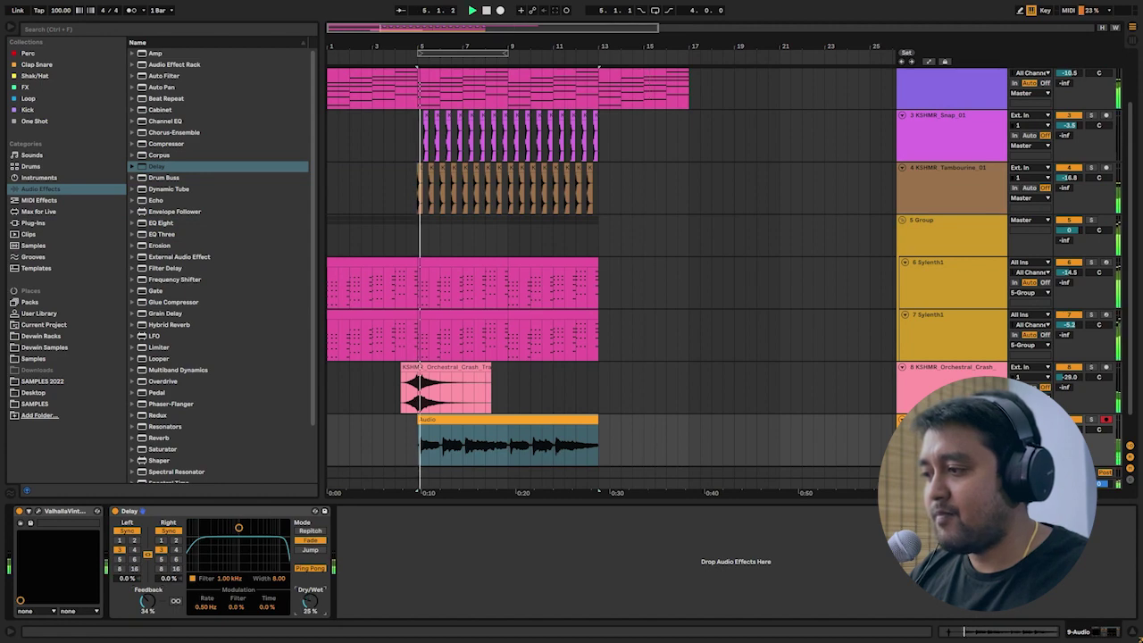
pyautogui.moveTo(310, 600); pyautogui.dragTo(310, 604)
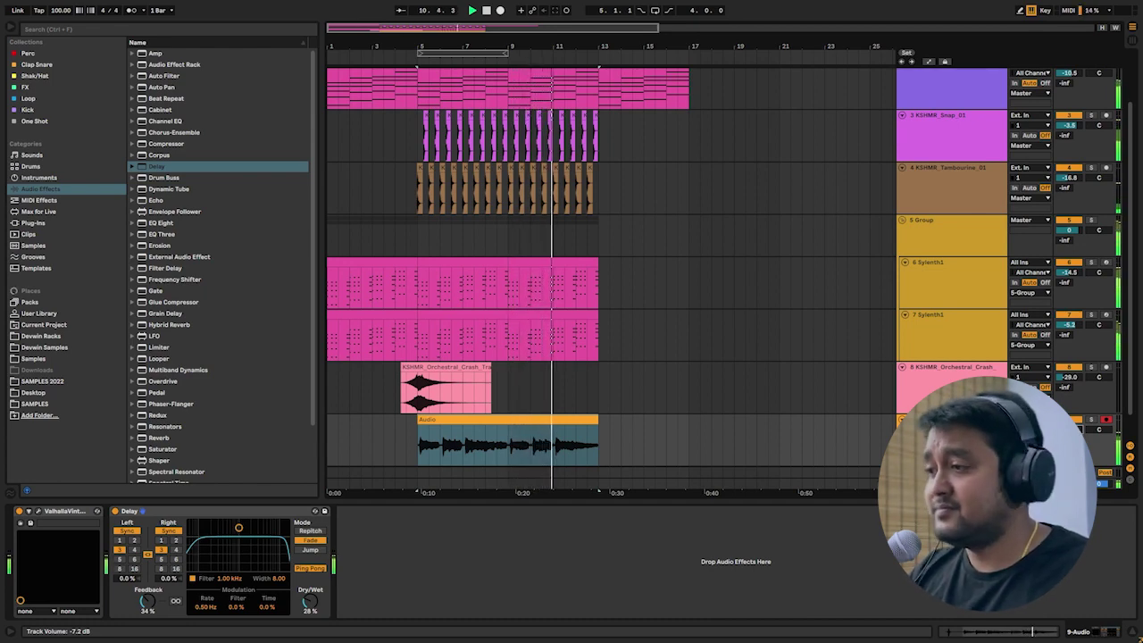
pyautogui.click(1135, 631)
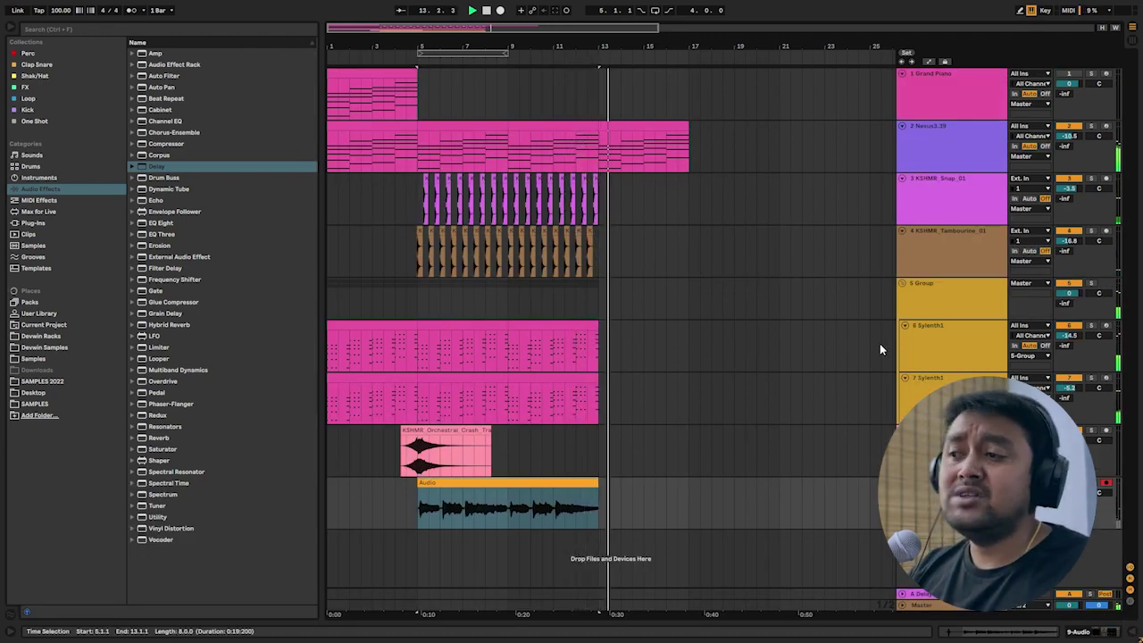
# Automate the Sylenth1 group's Auto Filter frequency to fall from about bar 12 to 1.07 kHz at bar 13.
pyautogui.click(926, 305)
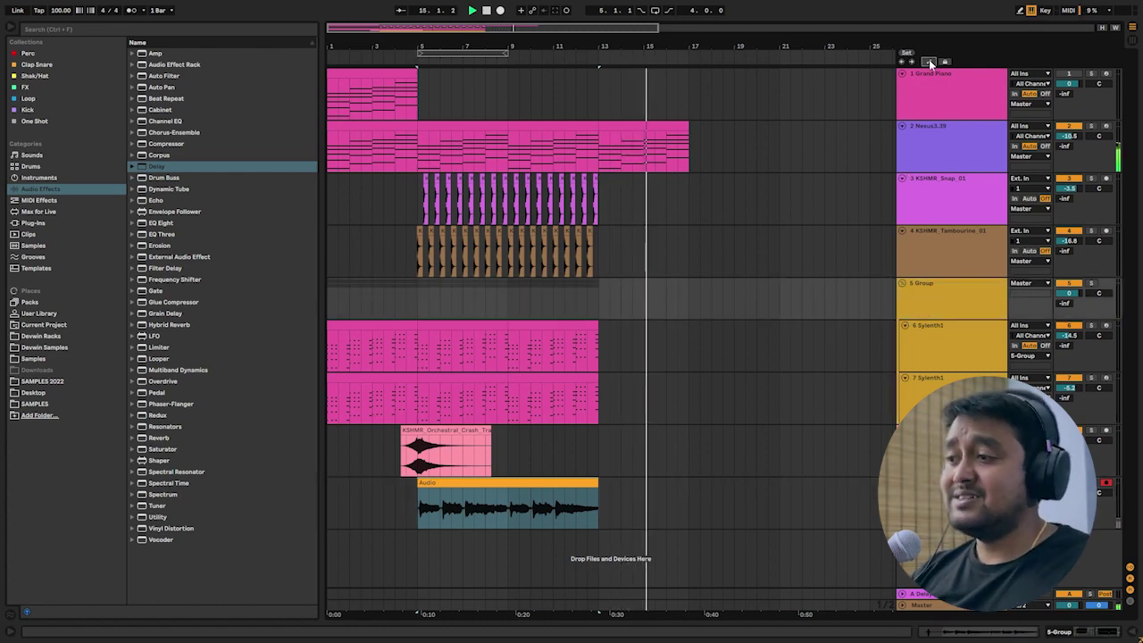
pyautogui.click(929, 61)
pyautogui.click(942, 293)
pyautogui.click(934, 303)
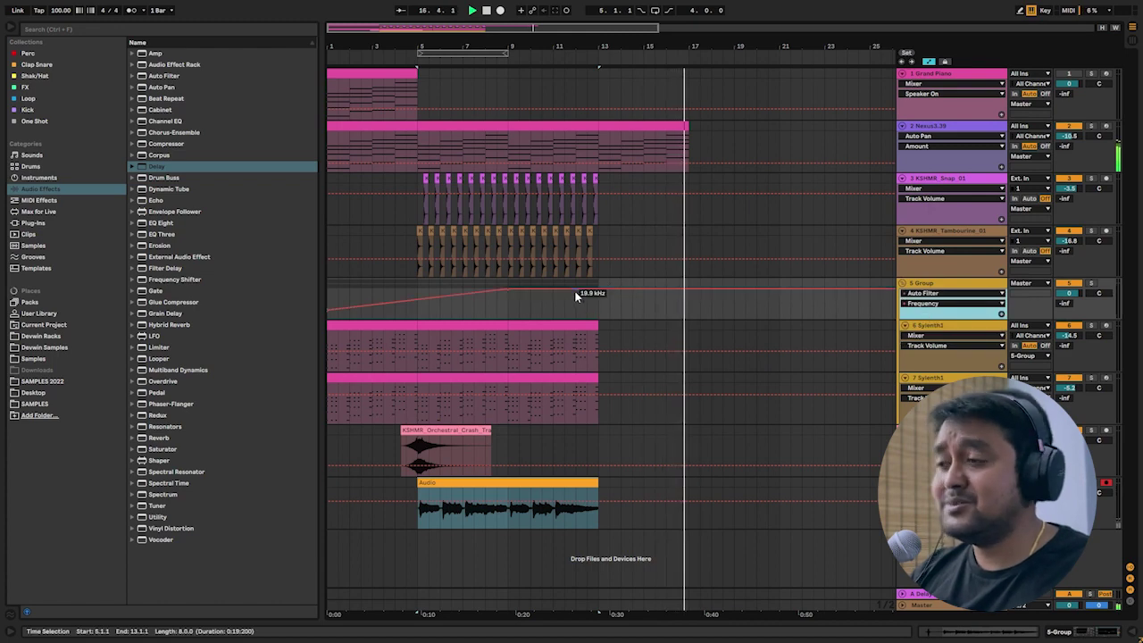
pyautogui.moveTo(598, 291); pyautogui.dragTo(598, 298)
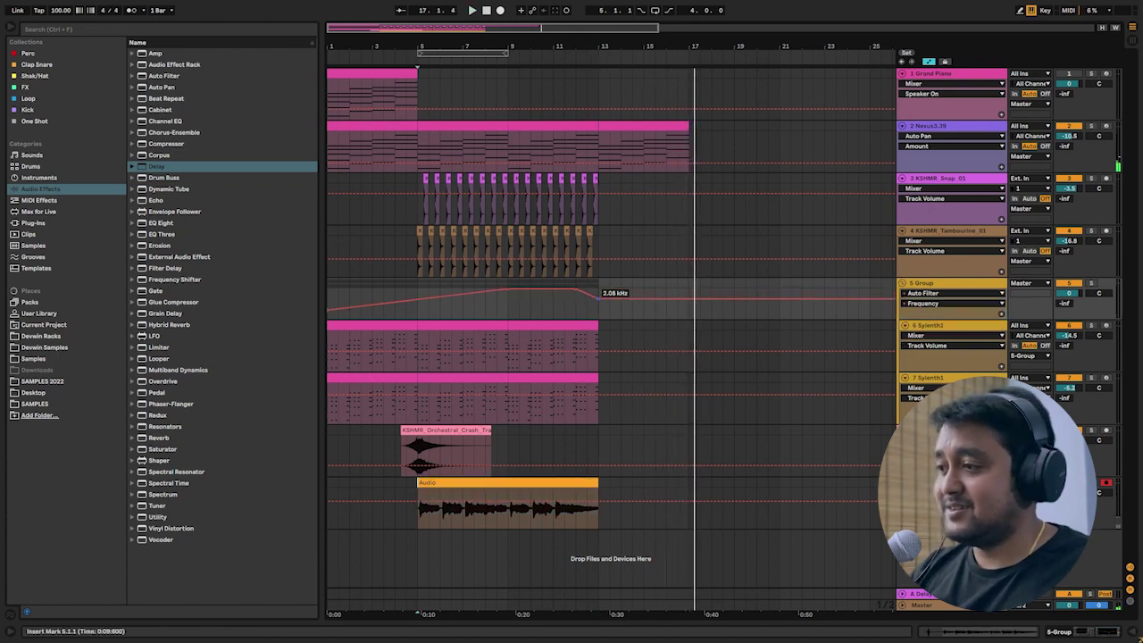
pyautogui.click(564, 308)
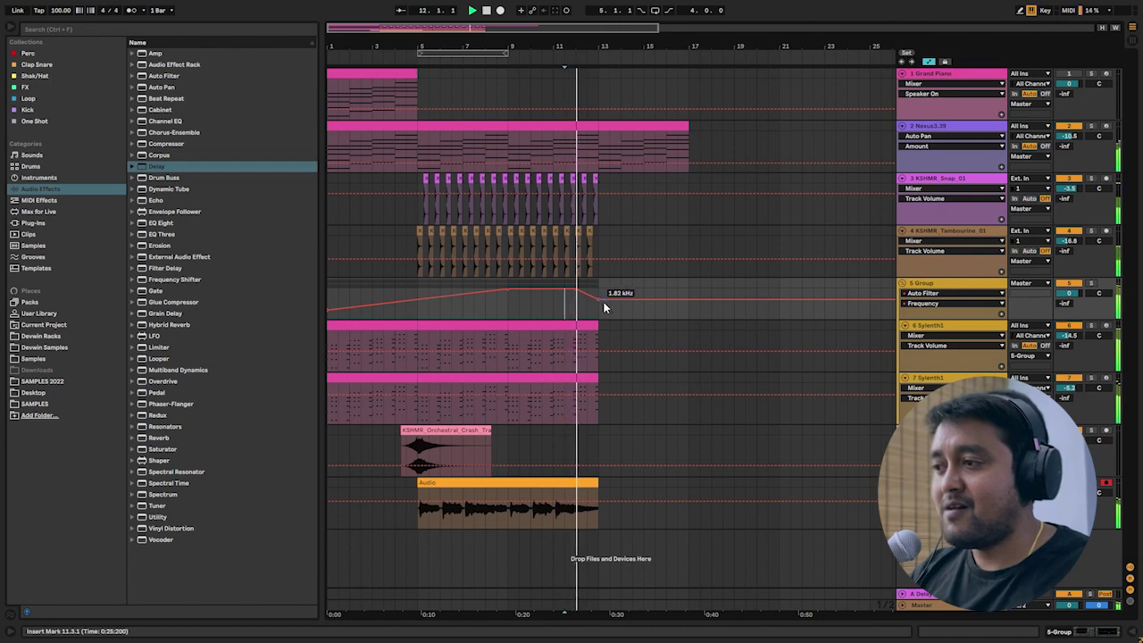
pyautogui.moveTo(596, 299); pyautogui.dragTo(609, 307)
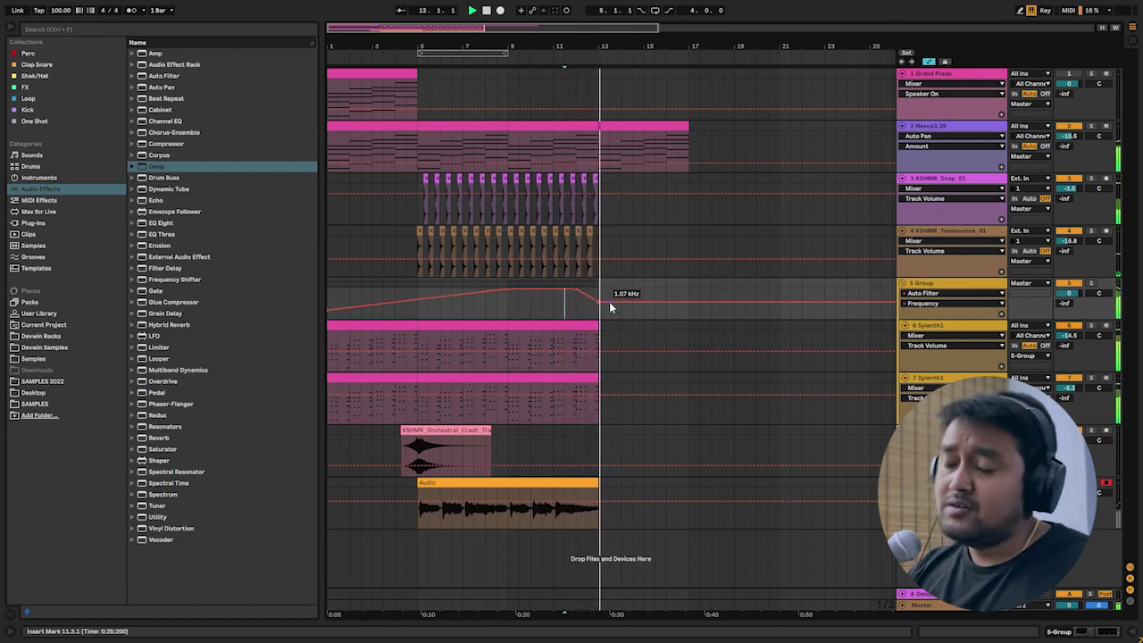
pyautogui.click(928, 62)
# Record a second part on the audio track from bar 13 to just past bar 17, playing in from bar 10.3.
pyautogui.click(937, 487)
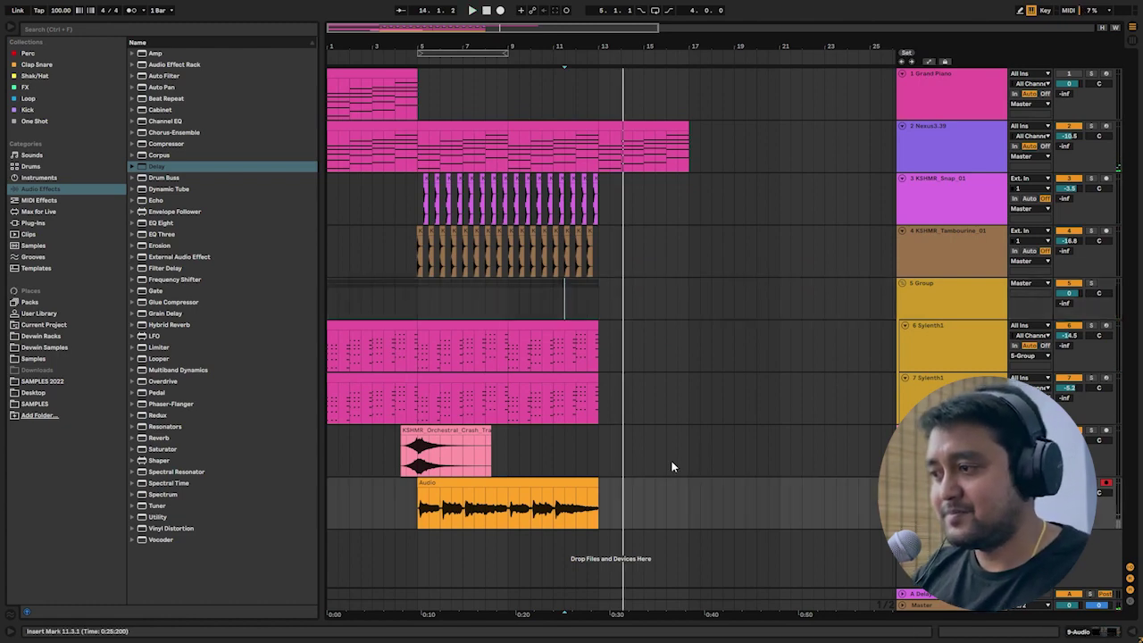
pyautogui.click(539, 454)
pyautogui.press('space')
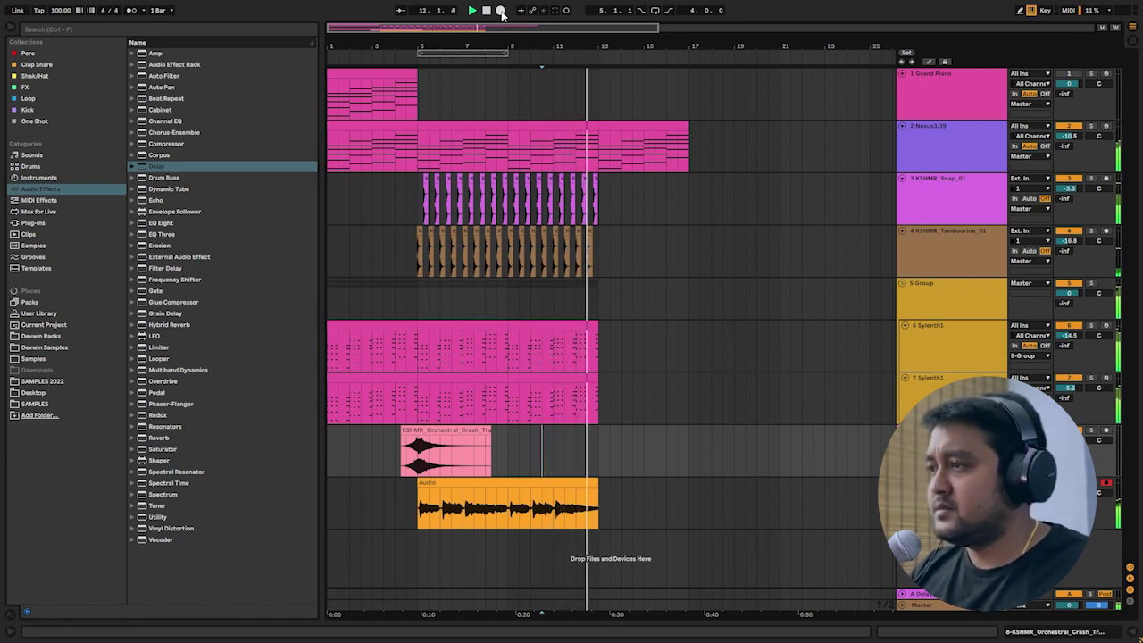
pyautogui.click(501, 11)
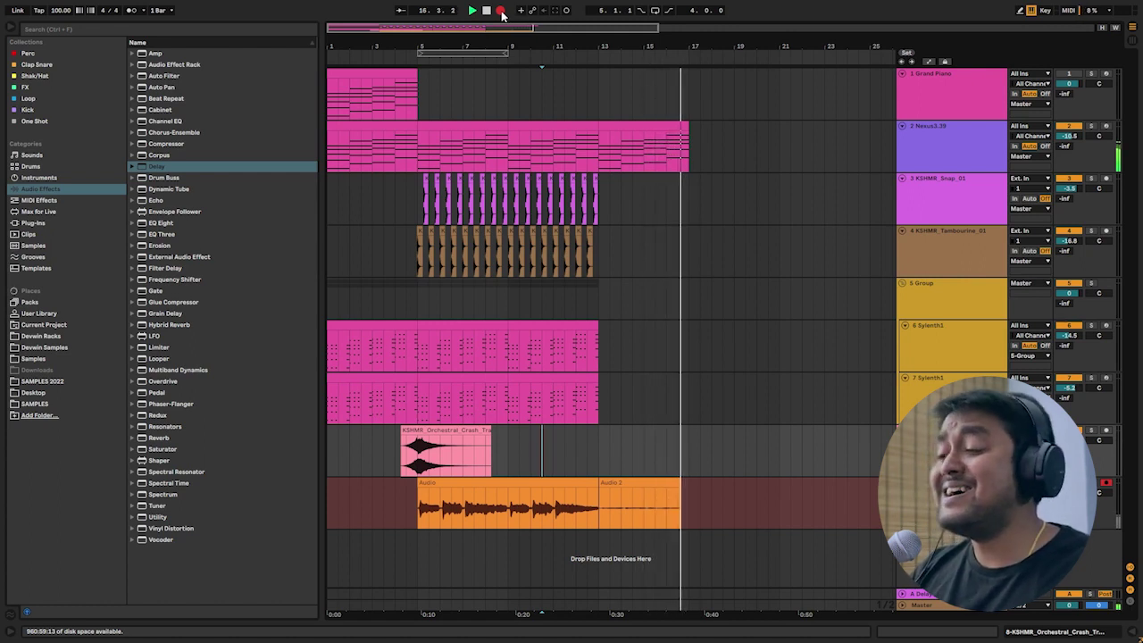
pyautogui.press('space')
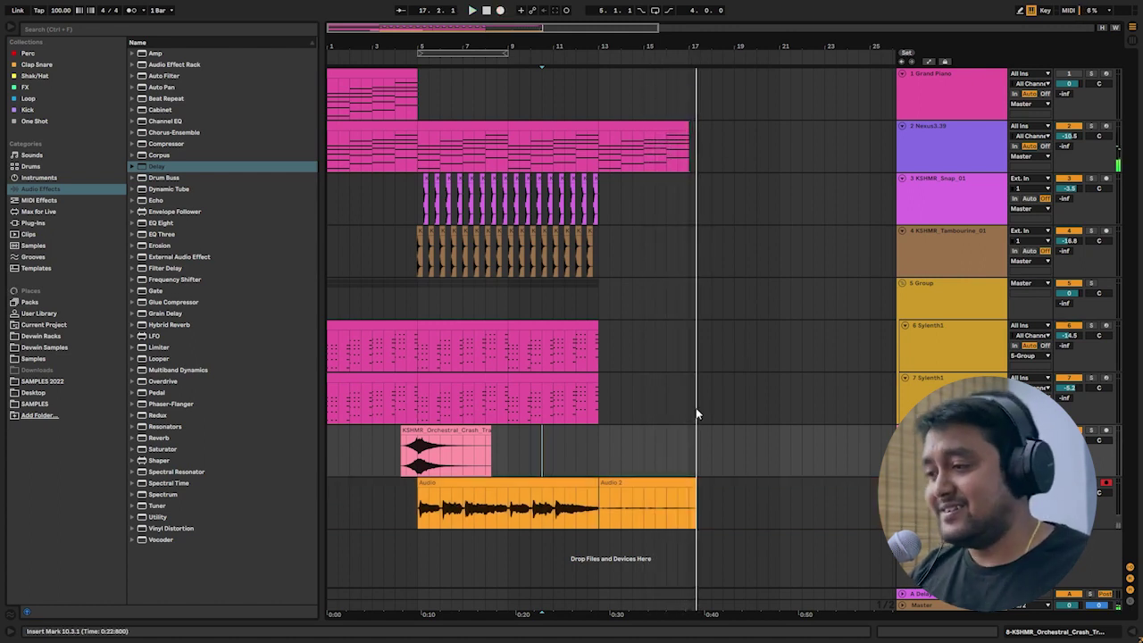
# Raise the second audio clip's gain to 20.8 dB and play the transition from bar 12.3.
pyautogui.doubleClick(630, 489)
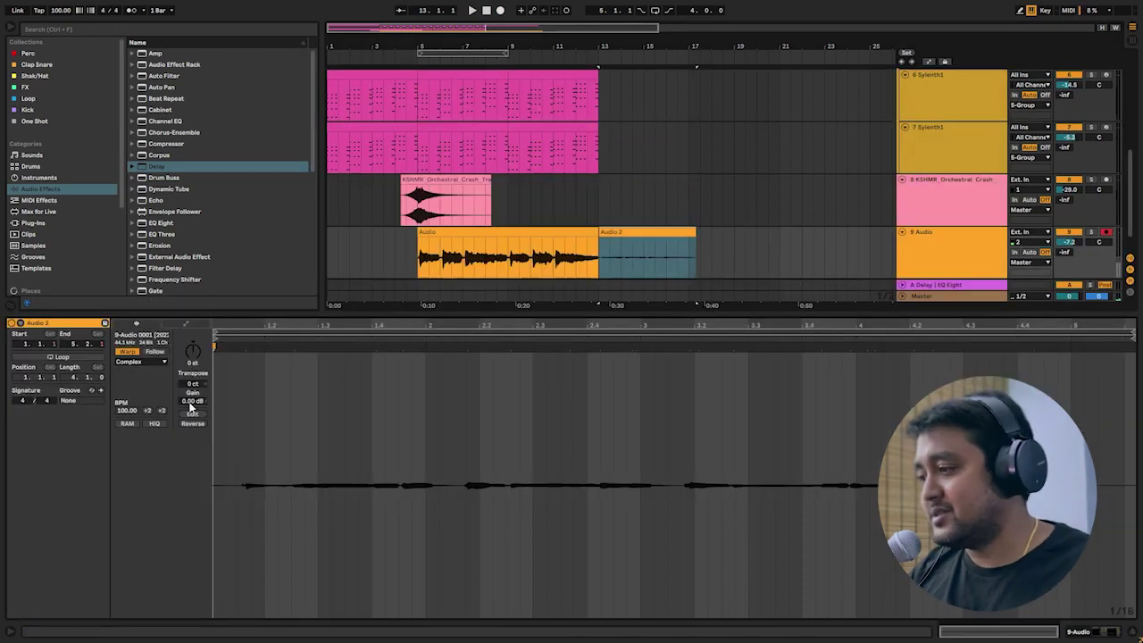
pyautogui.moveTo(193, 400); pyautogui.dragTo(193, 367)
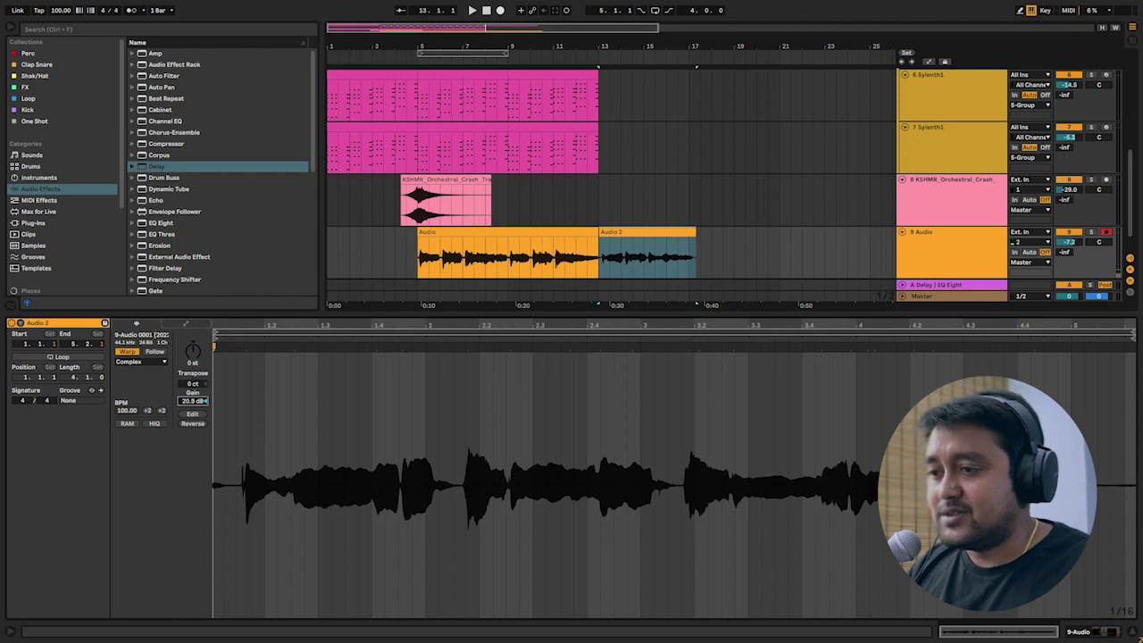
pyautogui.click(588, 265)
pyautogui.press('space')
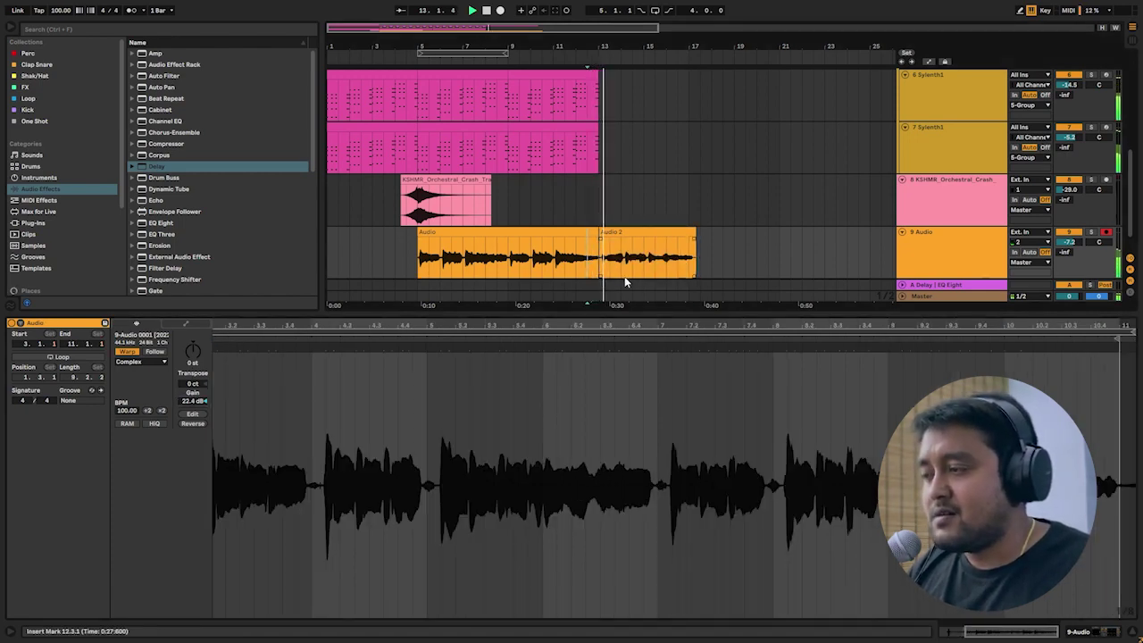
# Inspect the second audio clip's waveform and trim the clip's end to bar 17.
pyautogui.click(613, 241)
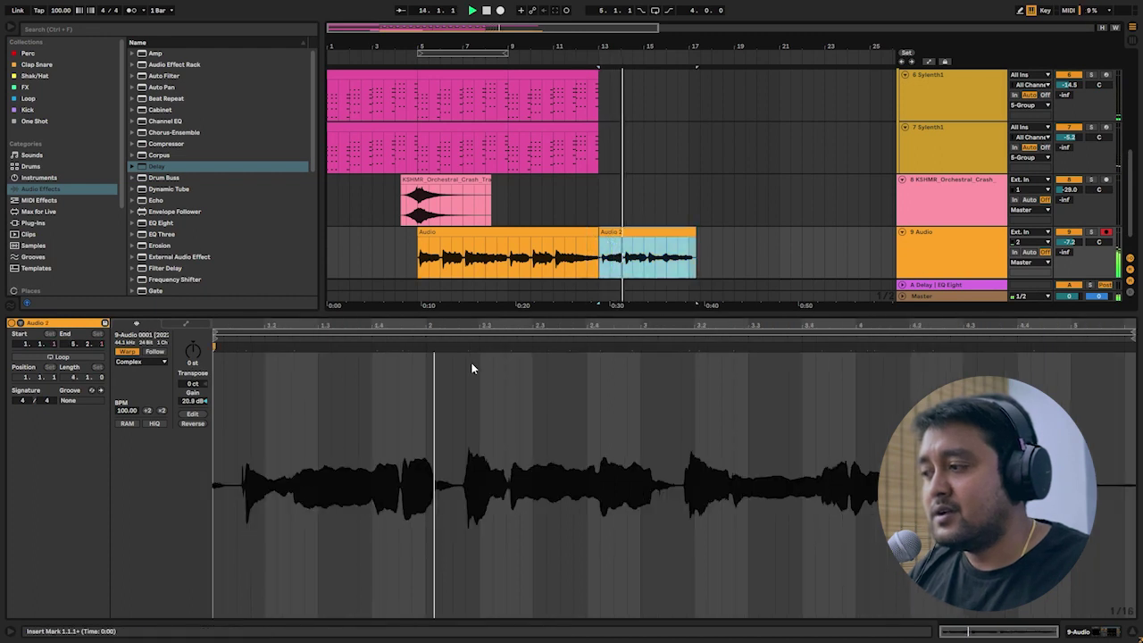
pyautogui.moveTo(226, 331); pyautogui.dragTo(232, 340)
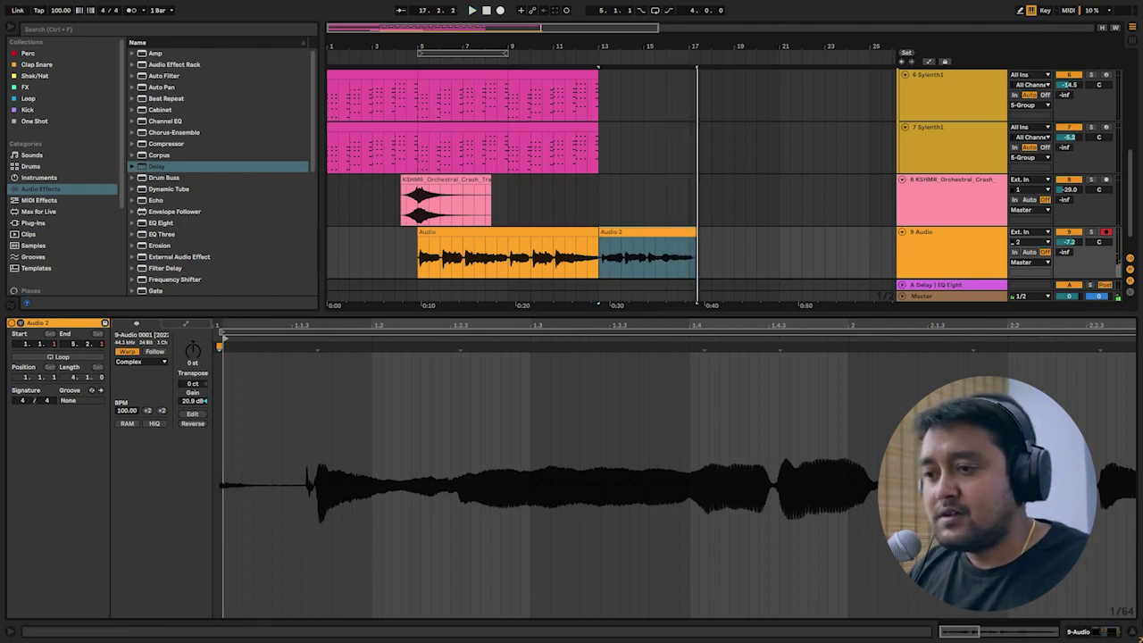
pyautogui.press('space')
pyautogui.hotkey('ctrl', 'alt', 'l')
pyautogui.click(688, 486)
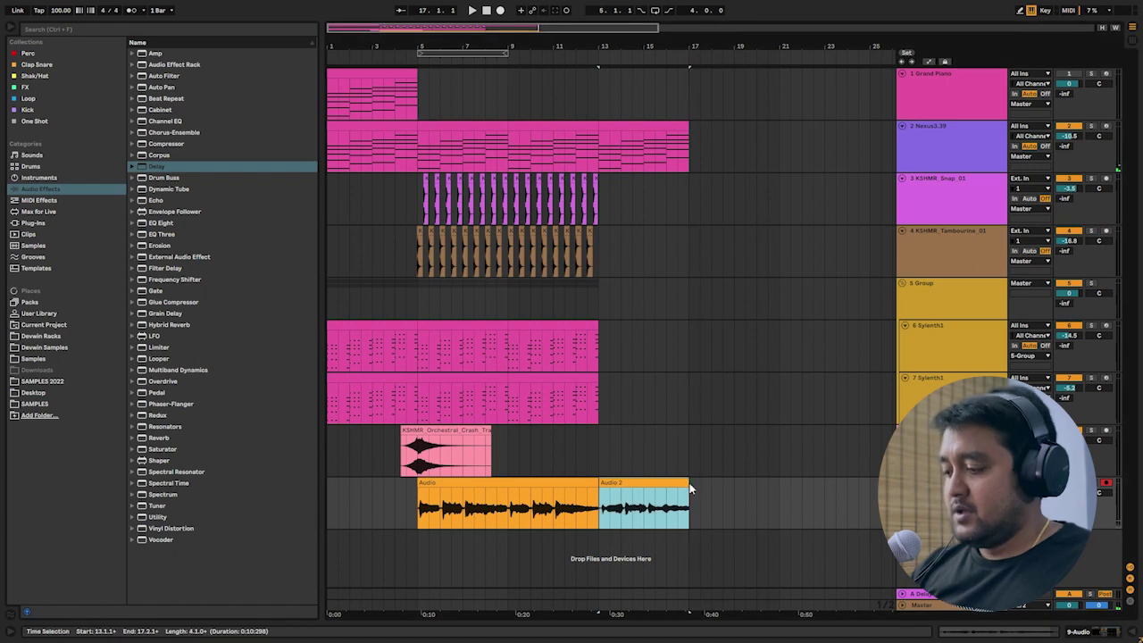